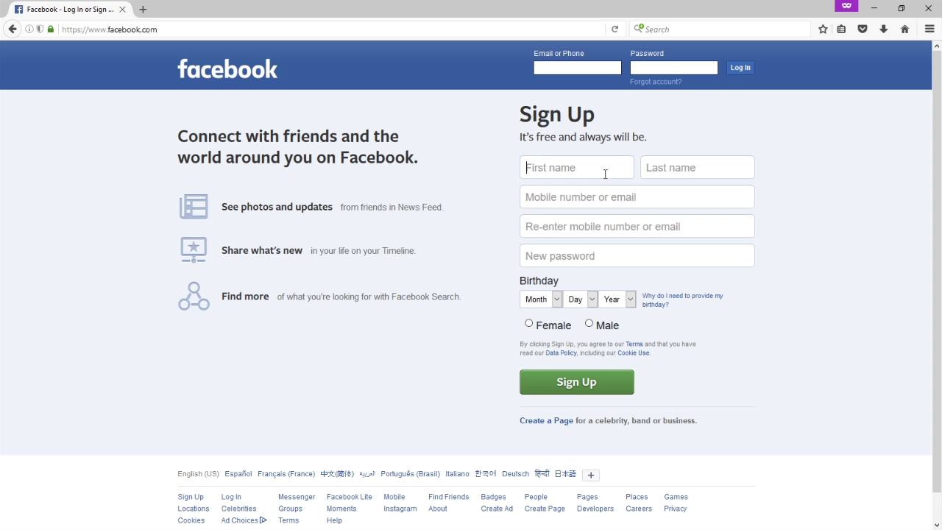
# Fill the sign-up First name with 'Victor's' and Last name with 'Bakery'.
pyautogui.click(665, 172)
pyautogui.click(622, 199)
pyautogui.click(603, 227)
pyautogui.click(605, 255)
pyautogui.click(574, 167)
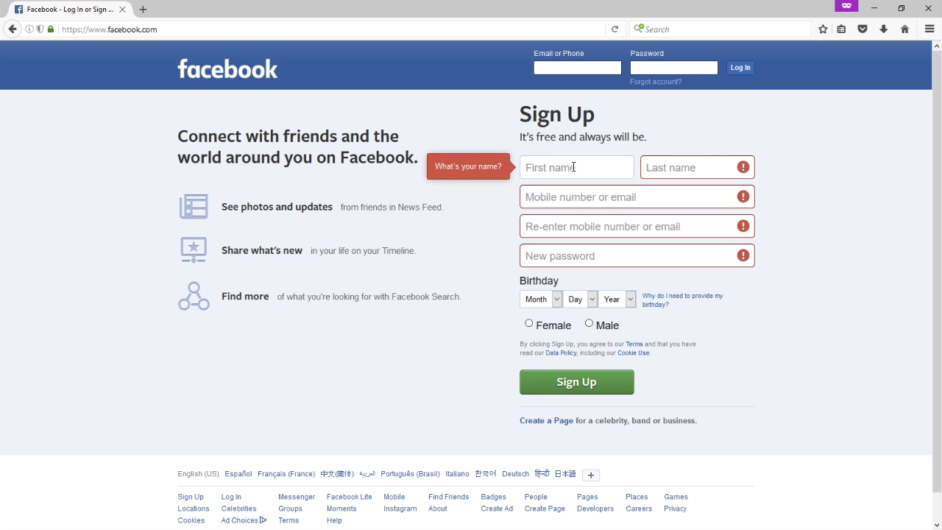
pyautogui.write("Victor's")
pyautogui.press('Tab')
pyautogui.write('Bakery')
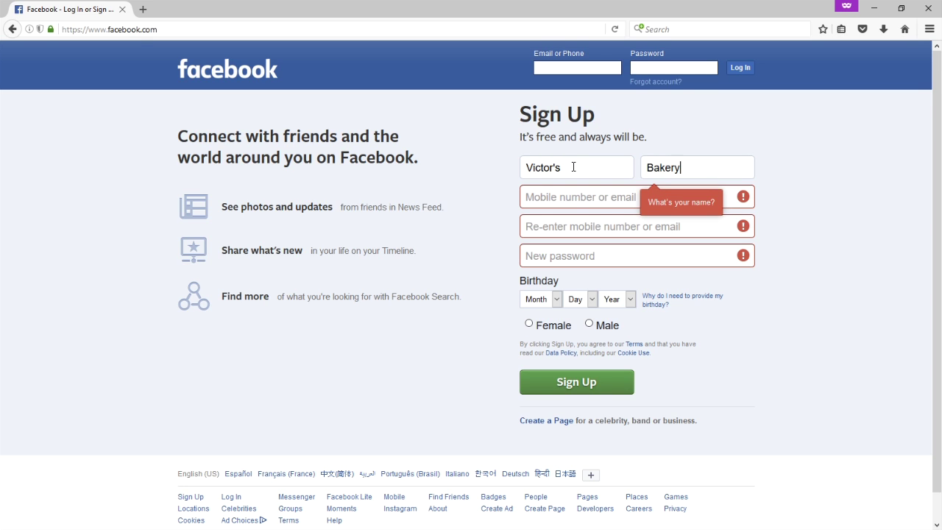
# Begin entering the bakery's contact email address in the mobile or email field.
pyautogui.press('Tab')
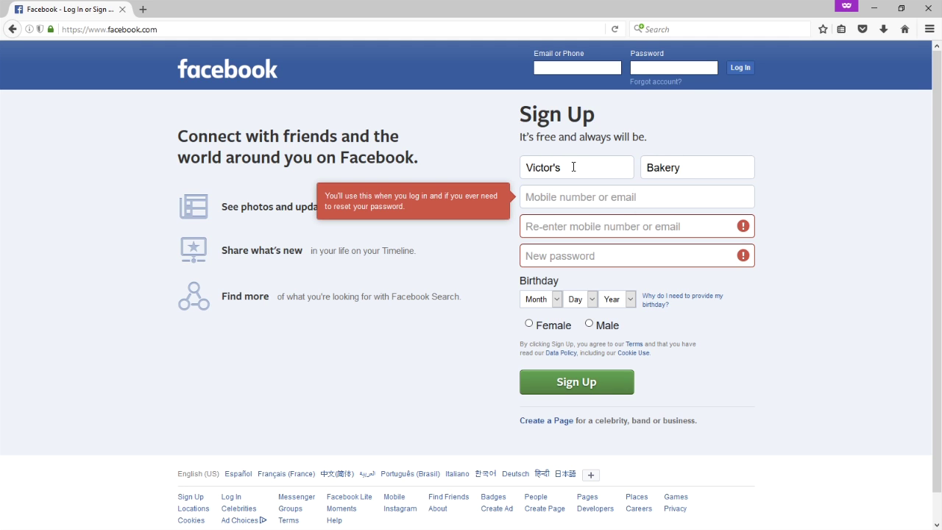
pyautogui.click(768, 181)
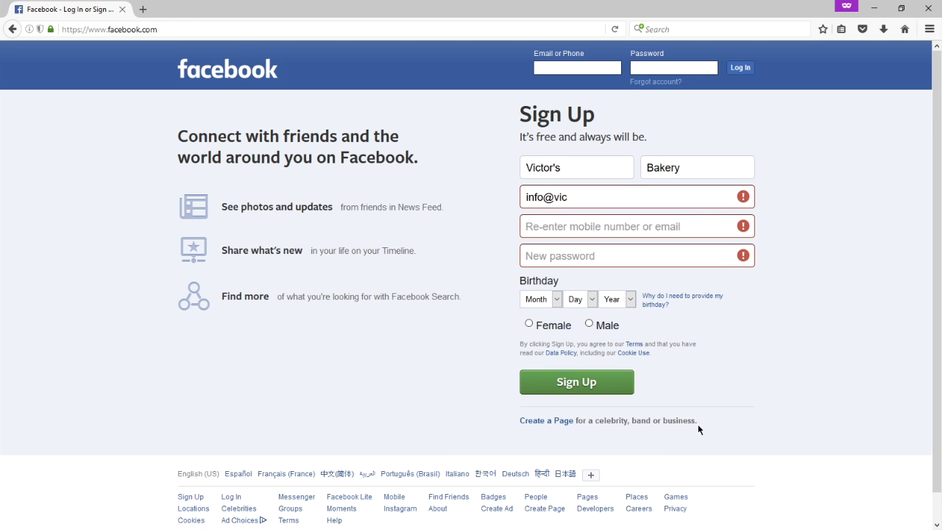
# Look at the Create a Page screen, then go back to the Facebook login page.
pyautogui.click(554, 421)
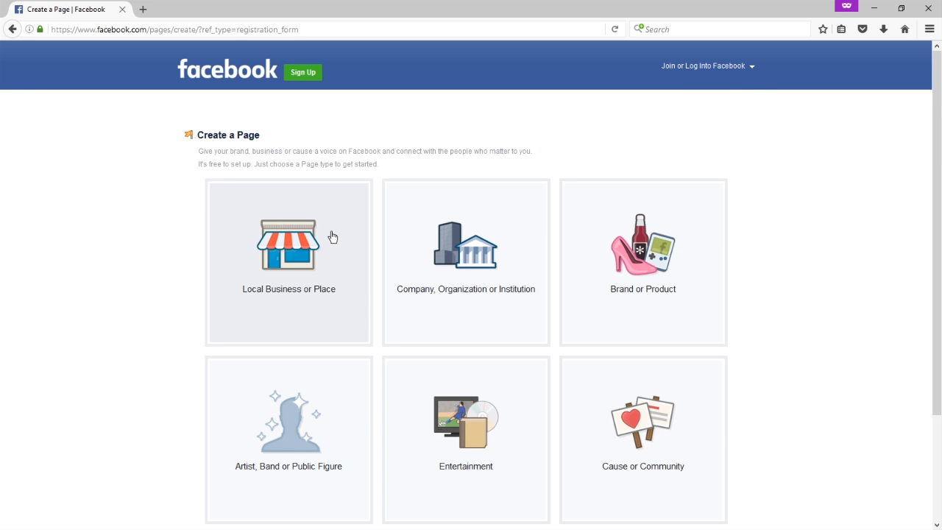
pyautogui.click(332, 236)
pyautogui.hotkey('alt', 'Left')
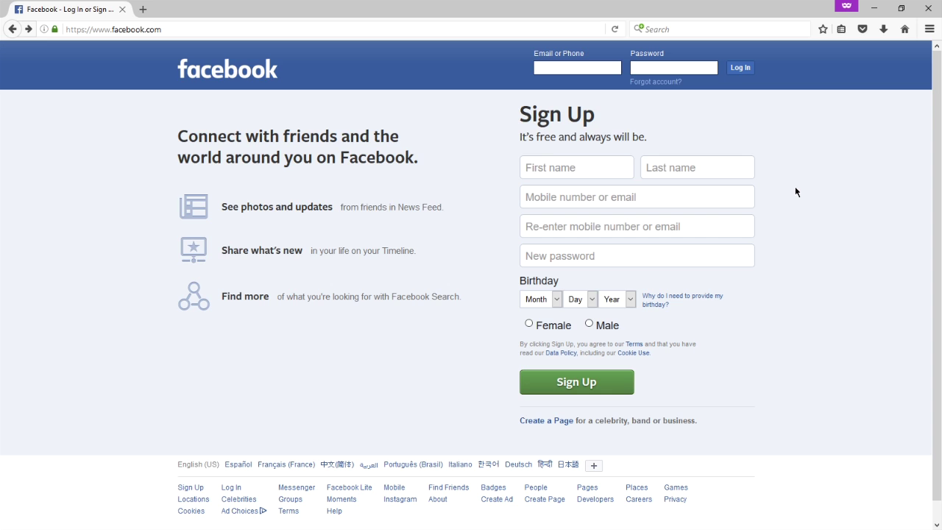
# Start entering the account's login email in the Email or Phone field.
pyautogui.click(566, 66)
pyautogui.write('vic')
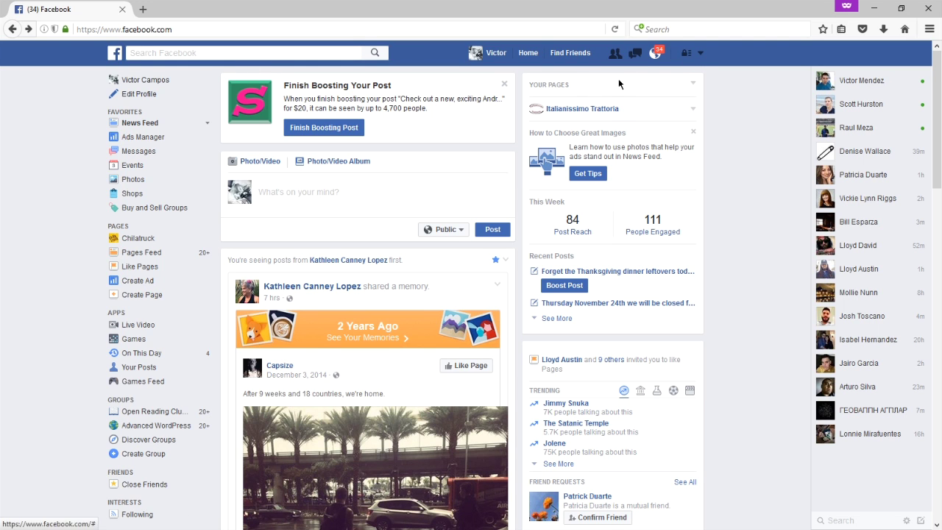
# Open the account dropdown menu from the arrow in the blue top bar.
pyautogui.click(699, 54)
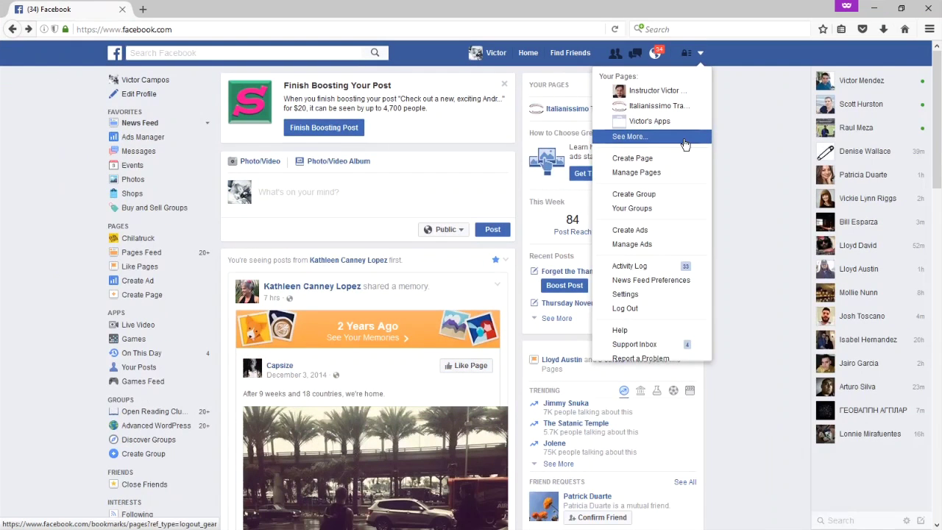
# View the Manage Pages list, then return to the News Feed via Home.
pyautogui.click(673, 179)
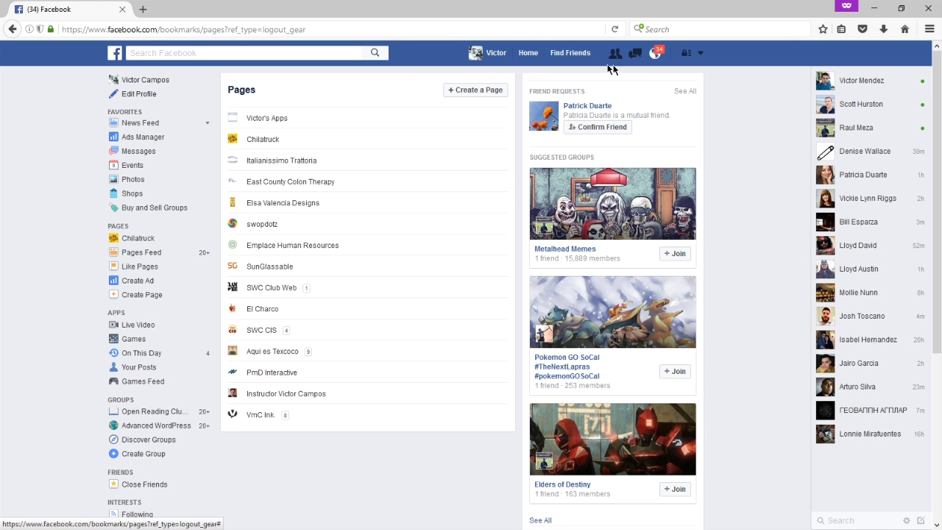
pyautogui.click(534, 59)
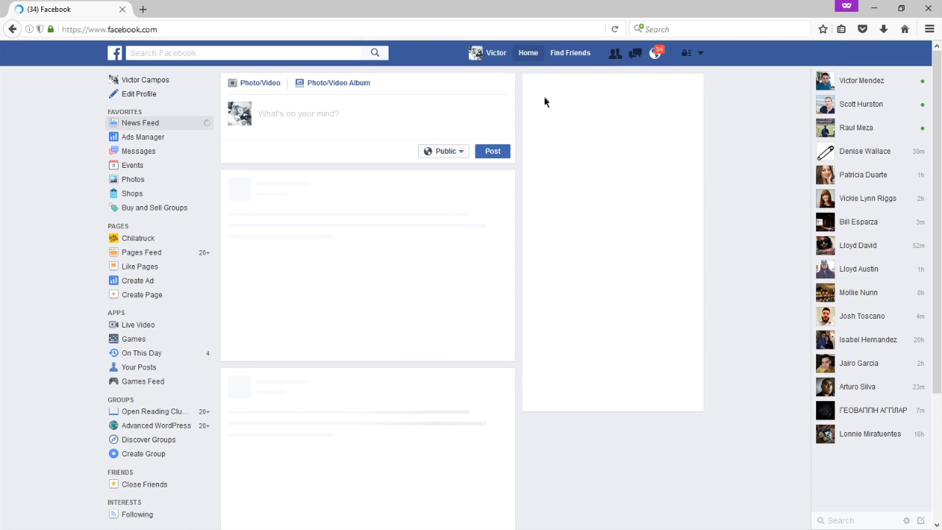
# Choose Create Page from the account dropdown menu.
pyautogui.click(702, 57)
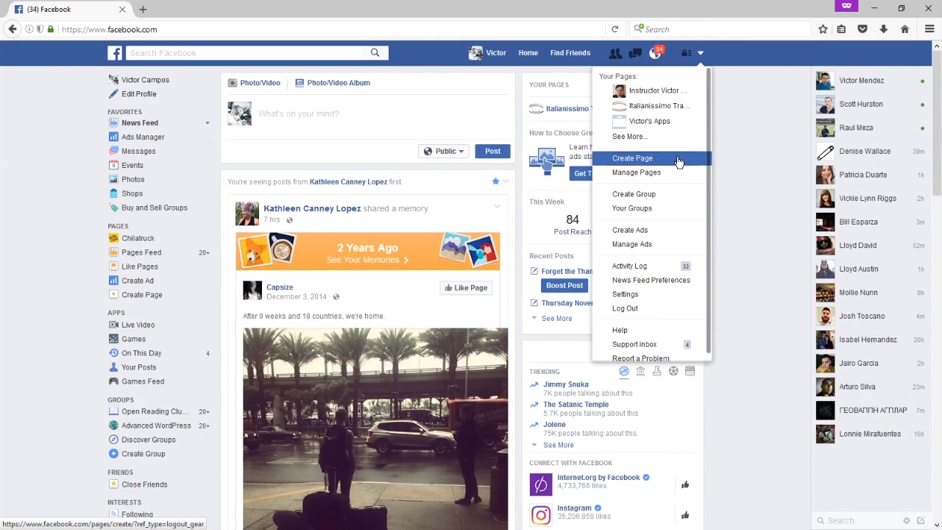
pyautogui.click(678, 162)
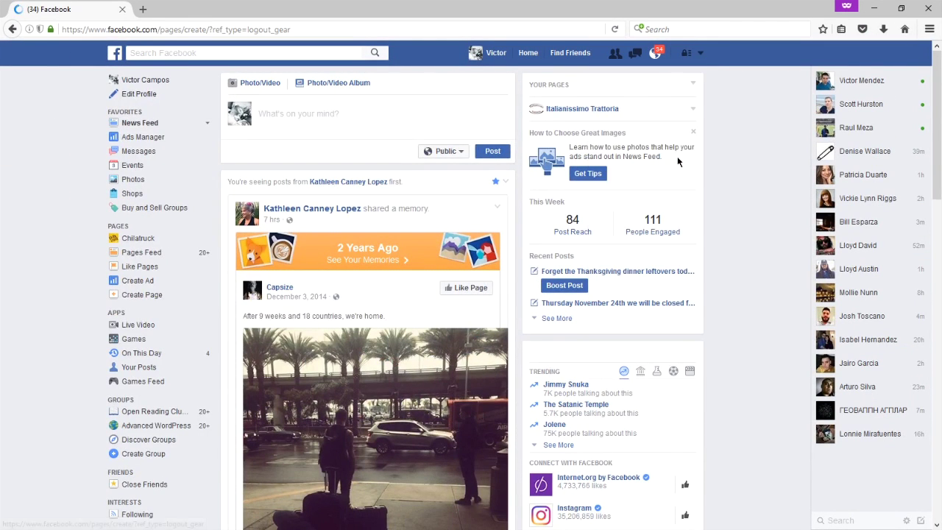
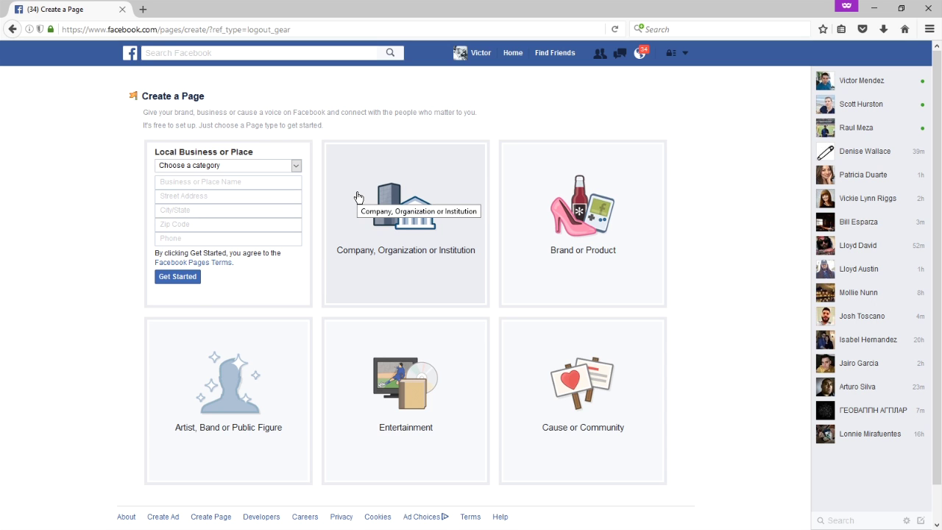
# Preview the Brand, Local Business, Artist and Entertainment page types, then return to Company, Organization or Institution.
pyautogui.click(359, 197)
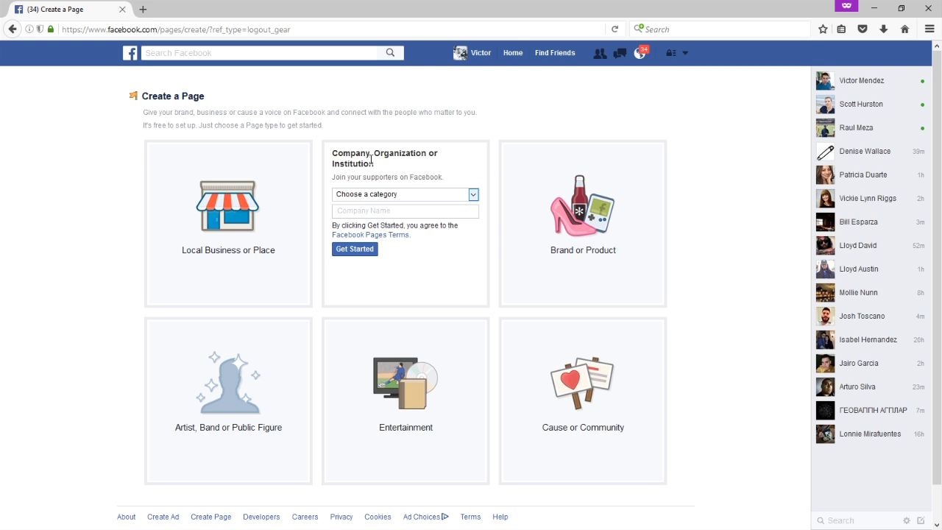
pyautogui.click(545, 192)
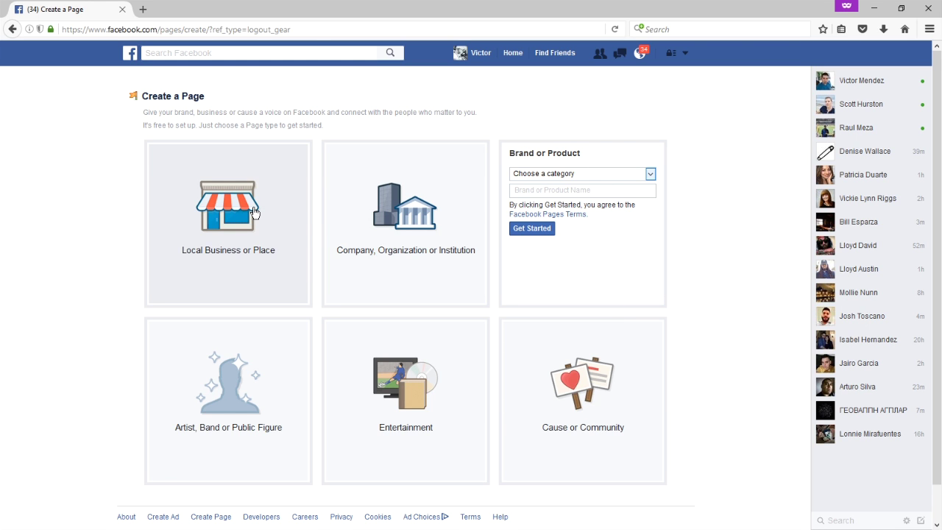
pyautogui.click(253, 213)
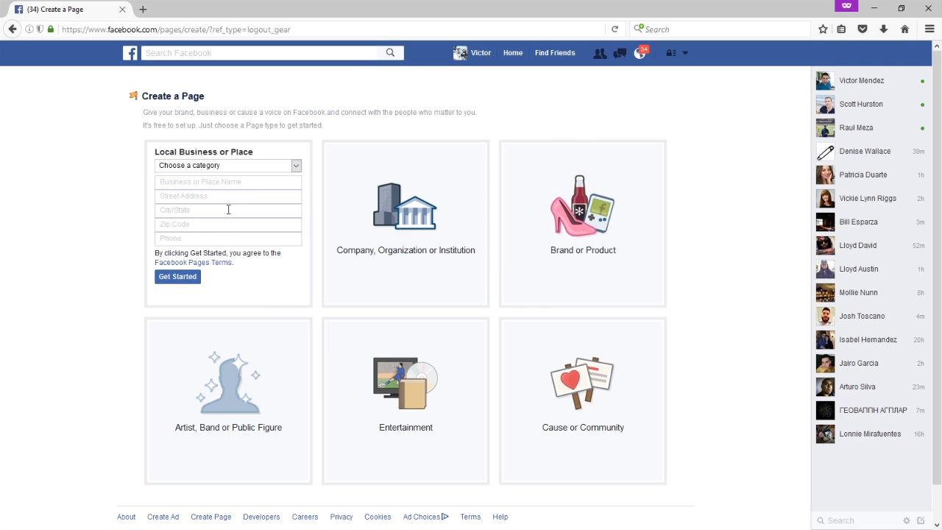
pyautogui.click(271, 384)
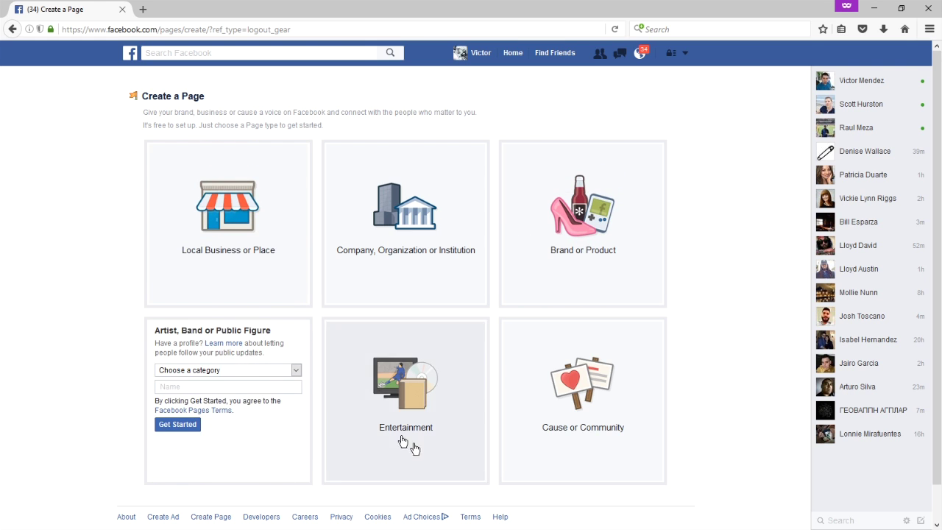
pyautogui.click(406, 385)
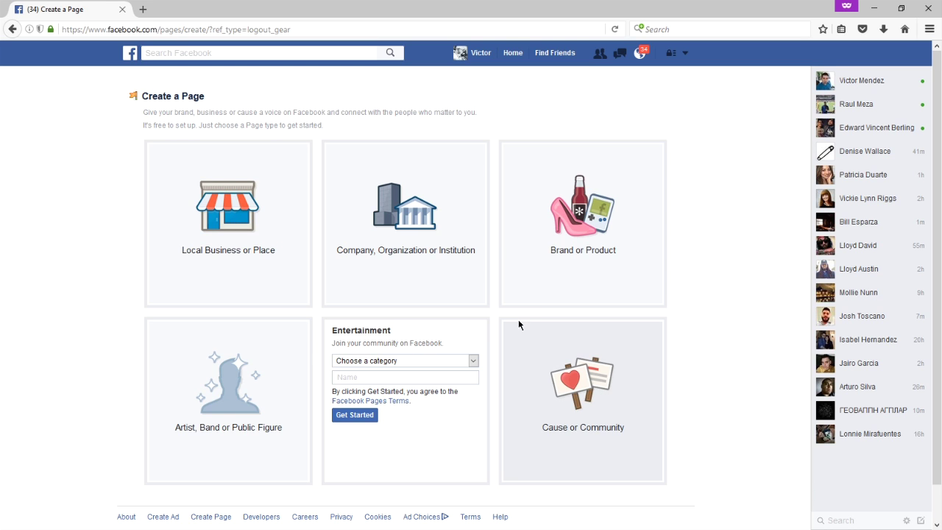
pyautogui.click(395, 213)
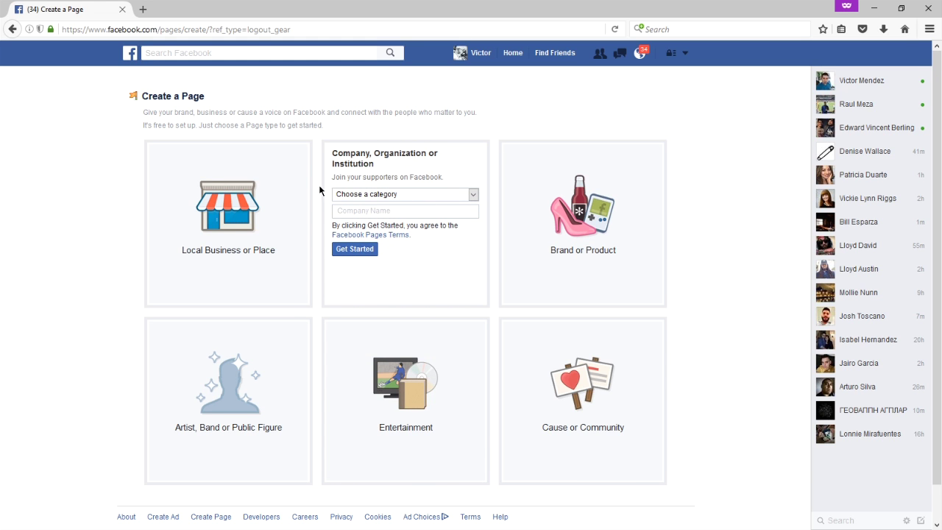
# Choose the Food & Beverage Company category and enter the name Victor's Bakery.
pyautogui.click(386, 196)
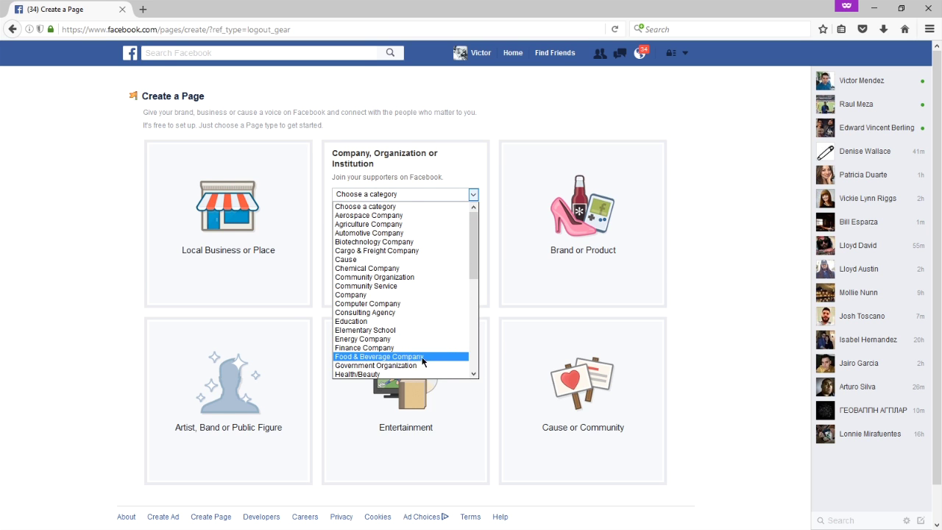
pyautogui.click(424, 356)
pyautogui.click(379, 212)
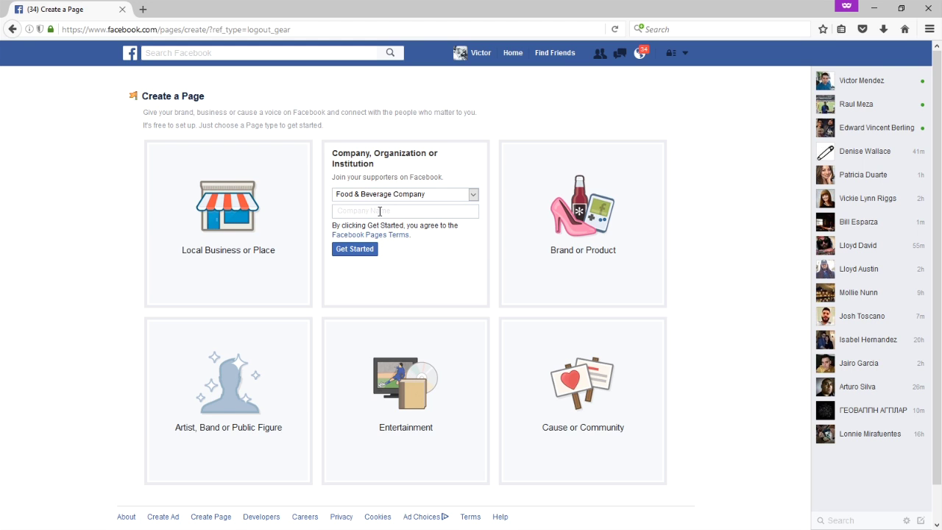
pyautogui.write("Victor's Bakery")
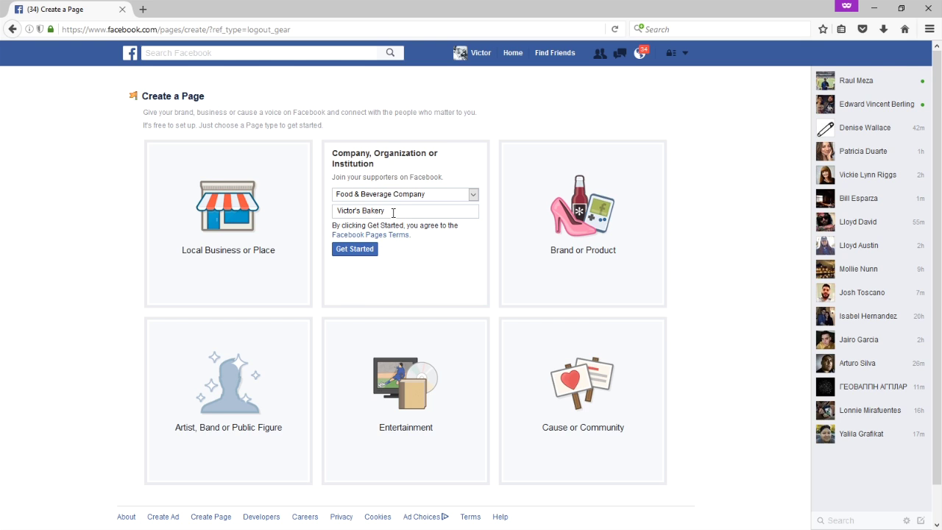
# Try other text in the Company Name field, then set it back to Victor's Bakery.
pyautogui.moveTo(384, 212); pyautogui.dragTo(331, 212)
pyautogui.click(422, 216)
pyautogui.moveTo(405, 211); pyautogui.dragTo(330, 211)
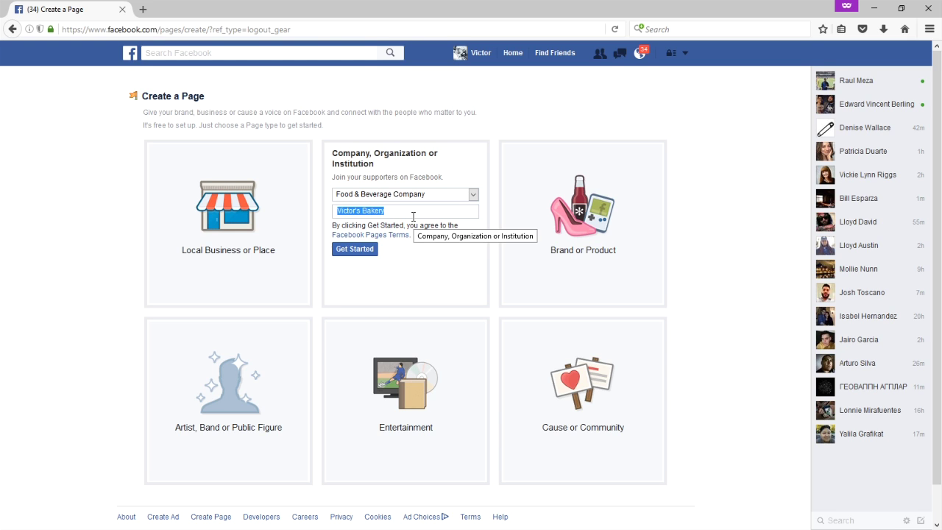
pyautogui.write('San Diego Ca')
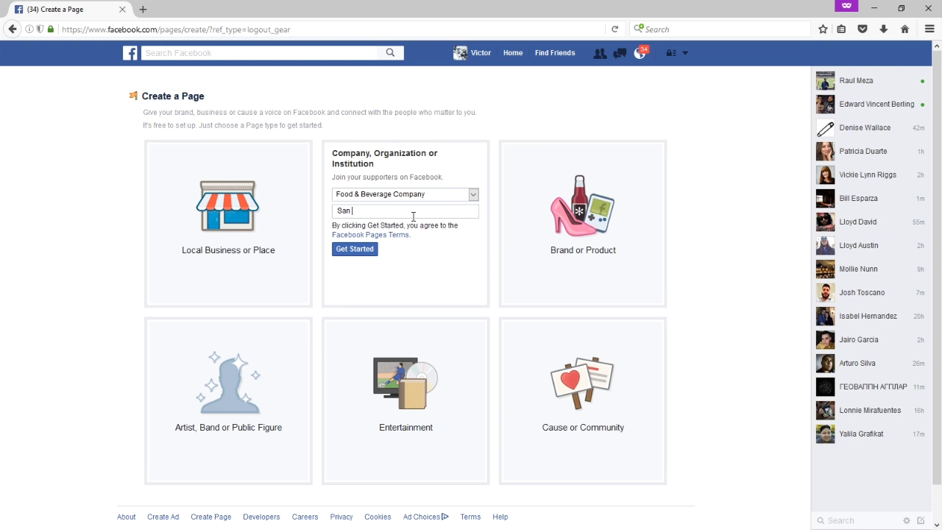
pyautogui.press('BackSpace')
pyautogui.press('BackSpace')
pyautogui.write('Gas and Electric')
pyautogui.hotkey('ctrl', 'a')
pyautogui.press('BackSpace')
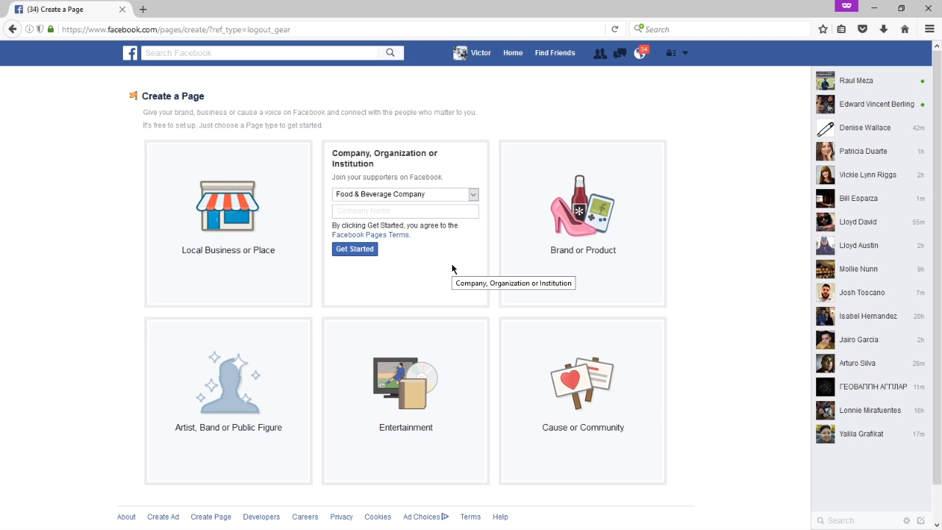
pyautogui.write('Vict')
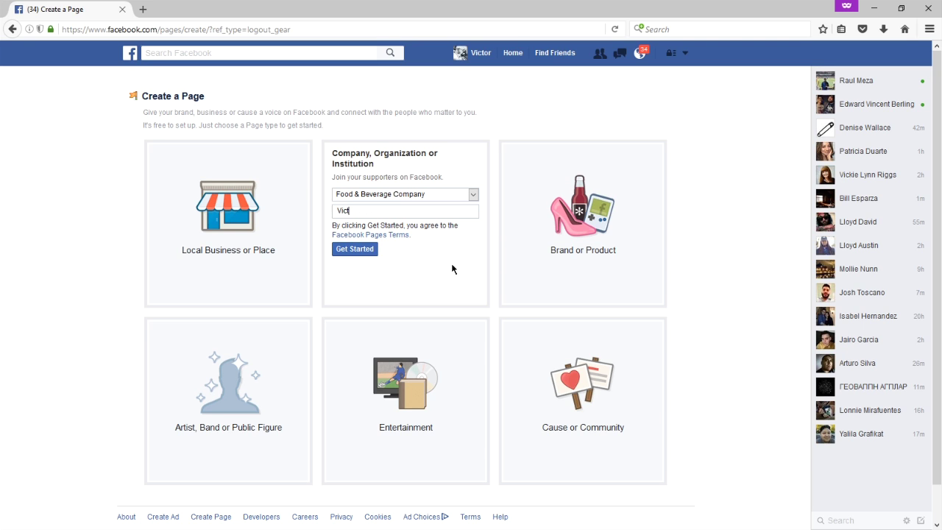
pyautogui.write("or's Bakery")
# Create the page and write 'Family-friendly bakery in the heart of Chula Vista, California. We specialize in healthier fare'.
pyautogui.click(372, 251)
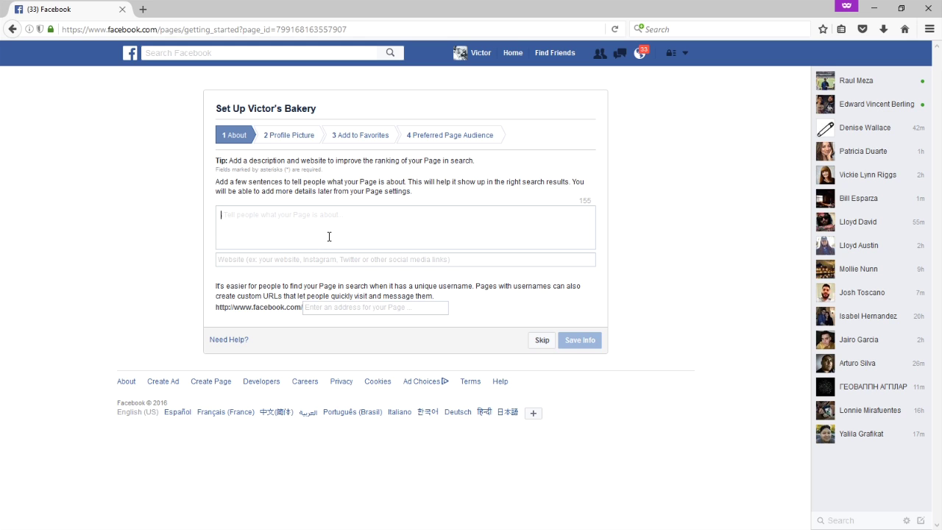
pyautogui.write('San Diego ')
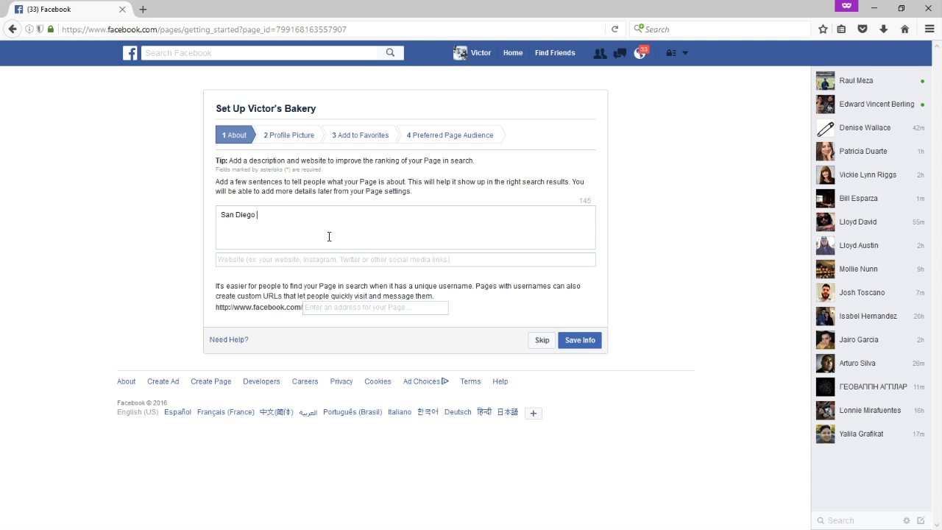
pyautogui.write('baeed')
pyautogui.hotkey('ctrl', 'a')
pyautogui.write('Family-frei')
pyautogui.press('BackSpace')
pyautogui.press('BackSpace')
pyautogui.write('iendl')
pyautogui.write('ery in the heart of')
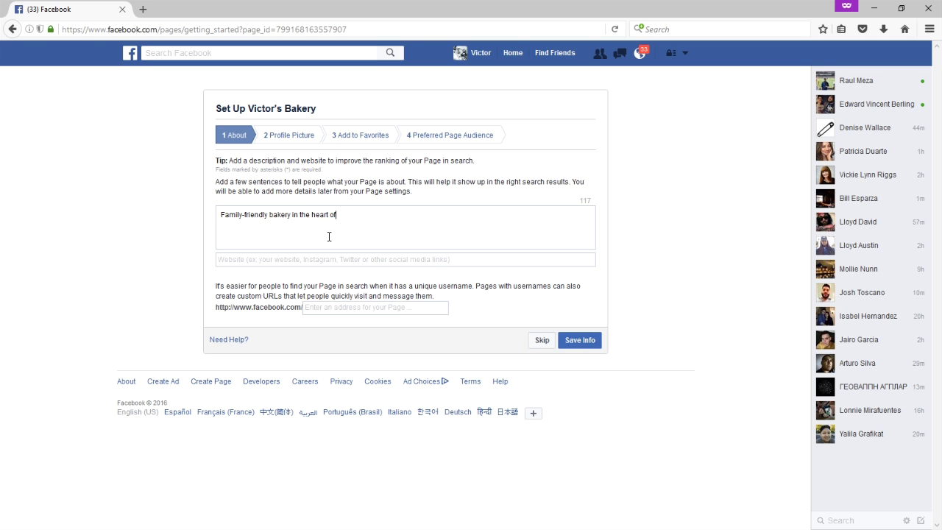
pyautogui.write(' Chula Vista, California. We specialize ')
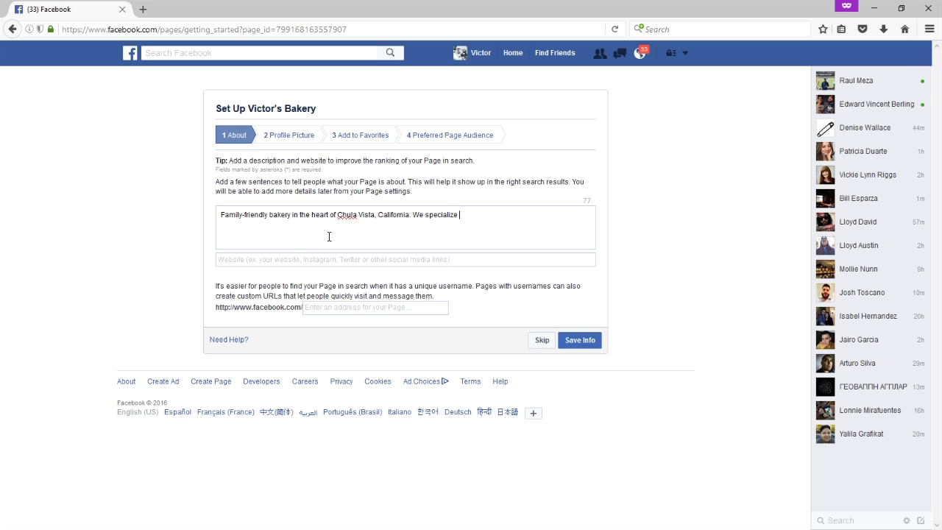
pyautogui.write('in hel')
pyautogui.press('BackSpace')
pyautogui.write('ealthier fare.')
pyautogui.click(337, 259)
# Enter victorsbakery.com as the website and save the About info.
pyautogui.click(312, 233)
pyautogui.click(359, 259)
pyautogui.write('victorsbakery.com')
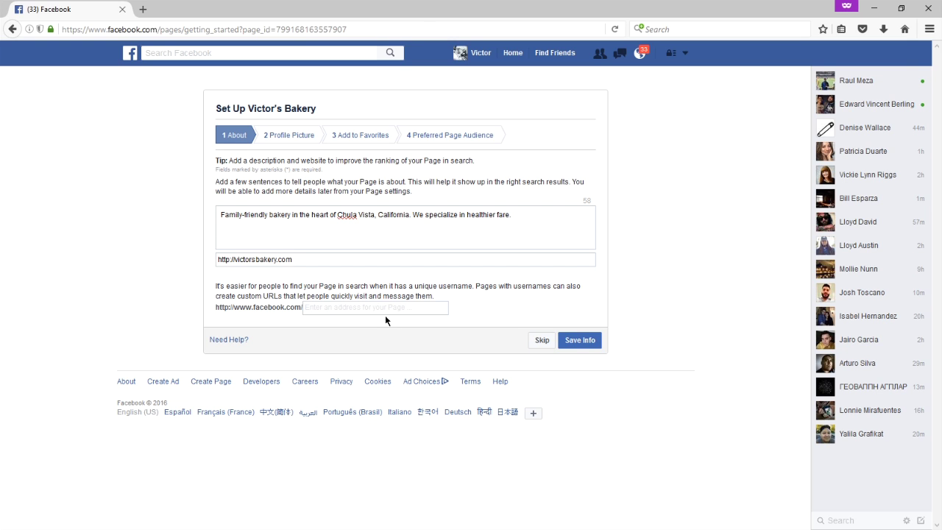
pyautogui.click(329, 307)
pyautogui.click(574, 339)
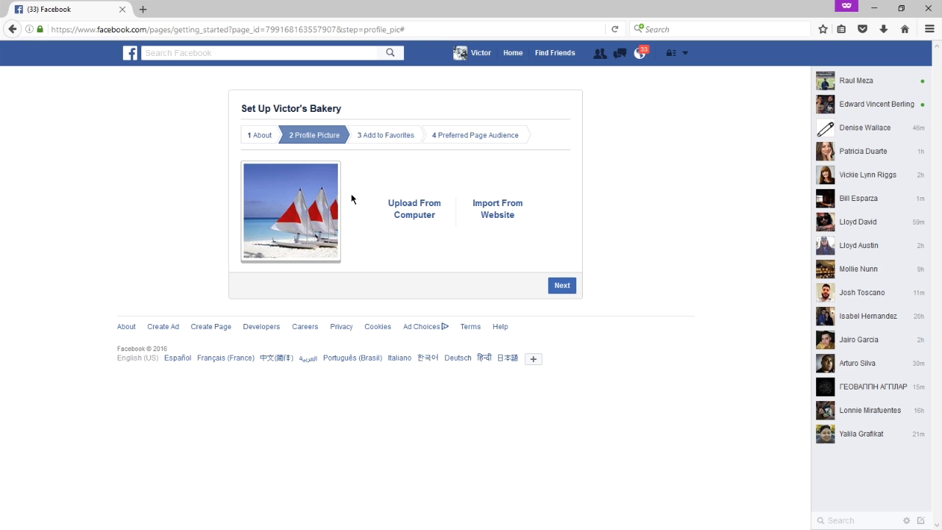
# Continue past the Profile Picture step with the beach photo to Add to Favorites.
pyautogui.moveTo(309, 217); pyautogui.dragTo(340, 241)
pyautogui.click(557, 287)
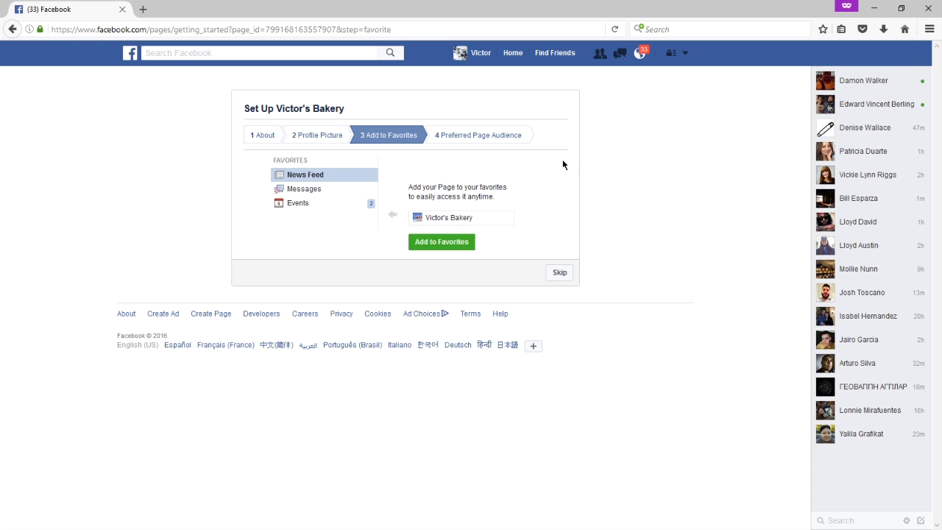
pyautogui.click(685, 54)
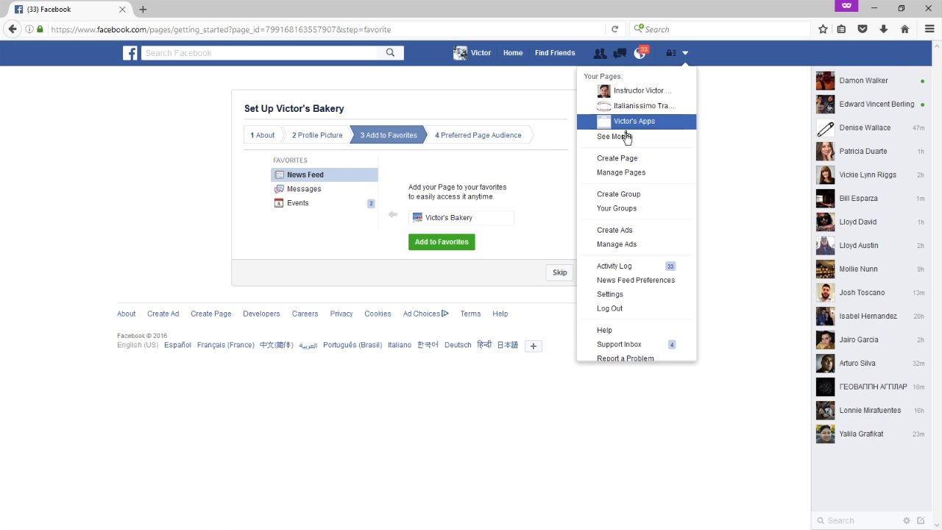
pyautogui.click(556, 172)
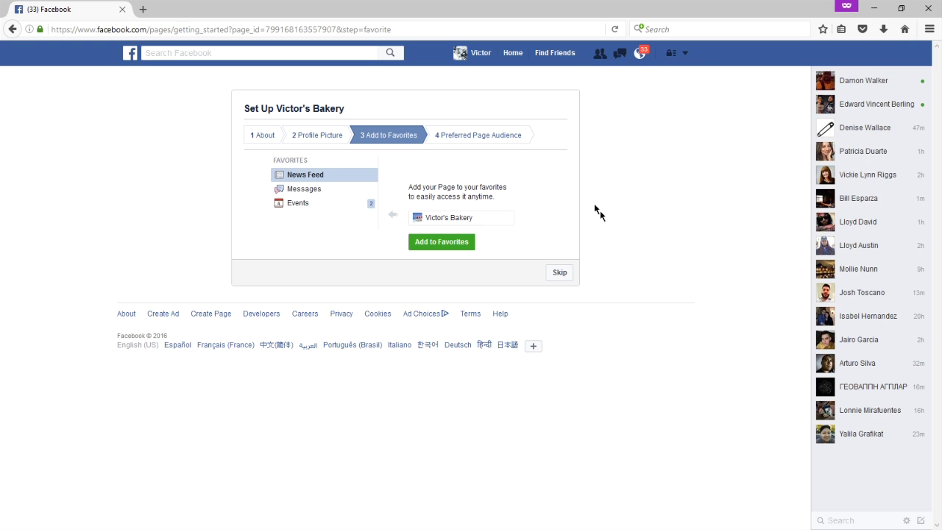
# Skip Add to Favorites and show the Locations 'Everyone in this location' options.
pyautogui.click(560, 273)
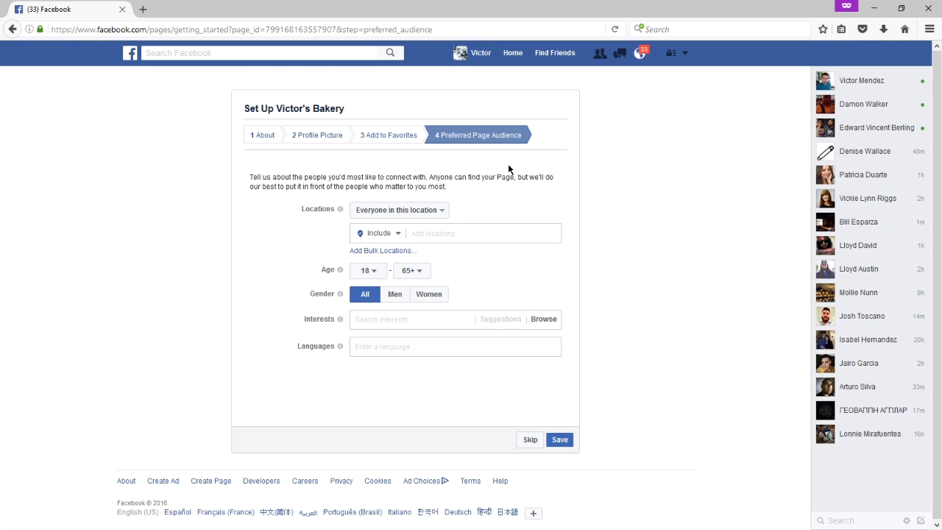
pyautogui.click(444, 211)
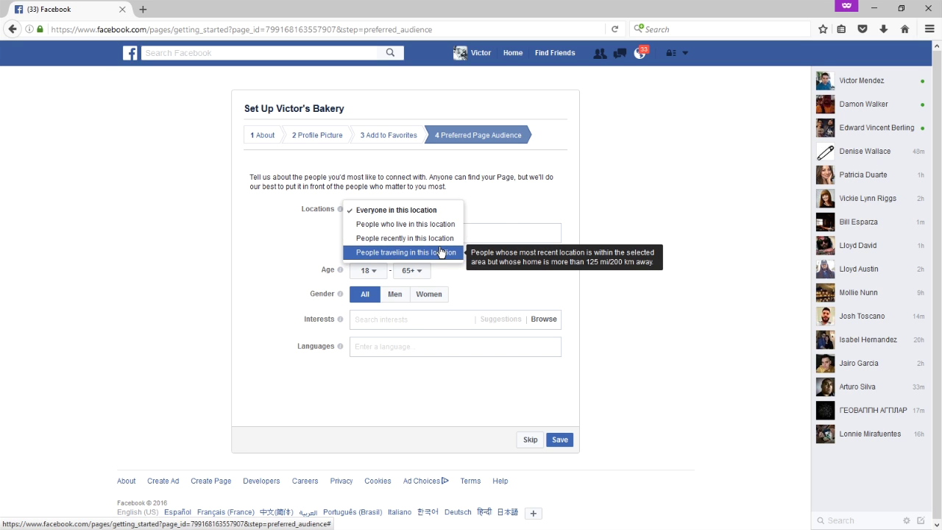
# Add San Diego, California as an audience location and check its radius and include settings.
pyautogui.click(466, 234)
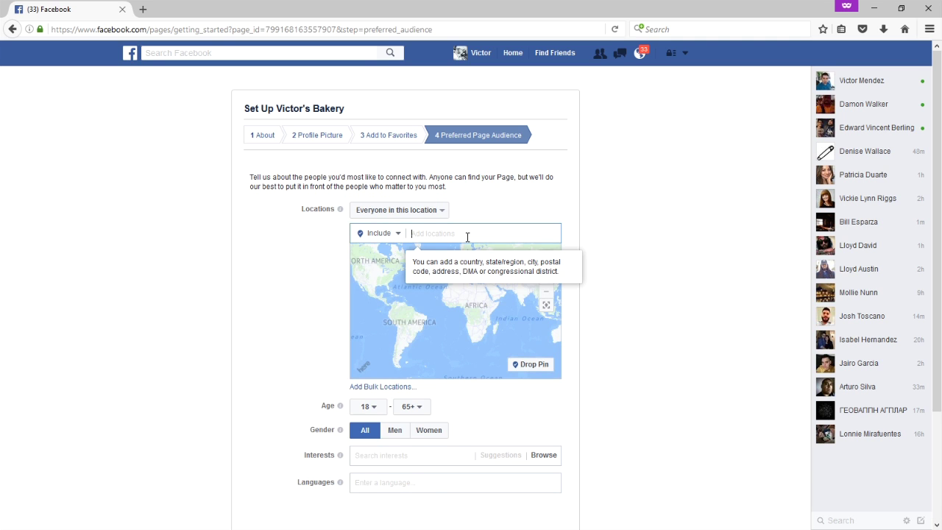
pyautogui.write('san diego')
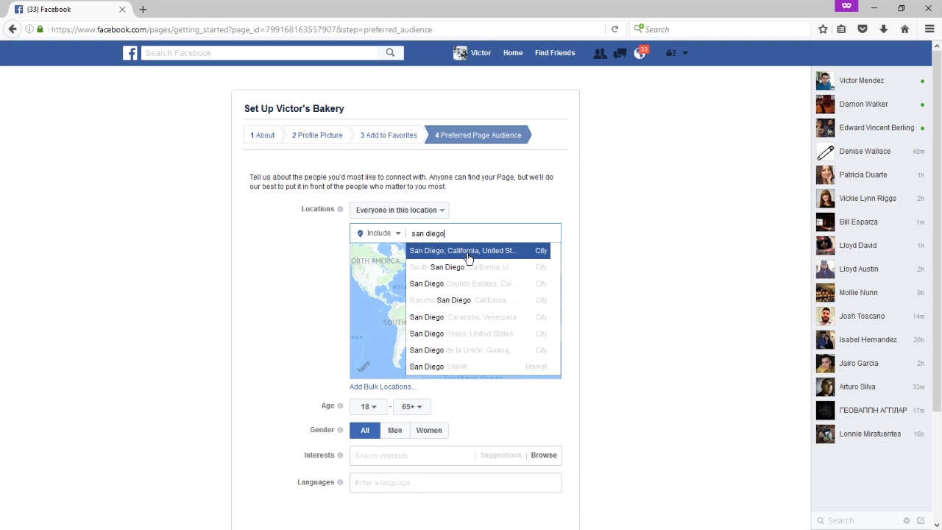
pyautogui.click(468, 253)
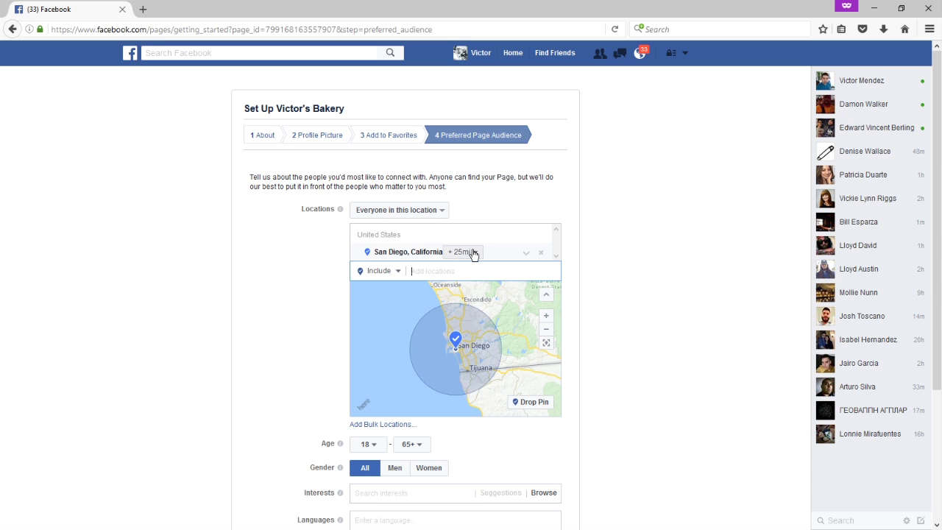
pyautogui.click(471, 252)
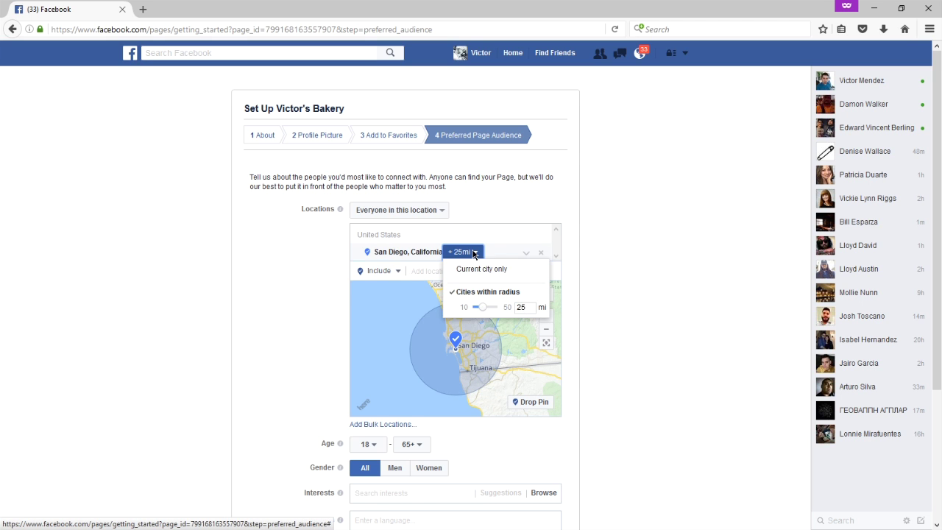
pyautogui.click(636, 238)
pyautogui.click(387, 273)
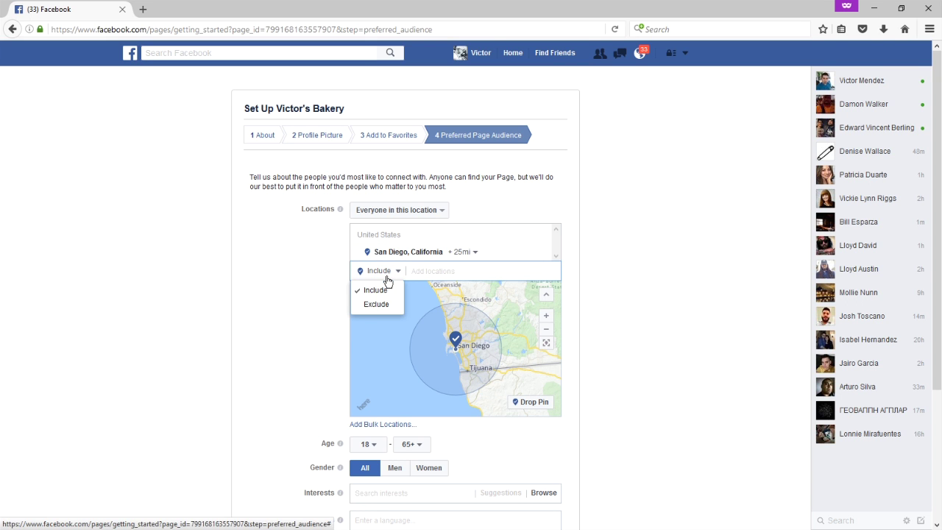
pyautogui.click(420, 271)
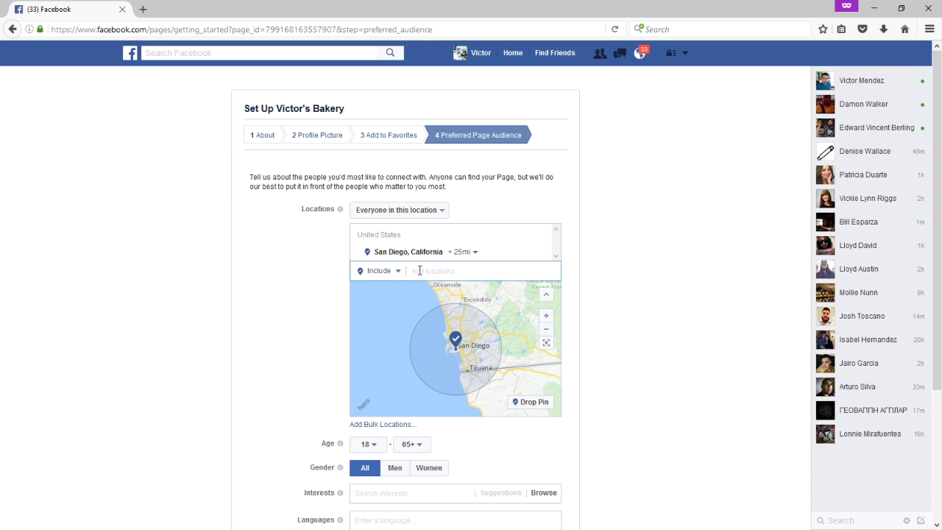
pyautogui.scroll(-3, 665, 271)
pyautogui.moveTo(340, 269)
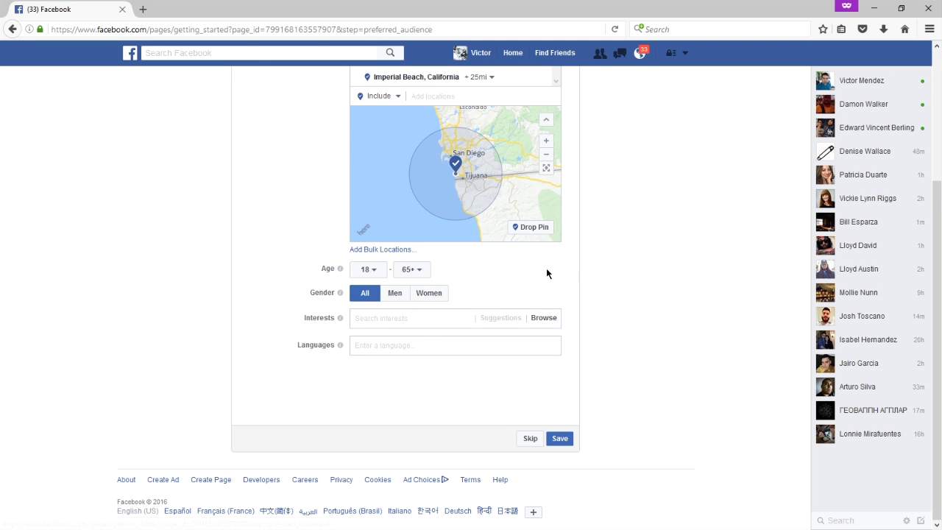
# Change the audience minimum age to 30 after briefly trying 13, giving a 30–65+ range.
pyautogui.click(375, 269)
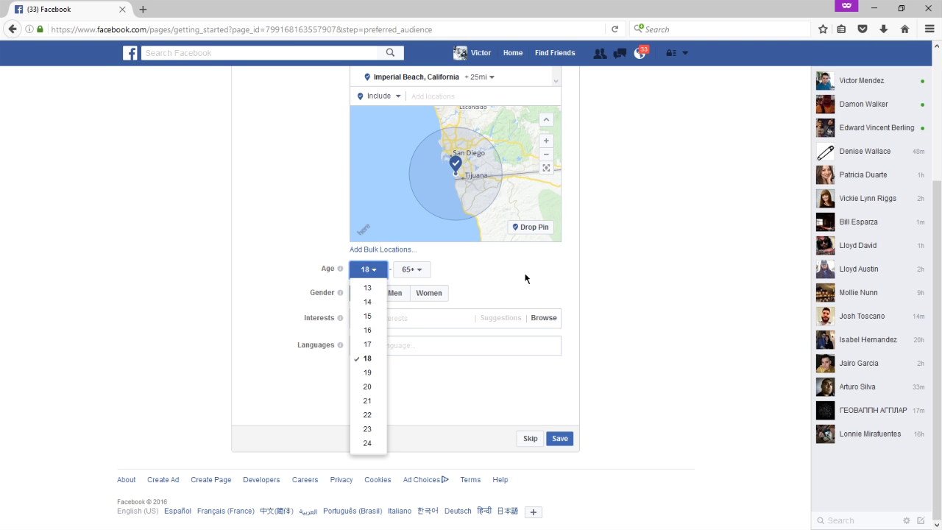
pyautogui.click(496, 267)
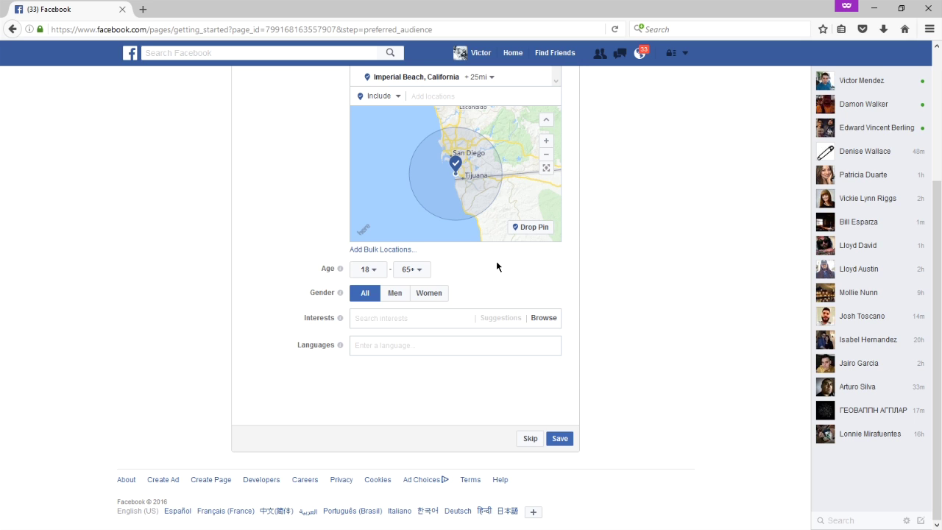
pyautogui.click(379, 270)
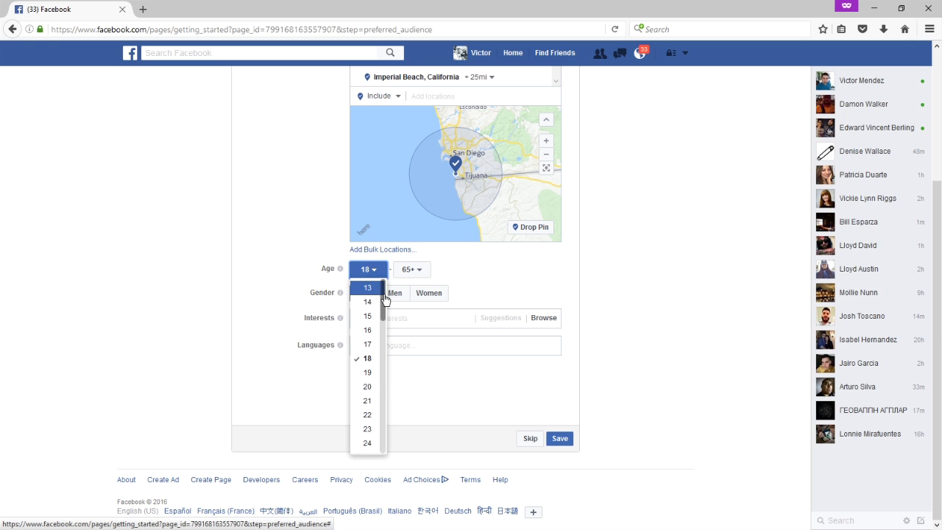
pyautogui.click(374, 290)
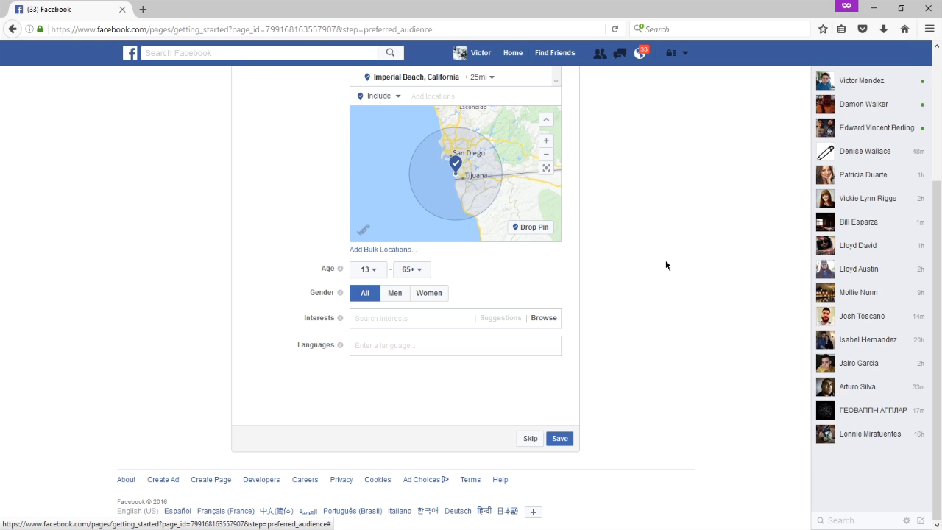
pyautogui.click(368, 269)
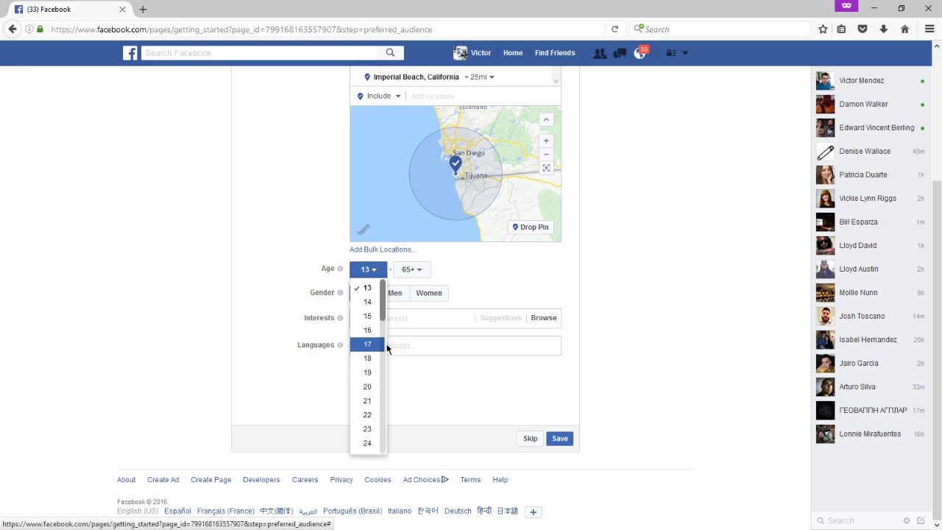
pyautogui.scroll(-4, 381, 388)
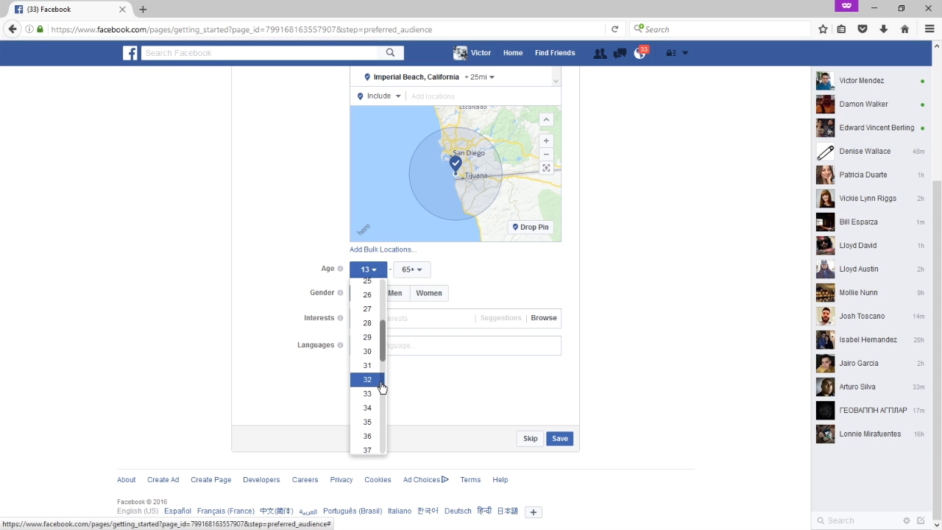
pyautogui.click(368, 353)
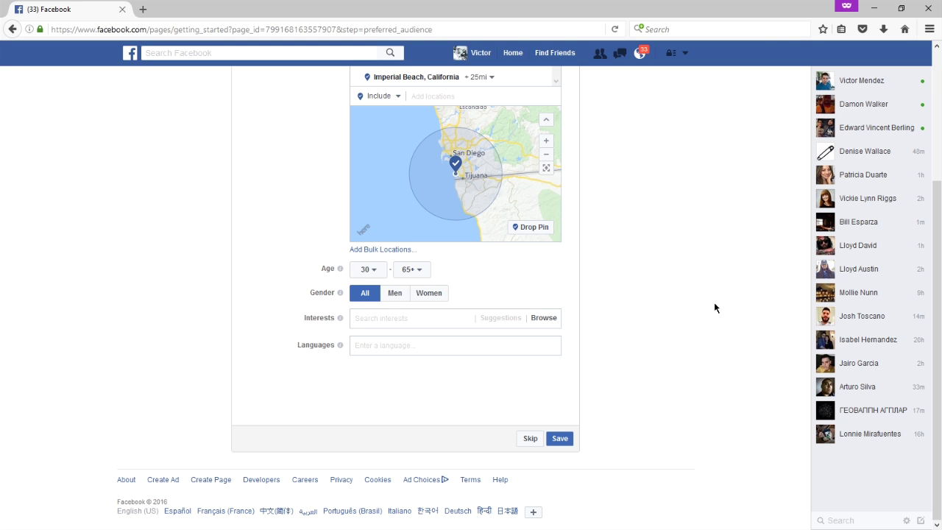
pyautogui.scroll(2, 714, 303)
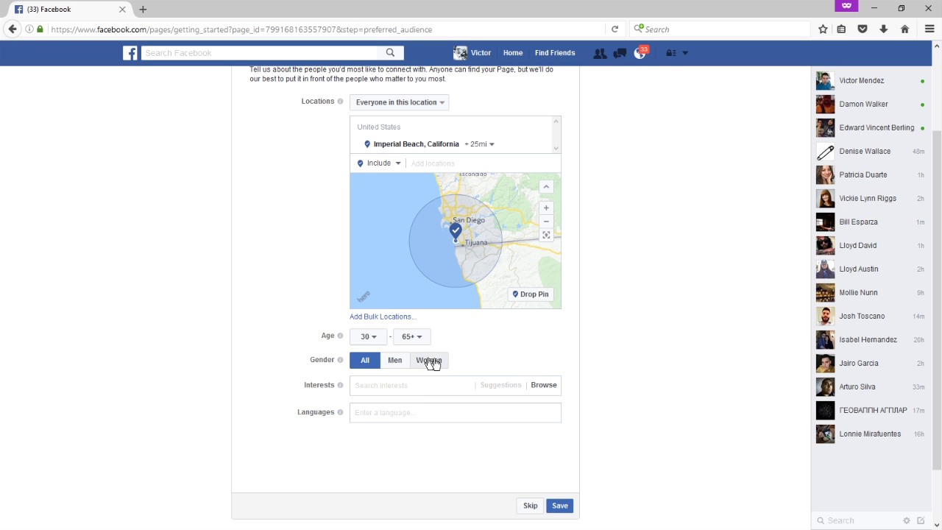
pyautogui.scroll(-2, 655, 309)
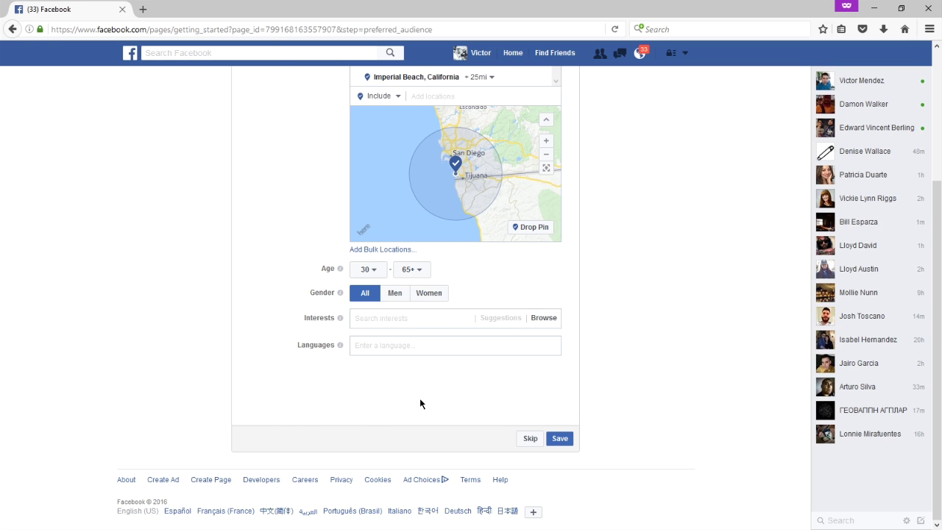
pyautogui.moveTo(339, 345)
pyautogui.click(384, 349)
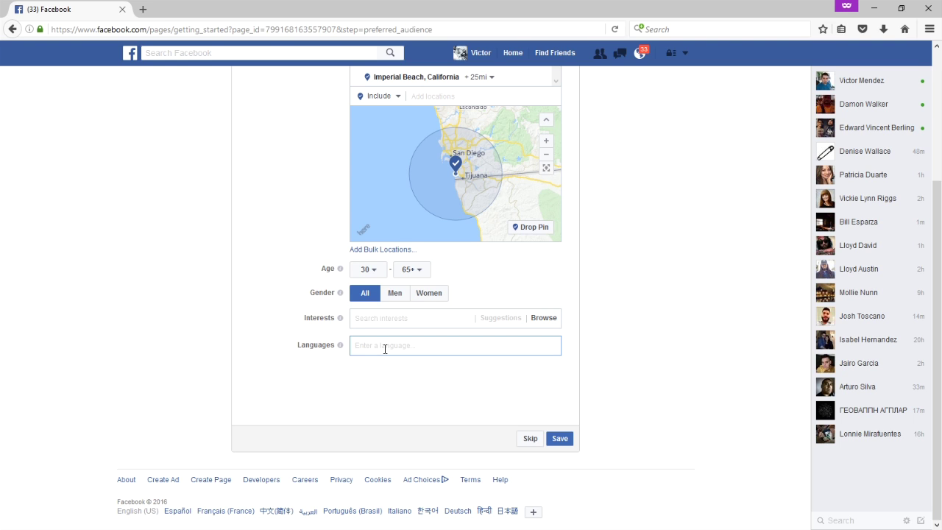
pyautogui.click(394, 387)
# Browse Food and drink > Cooking in the interest categories and add Baking.
pyautogui.click(543, 325)
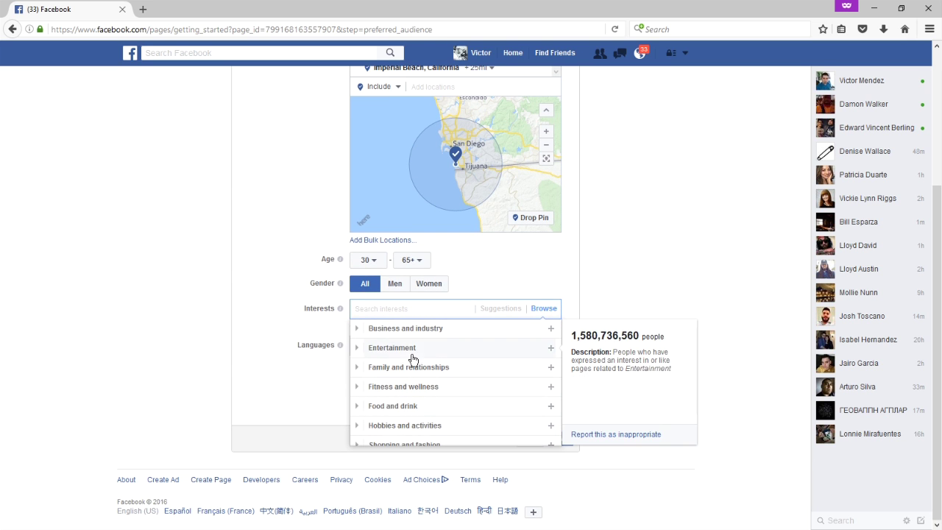
pyautogui.scroll(-2, 427, 404)
pyautogui.scroll(1, 429, 397)
pyautogui.scroll(1, 430, 403)
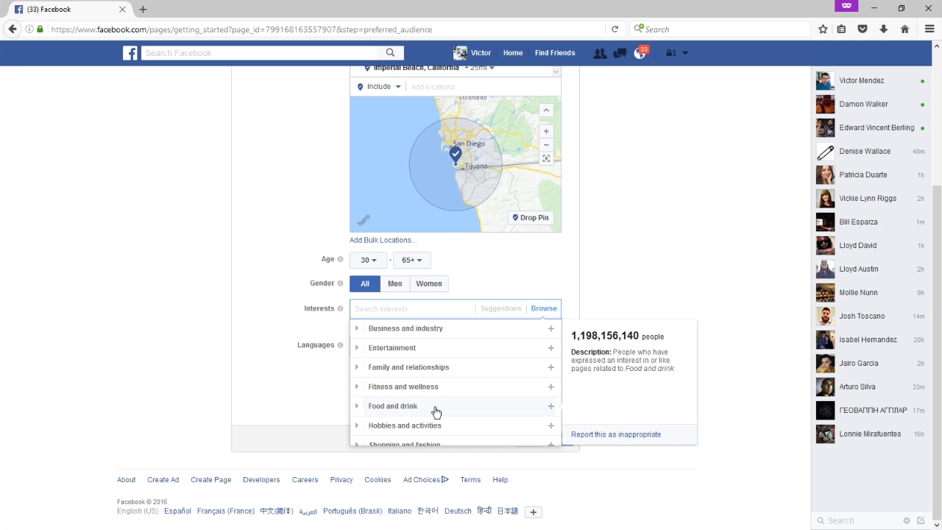
pyautogui.click(435, 409)
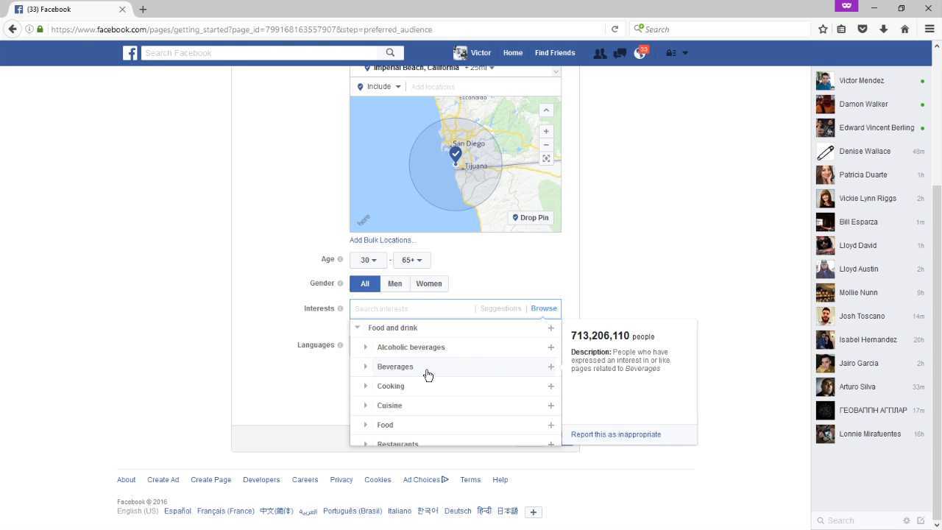
pyautogui.scroll(-3, 426, 371)
pyautogui.scroll(3, 427, 373)
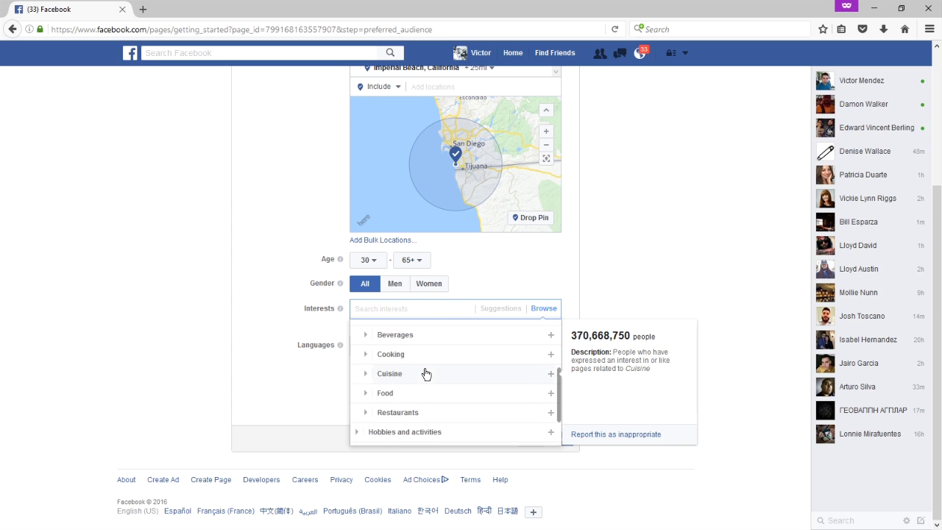
pyautogui.click(365, 398)
pyautogui.scroll(-2, 365, 403)
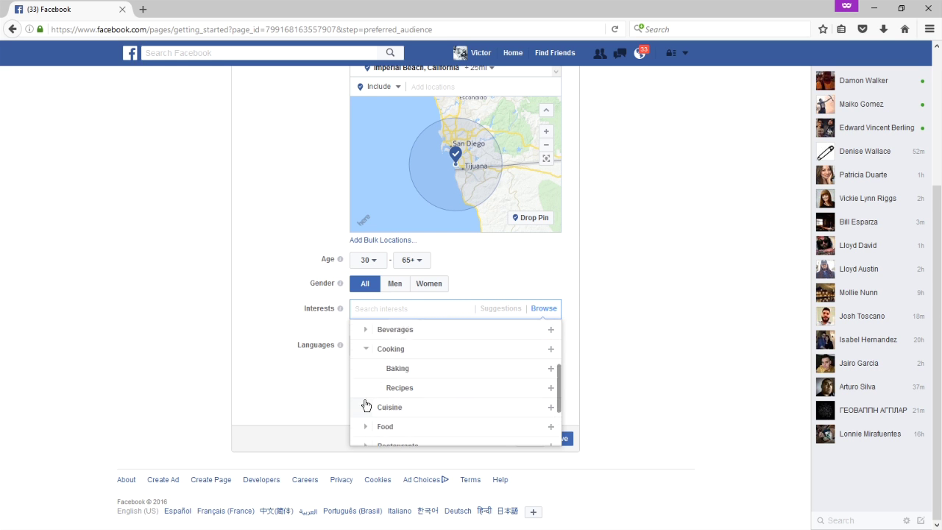
pyautogui.moveTo(410, 356)
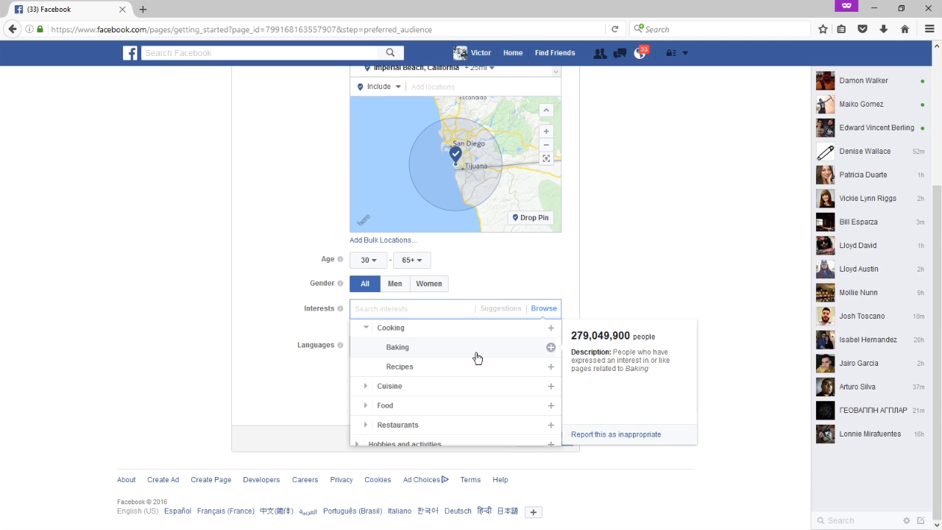
pyautogui.click(550, 346)
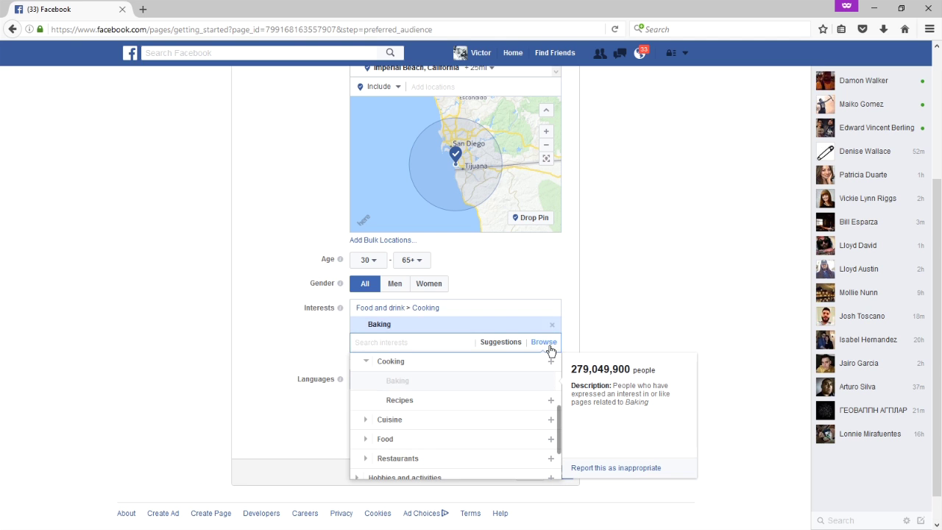
pyautogui.click(624, 283)
# Search 'food ne' and add Food Network as a second audience interest.
pyautogui.click(496, 343)
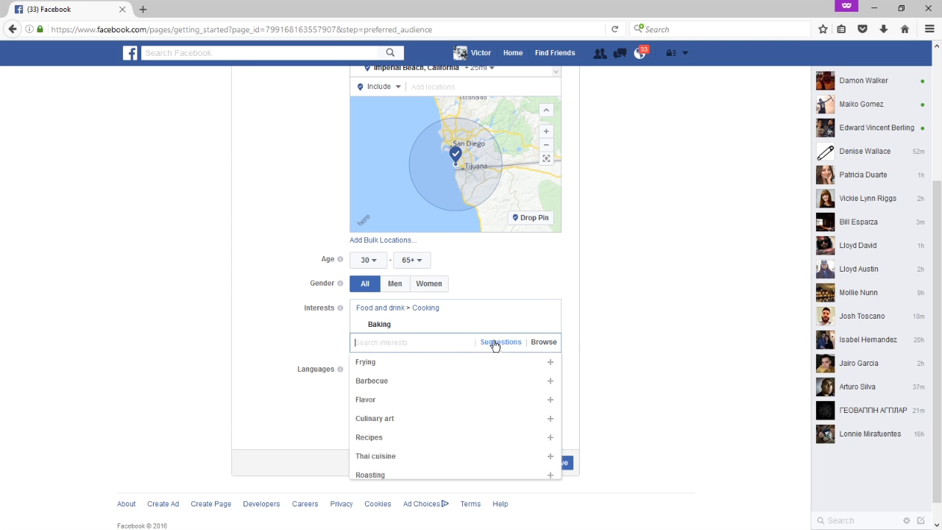
pyautogui.moveTo(382, 405)
pyautogui.scroll(-3, 385, 432)
pyautogui.scroll(3, 385, 423)
pyautogui.click(309, 361)
pyautogui.click(391, 343)
pyautogui.write('food ne')
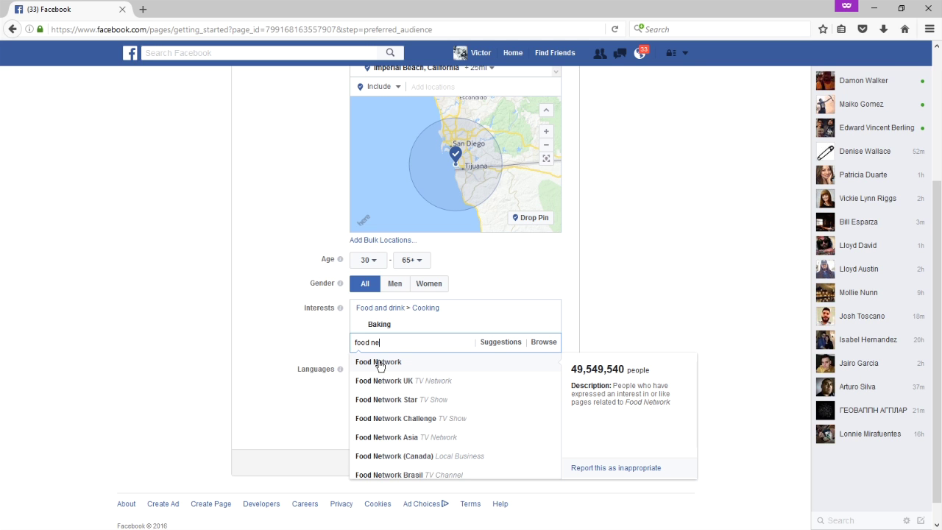
pyautogui.click(379, 363)
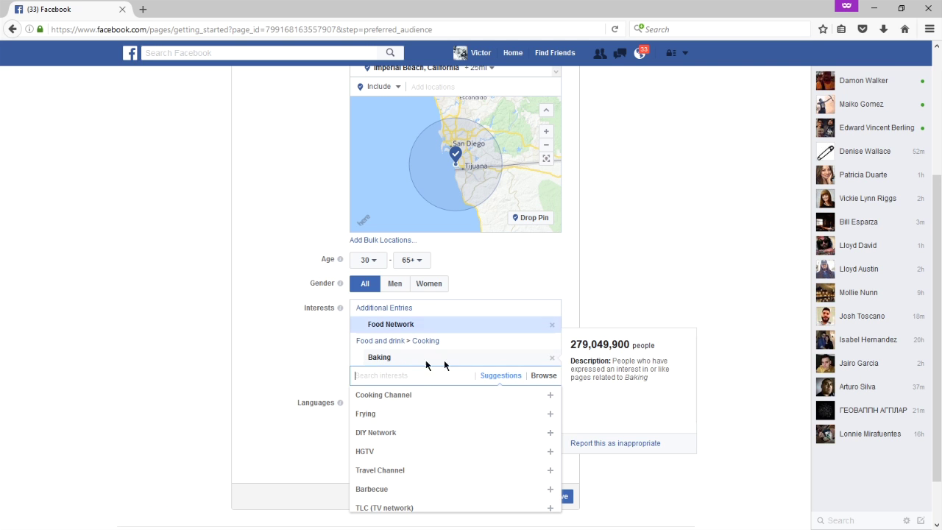
pyautogui.click(663, 277)
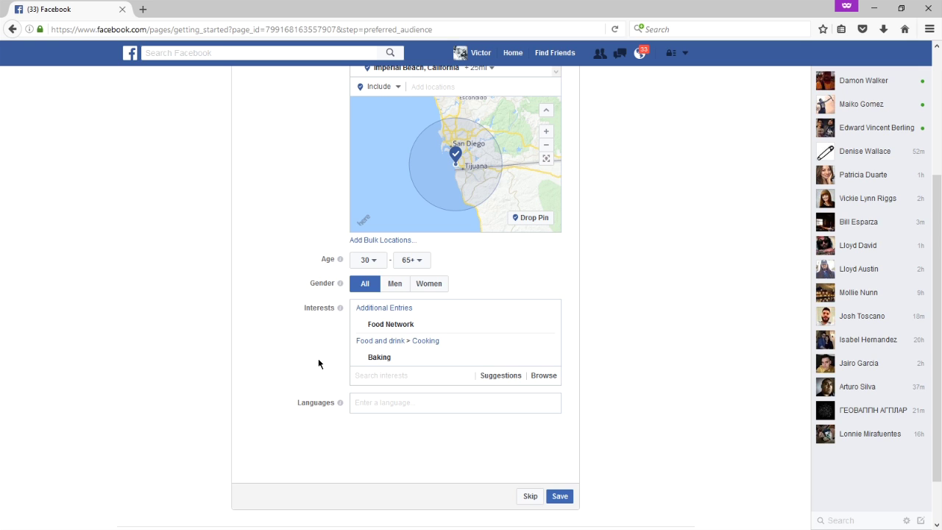
pyautogui.scroll(3, 270, 307)
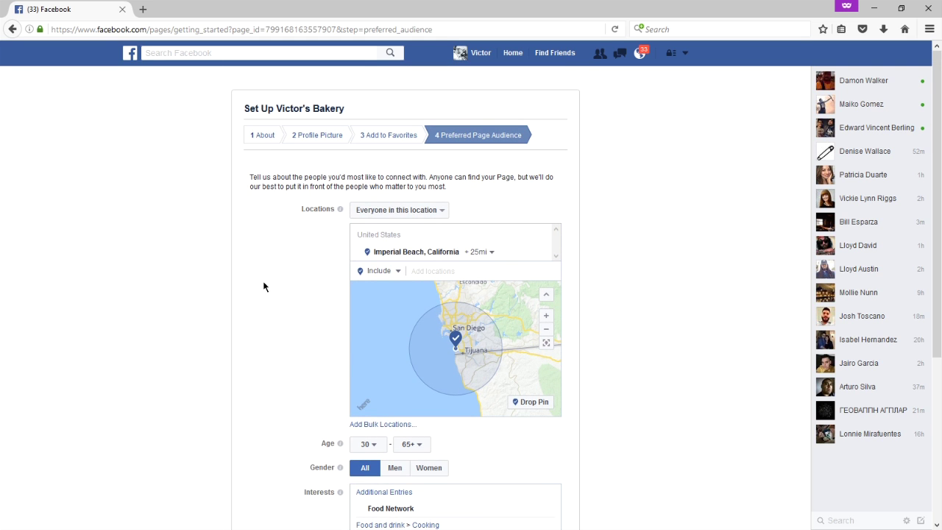
pyautogui.scroll(-3, 263, 286)
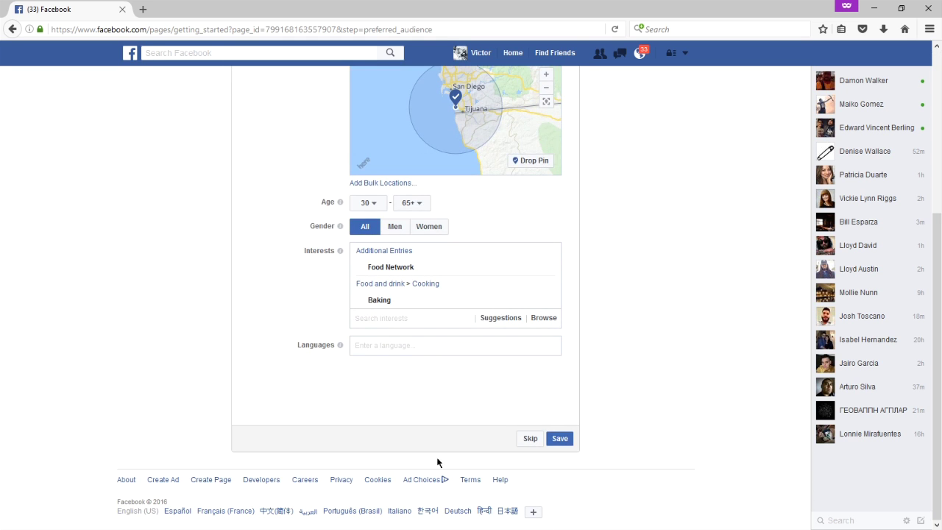
# Save the preferred audience and view the finished Victor's Bakery page from the top.
pyautogui.click(559, 439)
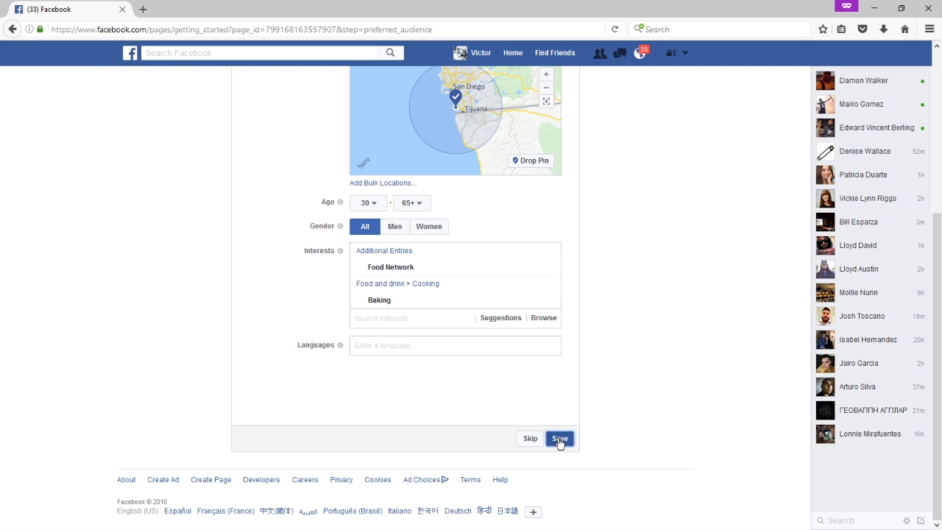
pyautogui.scroll(-4, 732, 198)
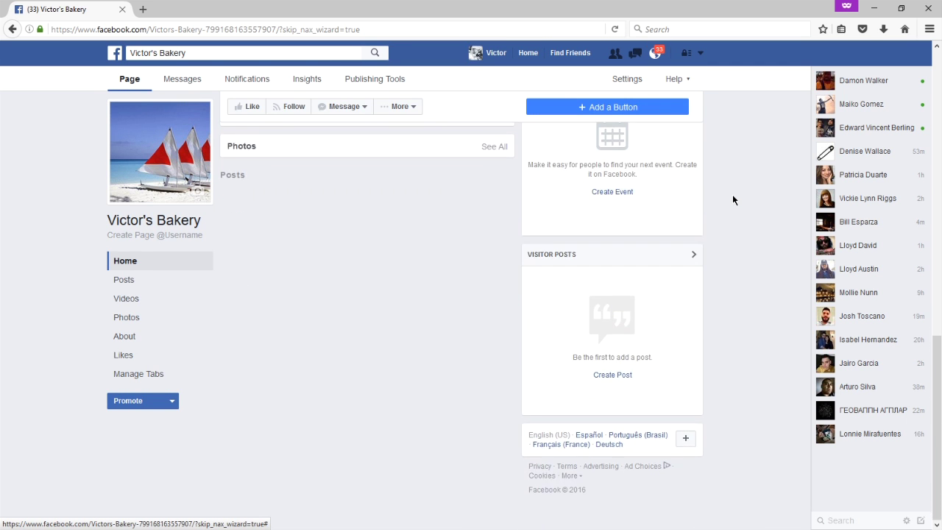
pyautogui.scroll(5, 732, 195)
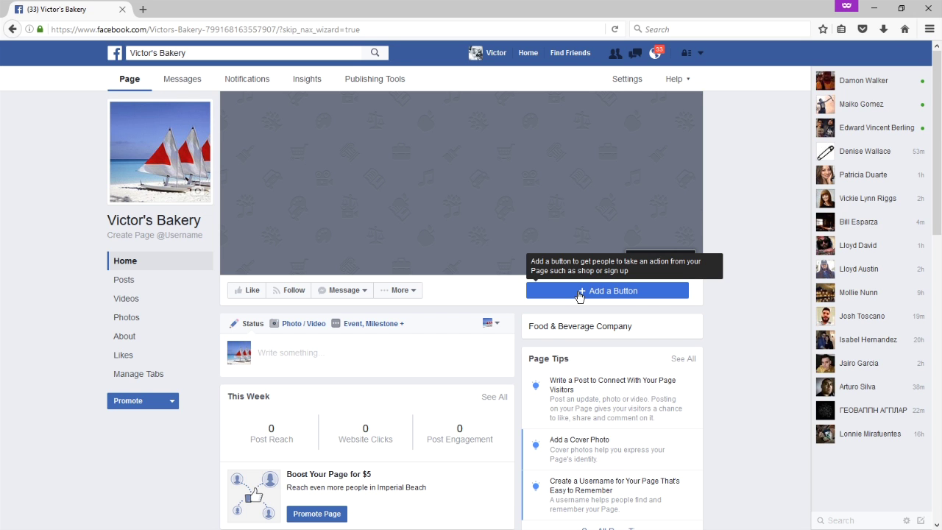
# Start adding a page button and expand the booking and Get in Touch categories to reach Call Now.
pyautogui.click(579, 290)
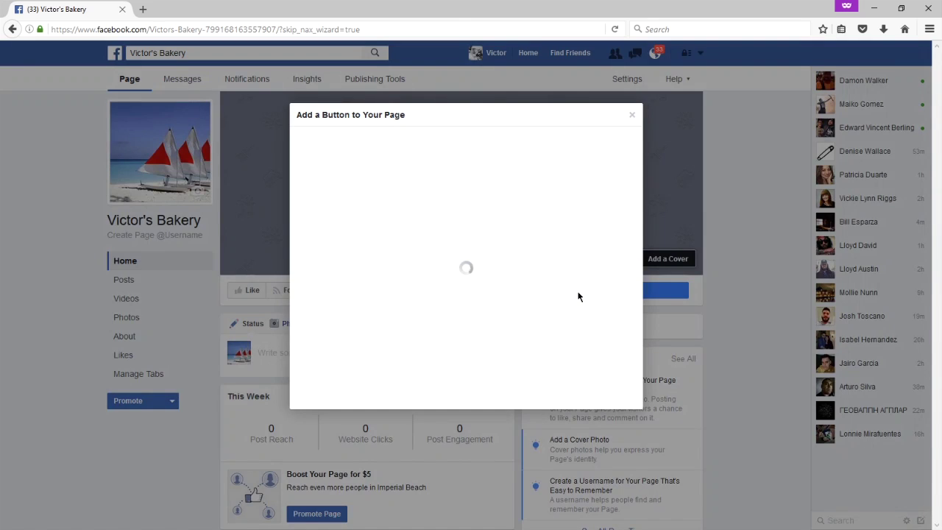
pyautogui.click(398, 180)
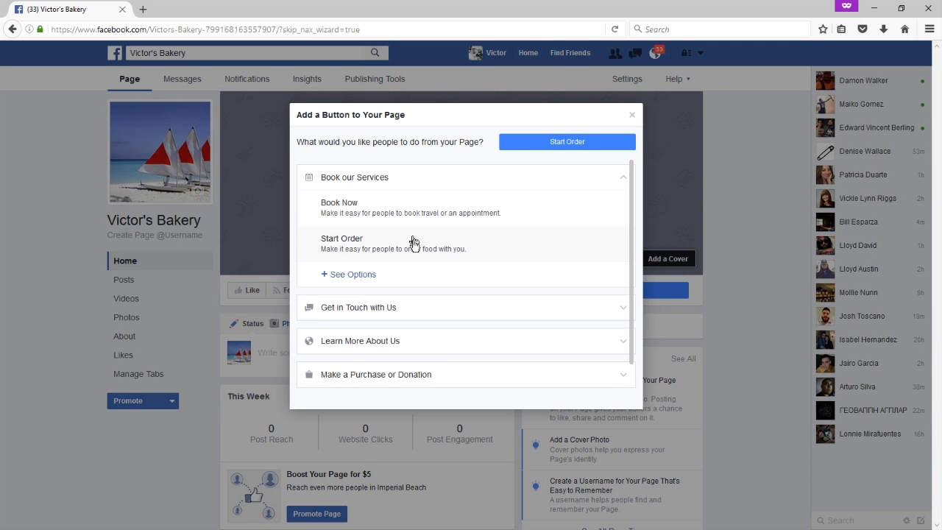
pyautogui.scroll(-1, 420, 275)
pyautogui.click(420, 273)
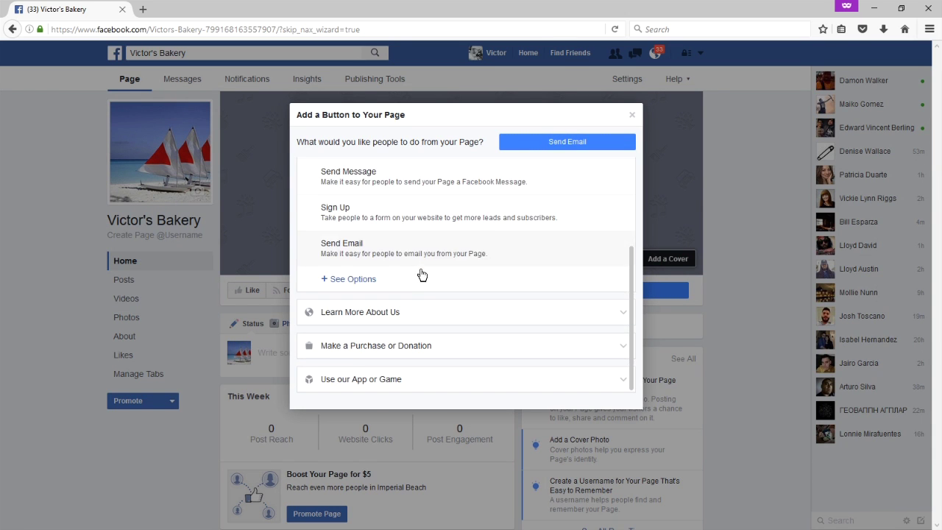
pyautogui.click(422, 276)
pyautogui.click(421, 236)
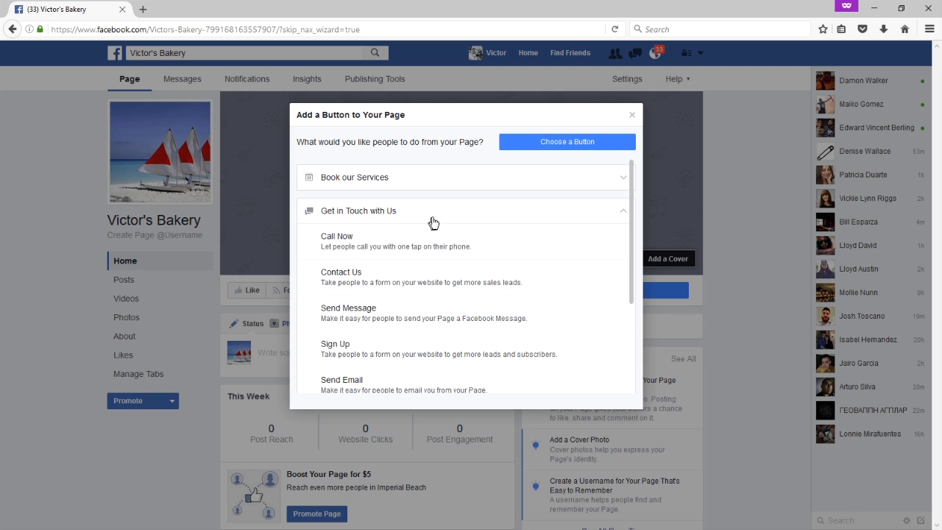
# Choose Call Now, enter the business phone number, and go back after it is rejected.
pyautogui.click(361, 247)
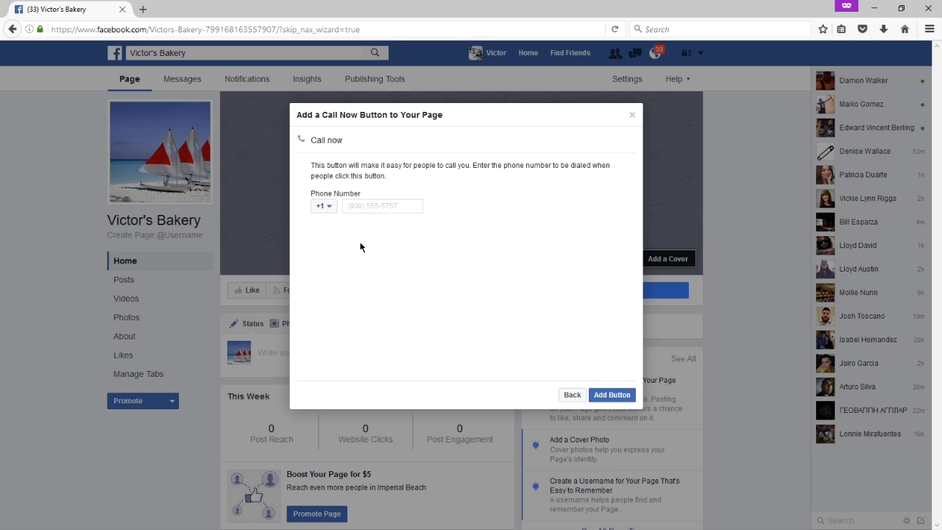
pyautogui.click(374, 209)
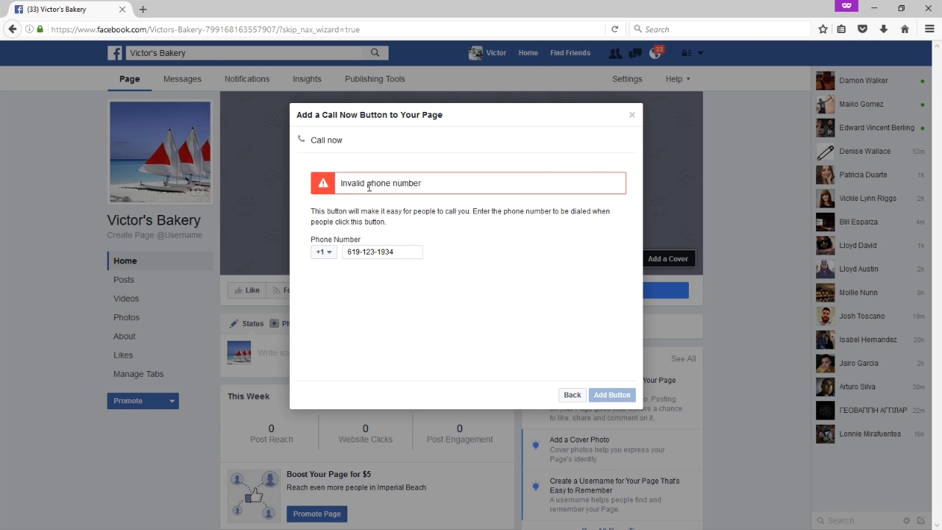
pyautogui.click(572, 395)
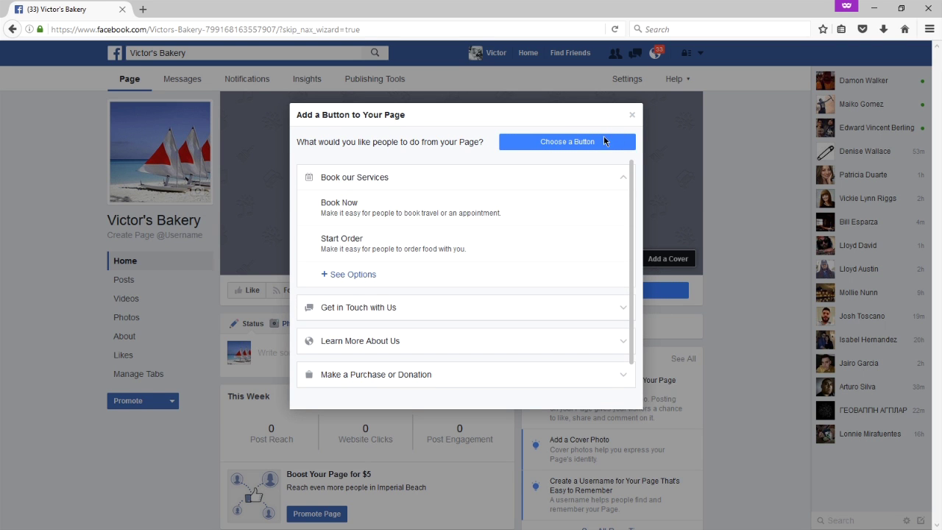
# Reopen the button setup, browse the booking, contact, app and purchase categories, pick Shop Now, then close without adding.
pyautogui.click(631, 117)
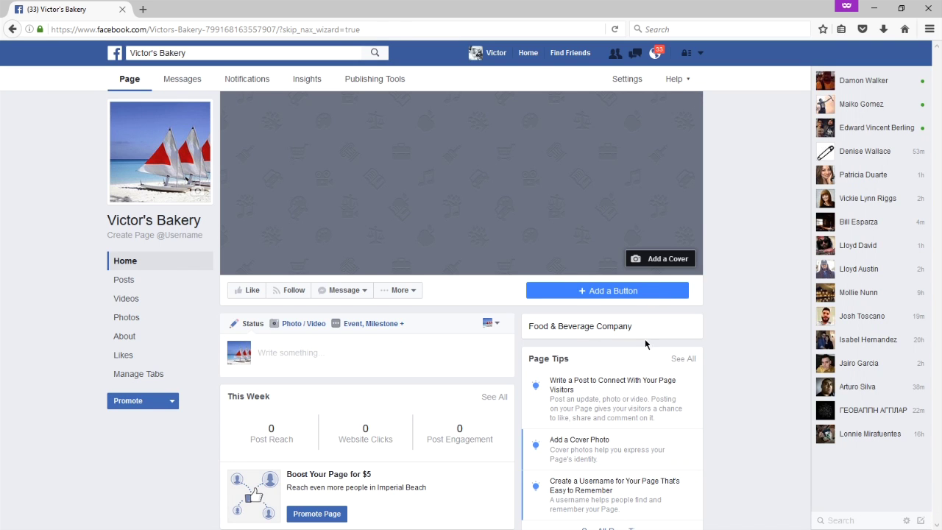
pyautogui.click(596, 292)
pyautogui.click(354, 177)
pyautogui.click(359, 210)
pyautogui.scroll(-2, 412, 273)
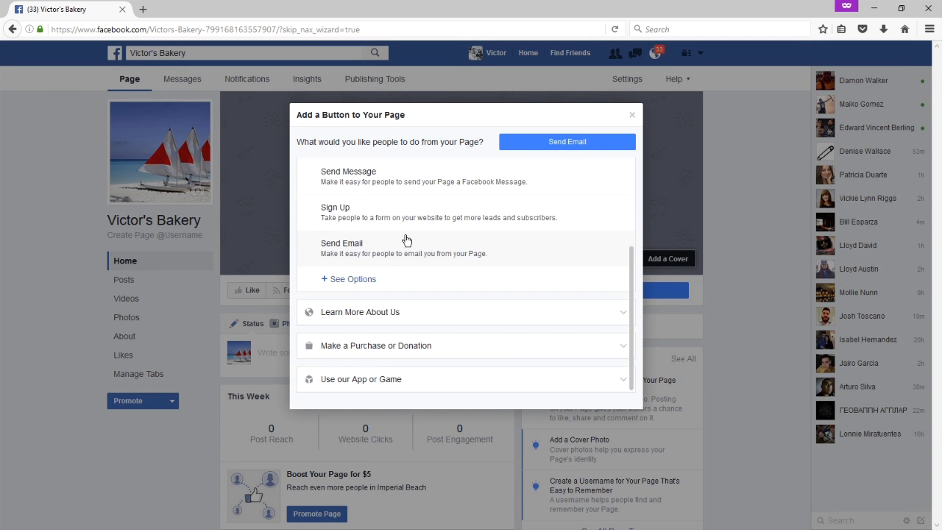
pyautogui.click(397, 318)
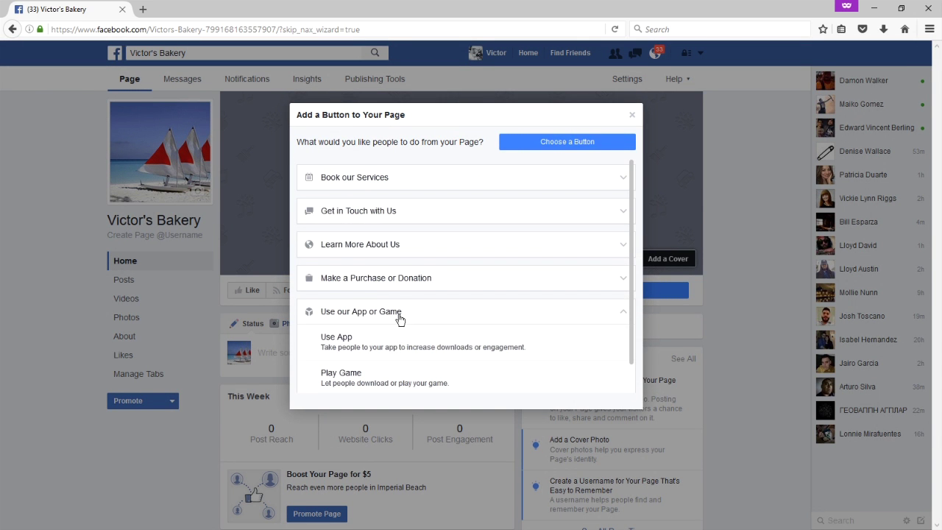
pyautogui.click(387, 286)
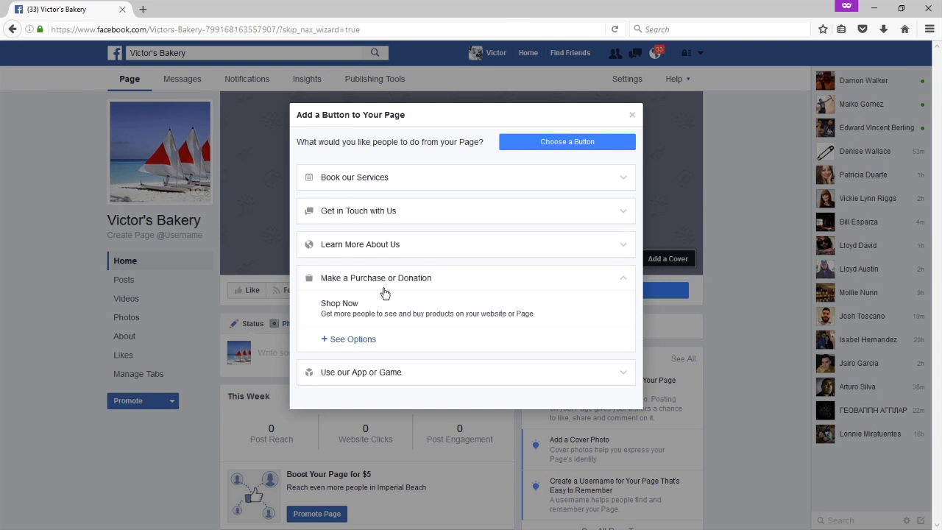
pyautogui.click(334, 307)
pyautogui.click(761, 223)
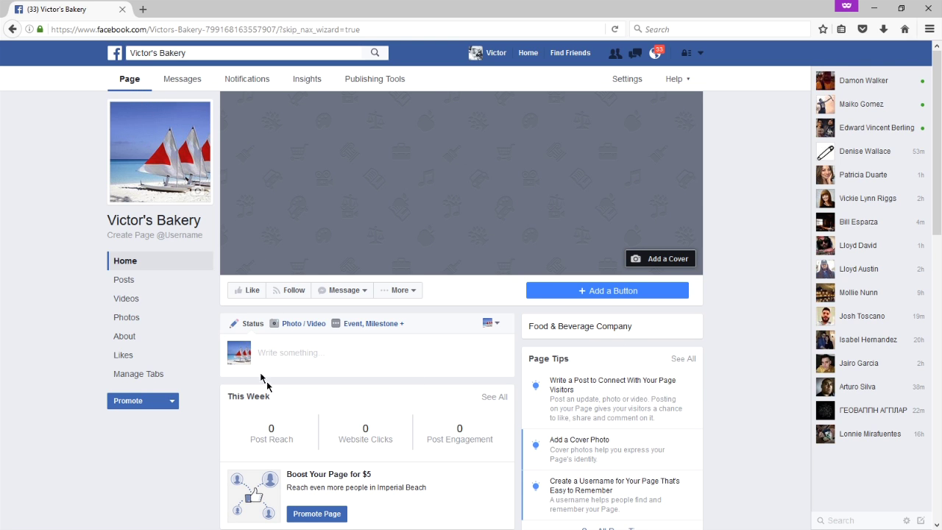
# View the page's Messages inbox, then its empty Notifications tab.
pyautogui.click(181, 86)
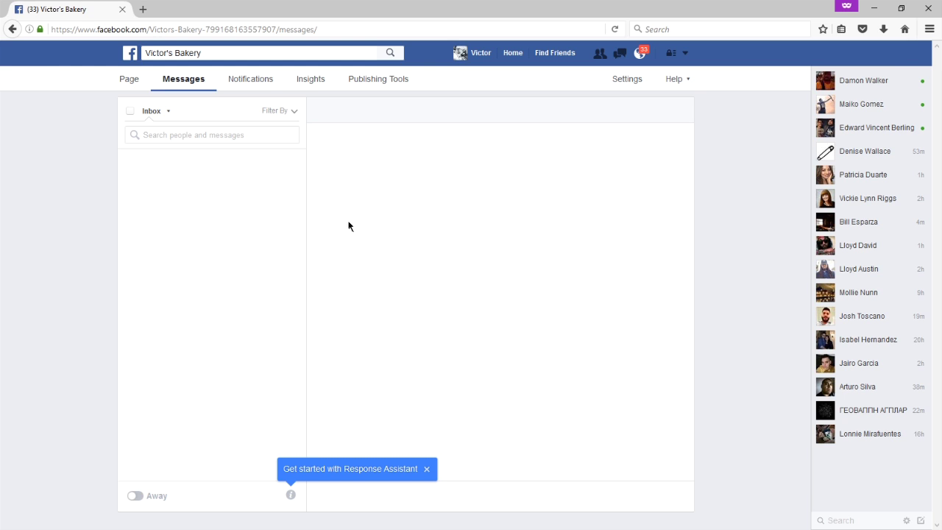
pyautogui.click(261, 84)
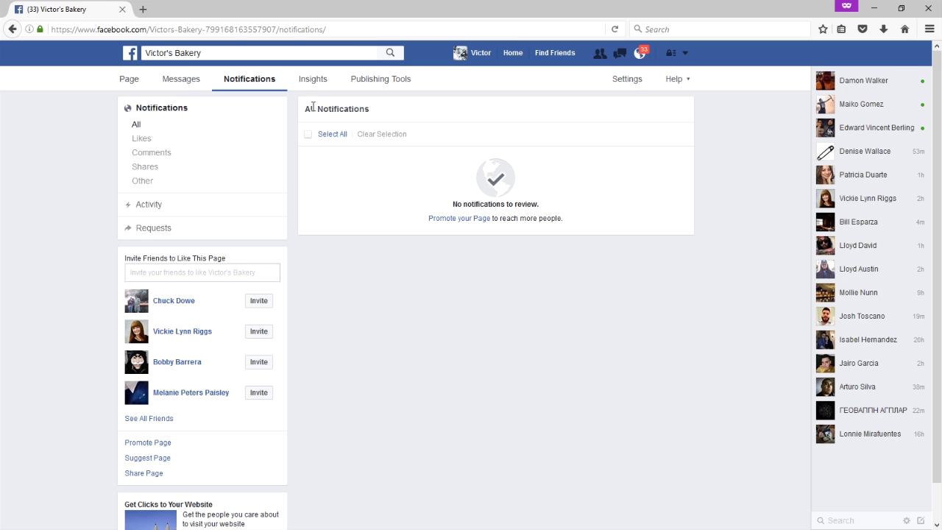
pyautogui.click(303, 81)
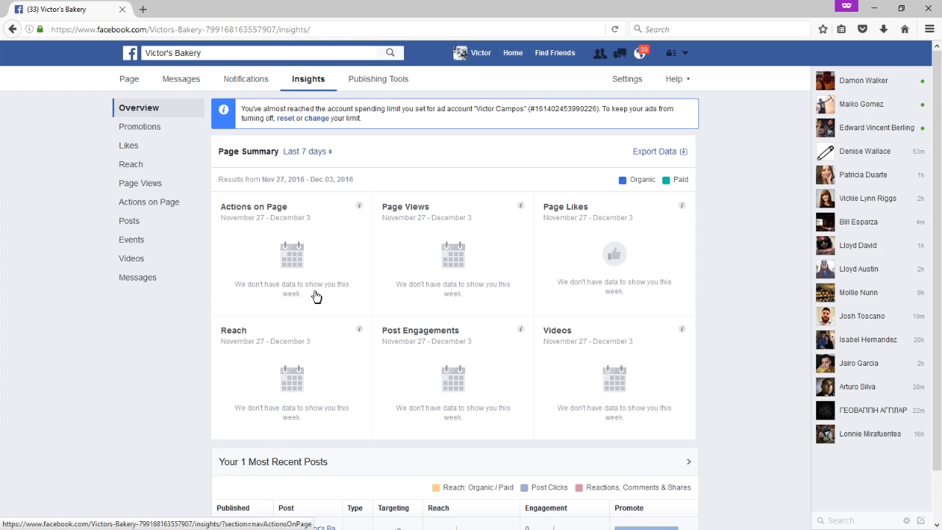
pyautogui.scroll(-1, 311, 292)
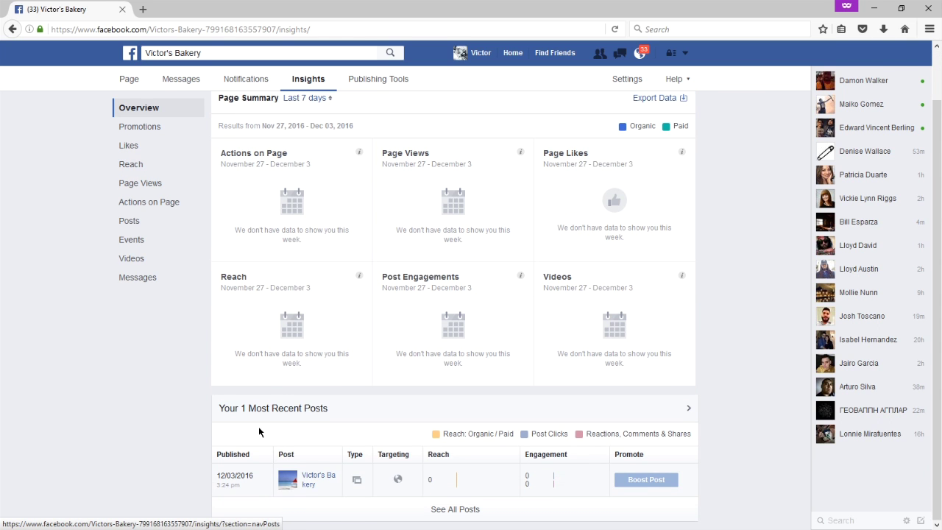
pyautogui.scroll(1, 356, 426)
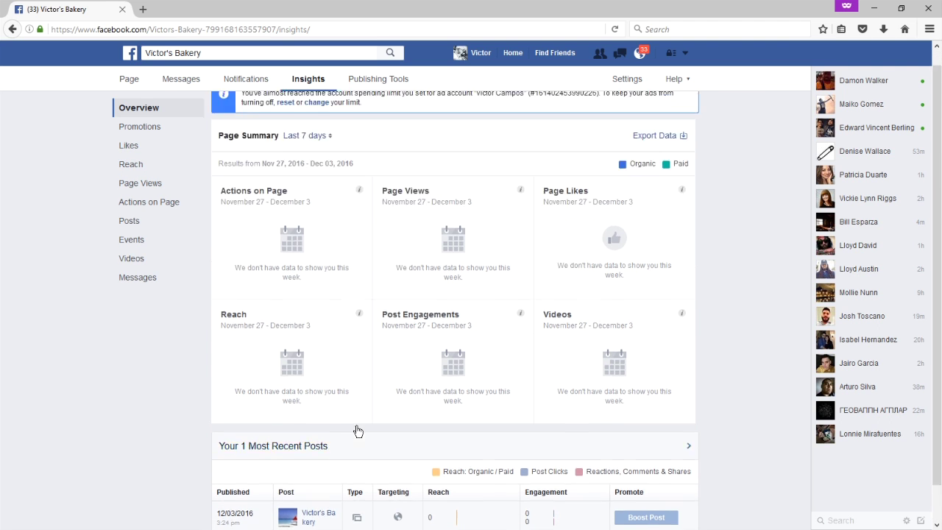
pyautogui.scroll(-1, 344, 412)
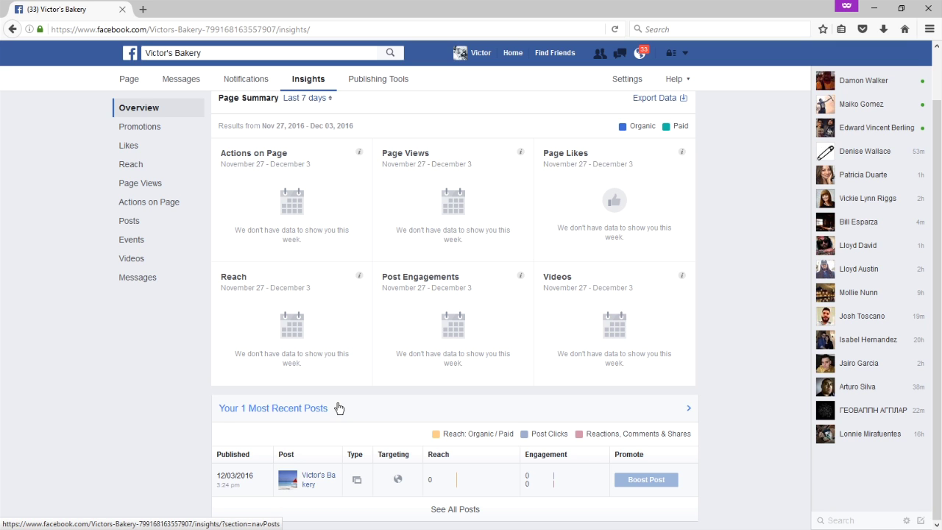
pyautogui.scroll(1, 339, 408)
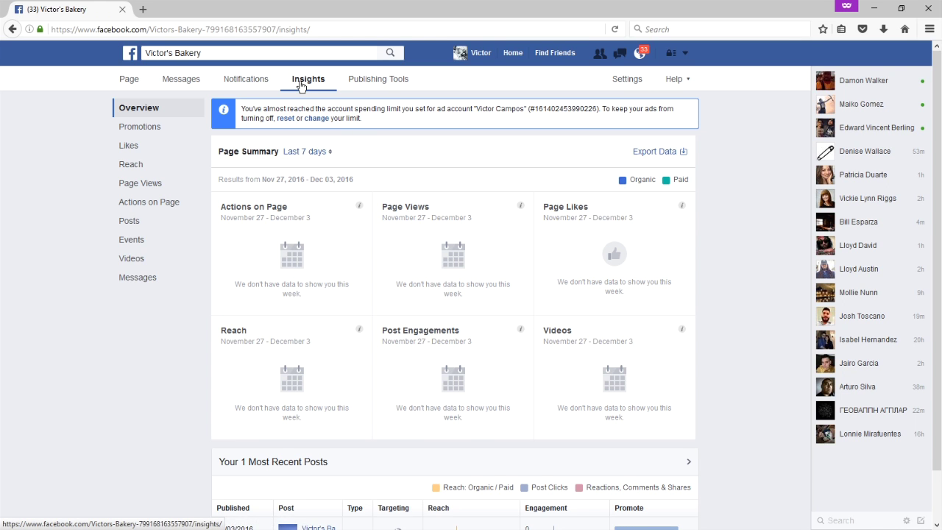
pyautogui.scroll(-1, 379, 211)
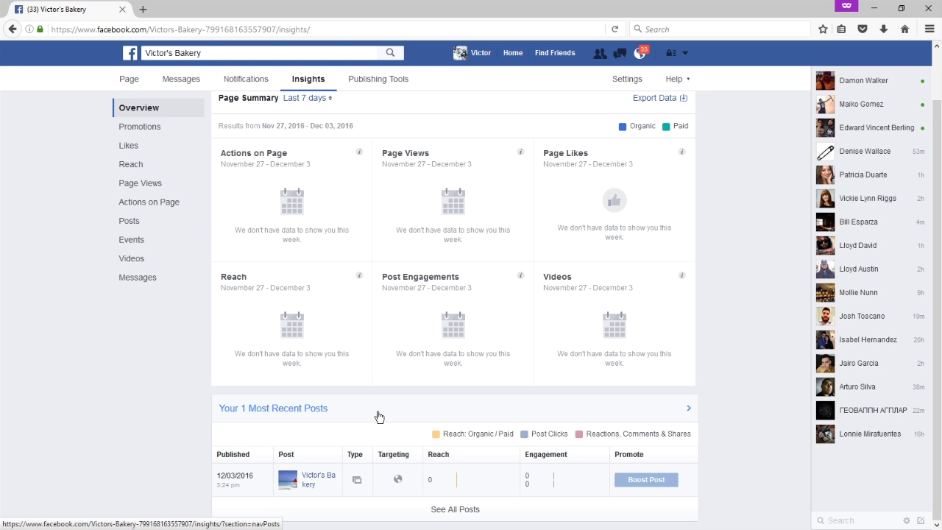
pyautogui.scroll(1, 379, 416)
# Go to Publishing Tools and list the Published Posts, then move to page Settings.
pyautogui.click(367, 83)
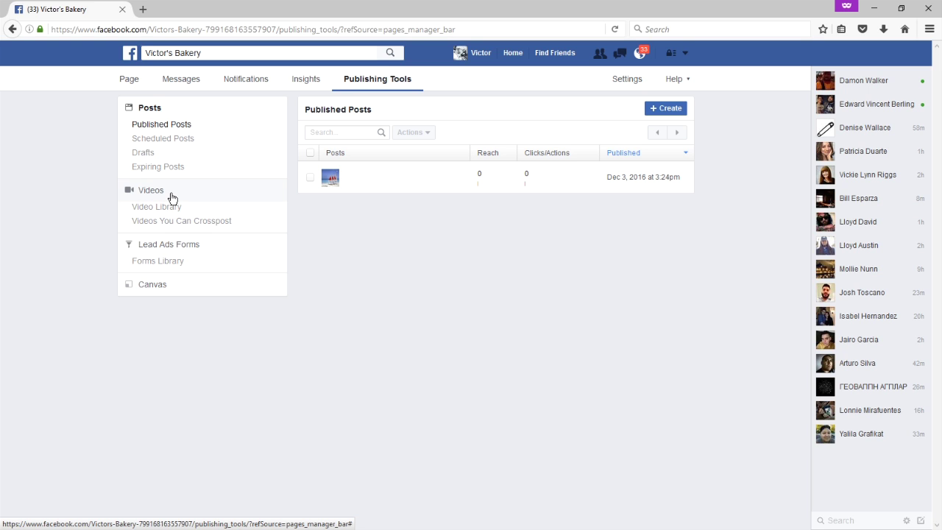
pyautogui.click(148, 110)
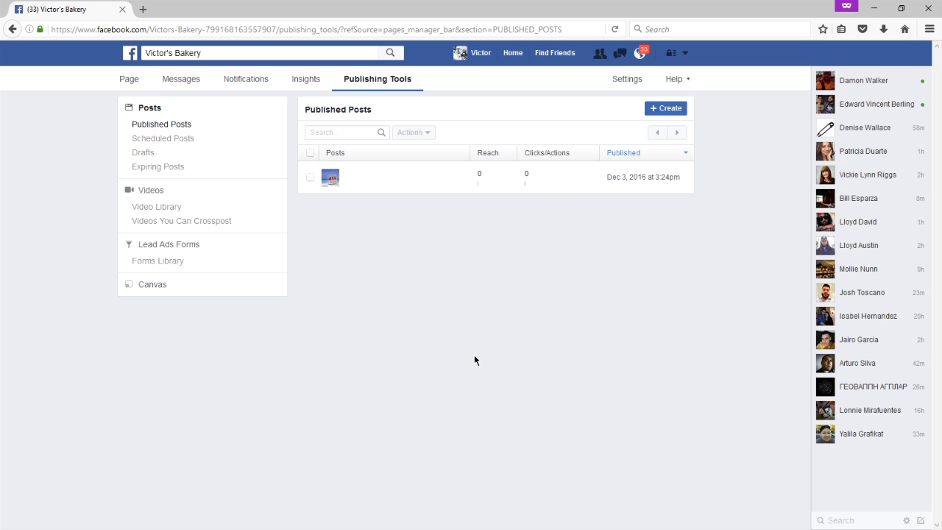
pyautogui.click(625, 80)
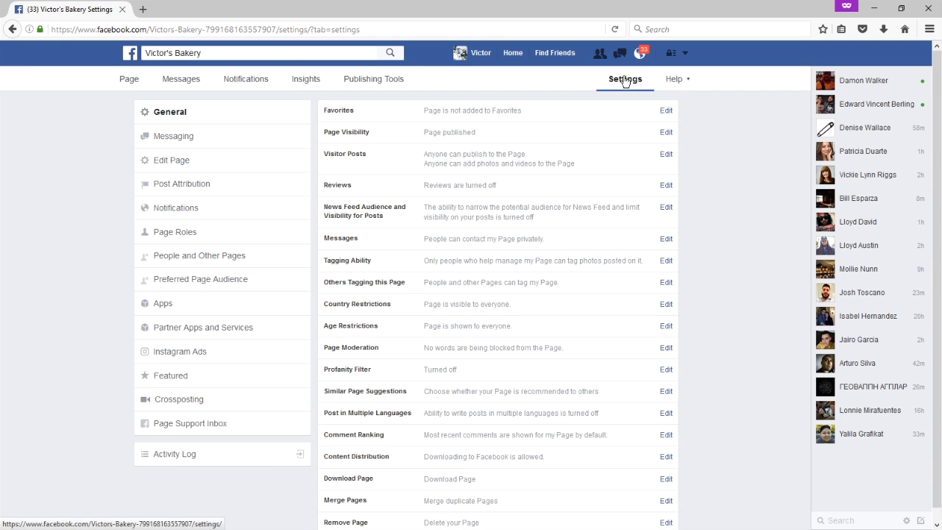
# Open and close the Help dropdown while viewing the General settings list.
pyautogui.click(674, 83)
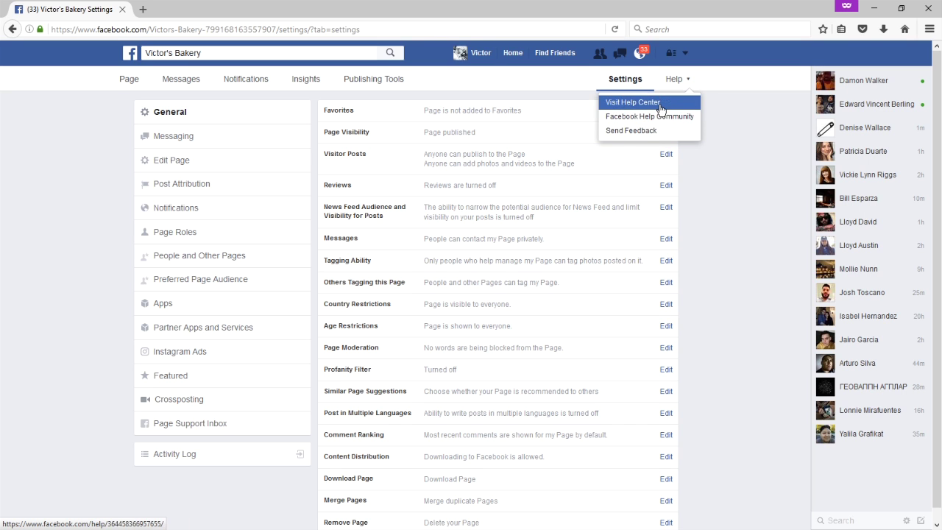
pyautogui.click(750, 131)
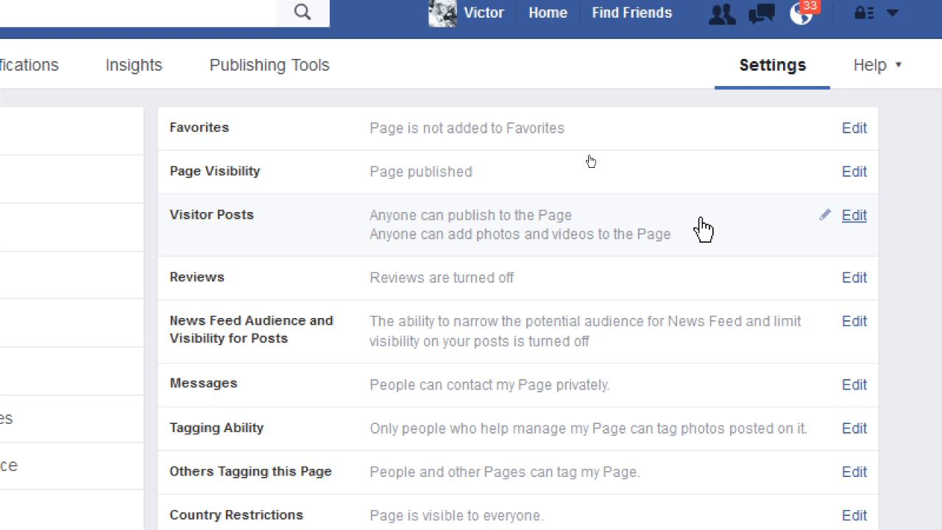
# Let visitors publish posts, photos and videos, reviewed before appearing, and save Visitor Posts.
pyautogui.click(855, 216)
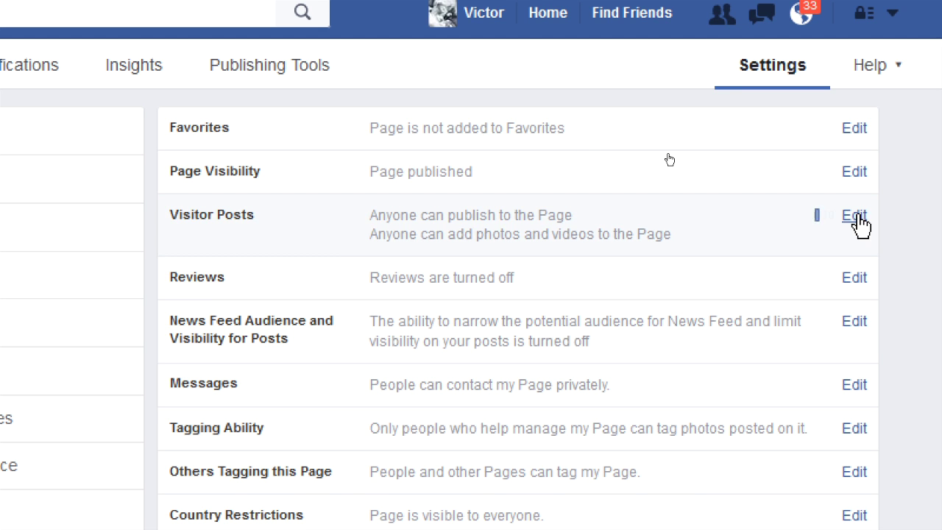
pyautogui.click(379, 338)
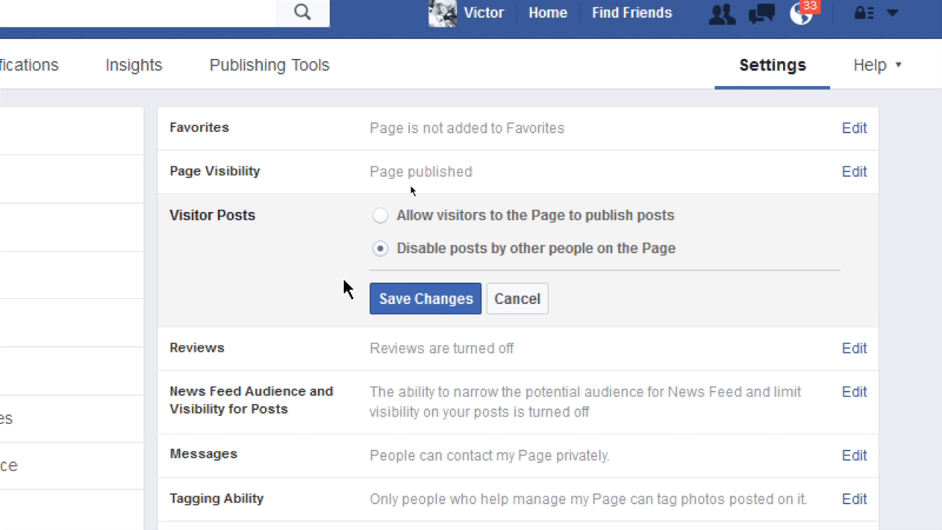
pyautogui.click(381, 215)
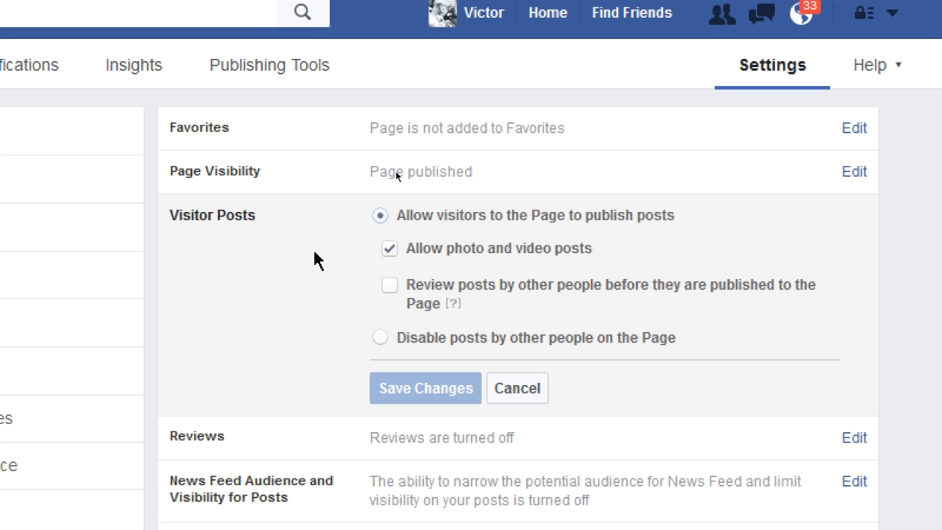
pyautogui.click(387, 286)
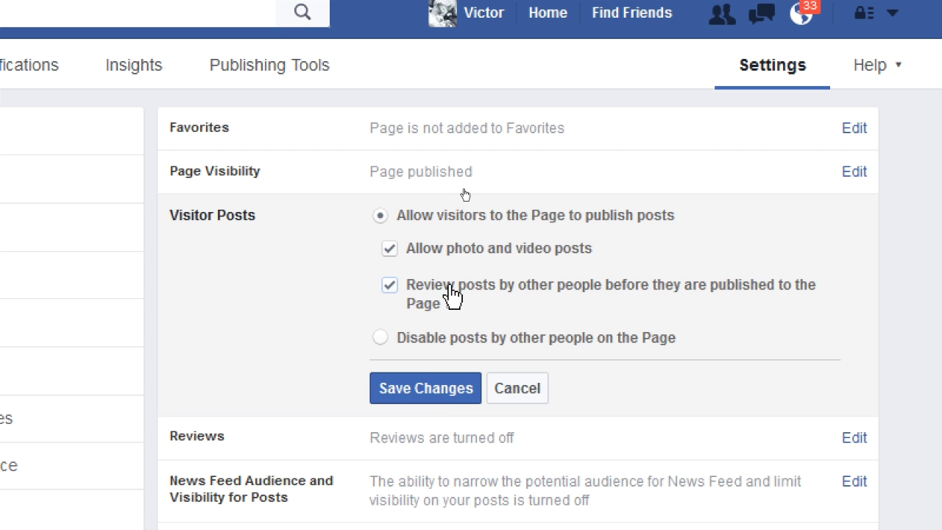
pyautogui.click(436, 401)
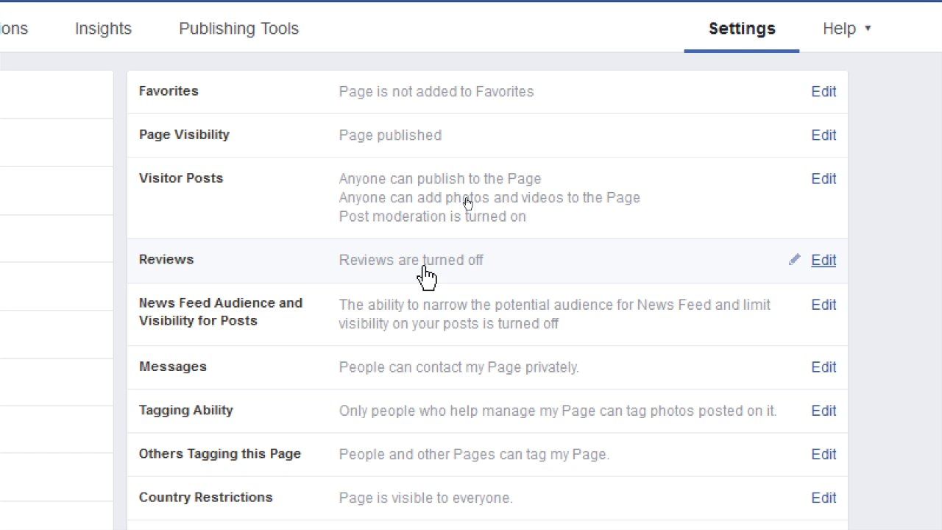
# Set Reviews to Allow visitors to review this Page and save the change.
pyautogui.click(822, 260)
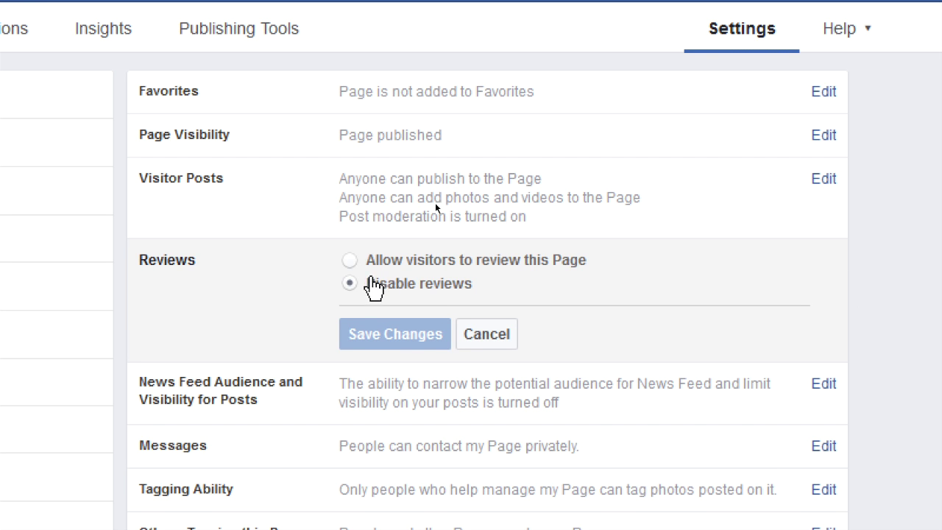
pyautogui.click(348, 260)
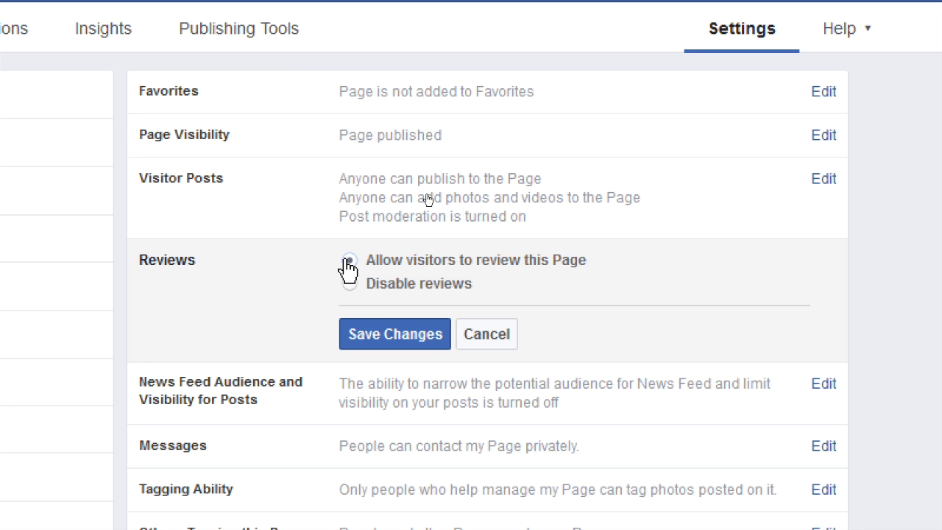
pyautogui.click(349, 262)
pyautogui.click(386, 333)
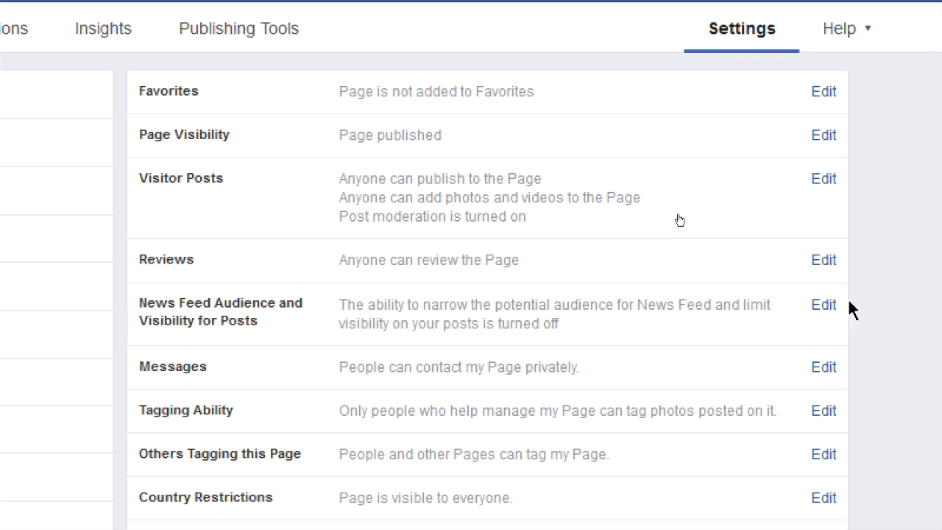
# Turn on News Feed audience selection and post visibility options, then save the setting.
pyautogui.click(823, 307)
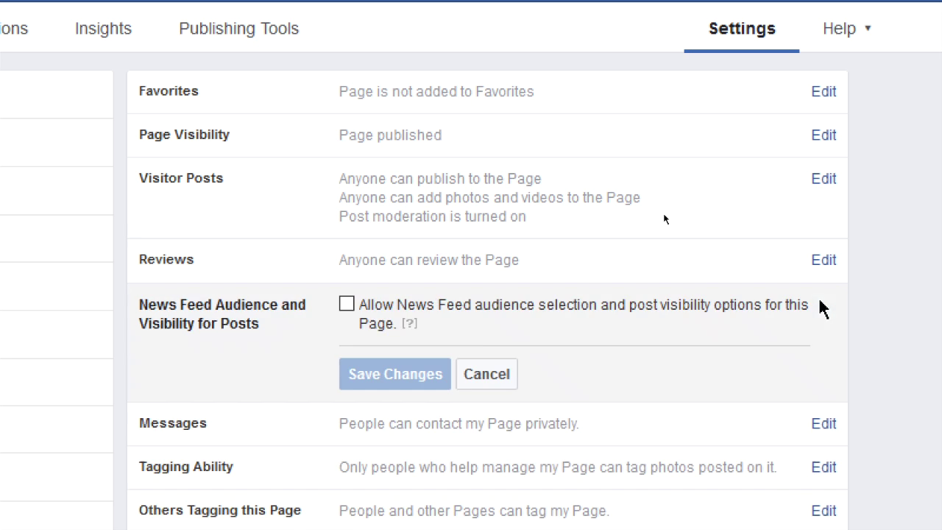
pyautogui.click(346, 306)
pyautogui.moveTo(410, 331)
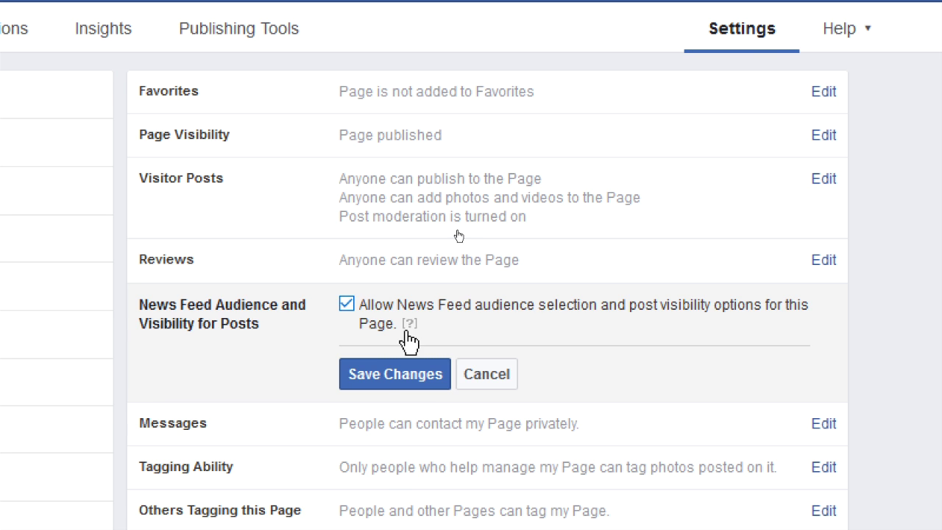
pyautogui.click(380, 364)
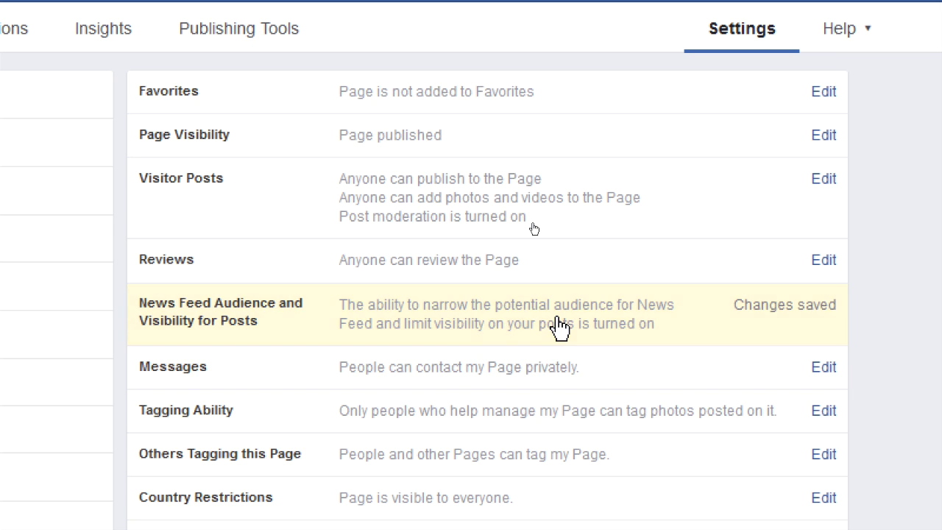
pyautogui.scroll(-1, 516, 327)
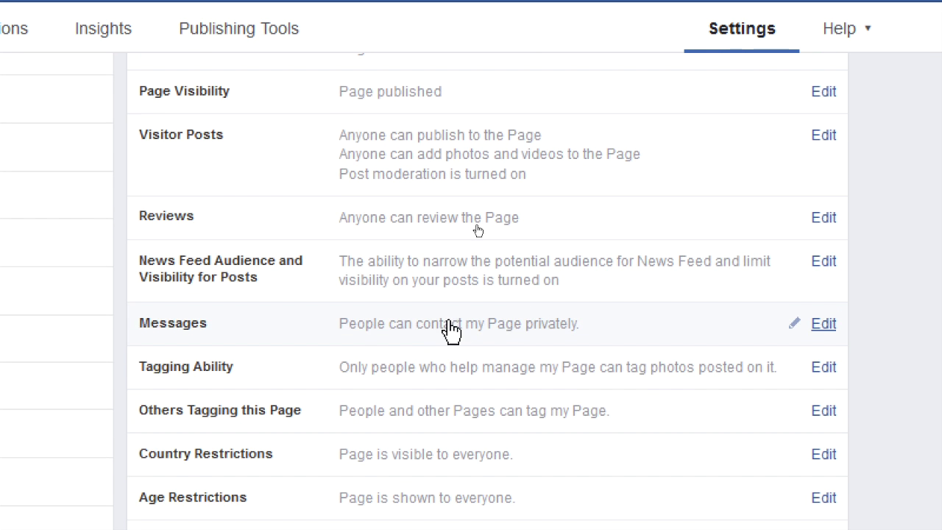
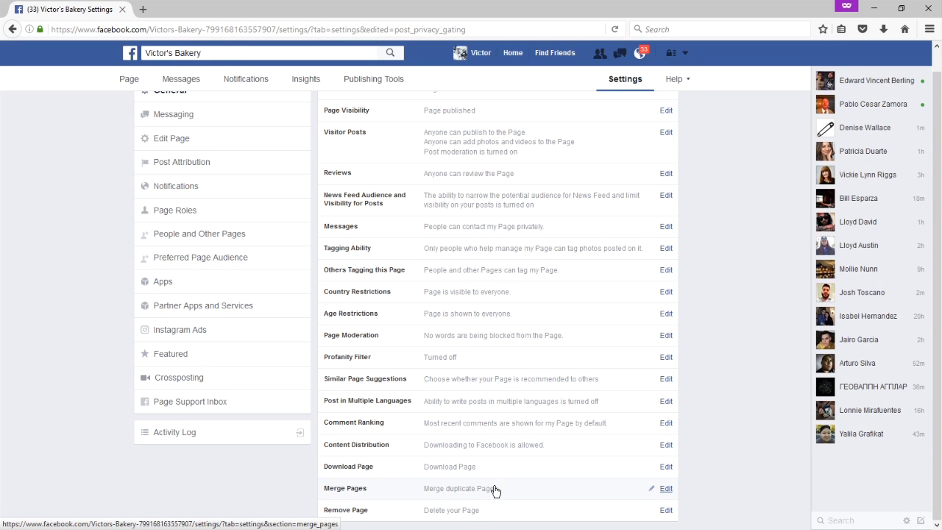
# Look over the General settings list, then switch to the Page's Messaging settings.
pyautogui.scroll(1, 543, 400)
pyautogui.scroll(-1, 545, 399)
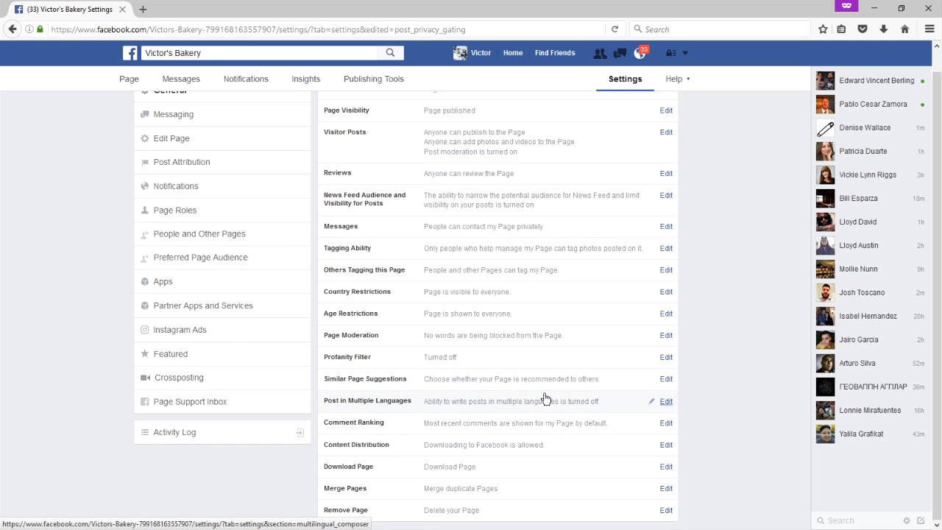
pyautogui.scroll(1, 543, 400)
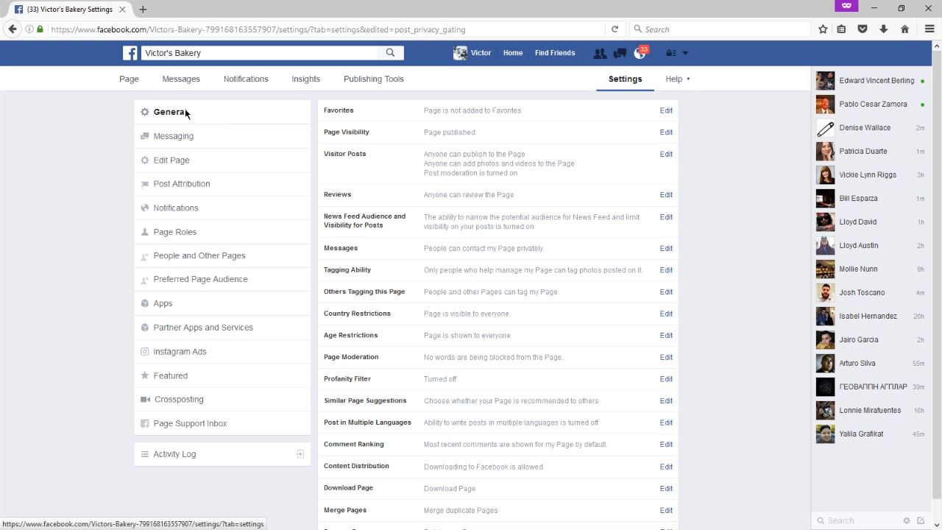
pyautogui.click(189, 137)
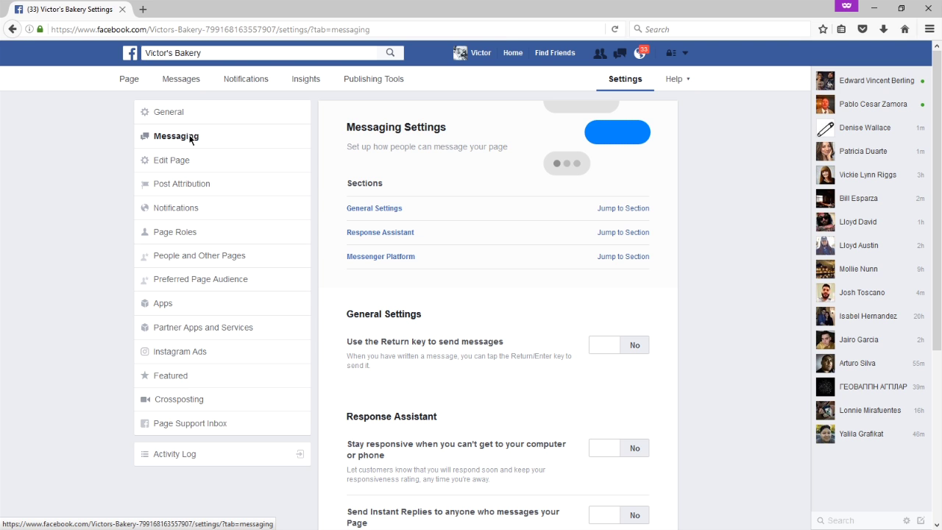
pyautogui.scroll(-3, 400, 257)
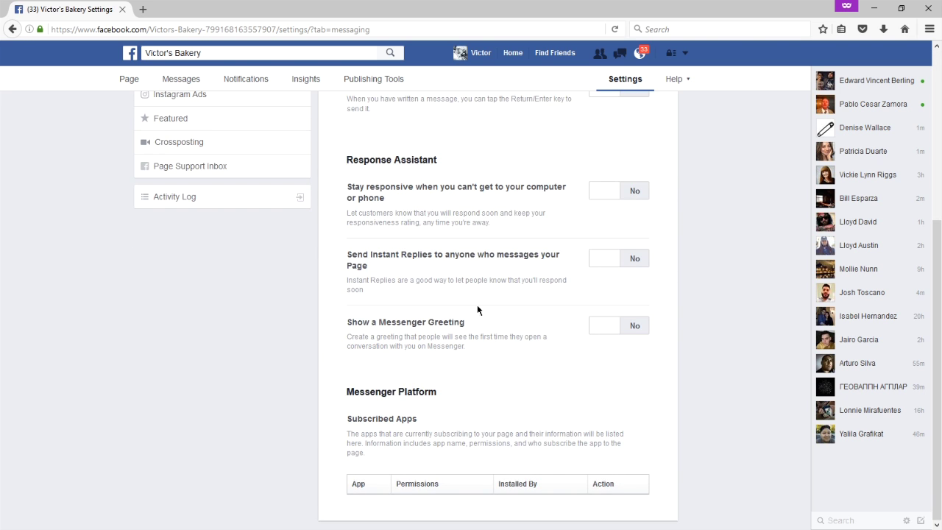
pyautogui.scroll(4, 477, 306)
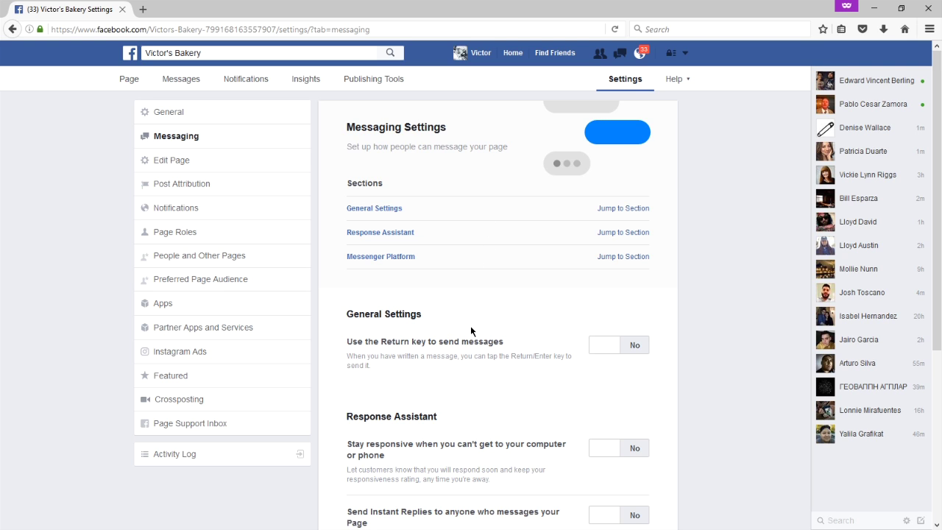
# In Edit Page, drag the Videos tab above Posts in the Page's tab order.
pyautogui.click(216, 165)
pyautogui.scroll(-1, 548, 179)
pyautogui.scroll(1, 548, 179)
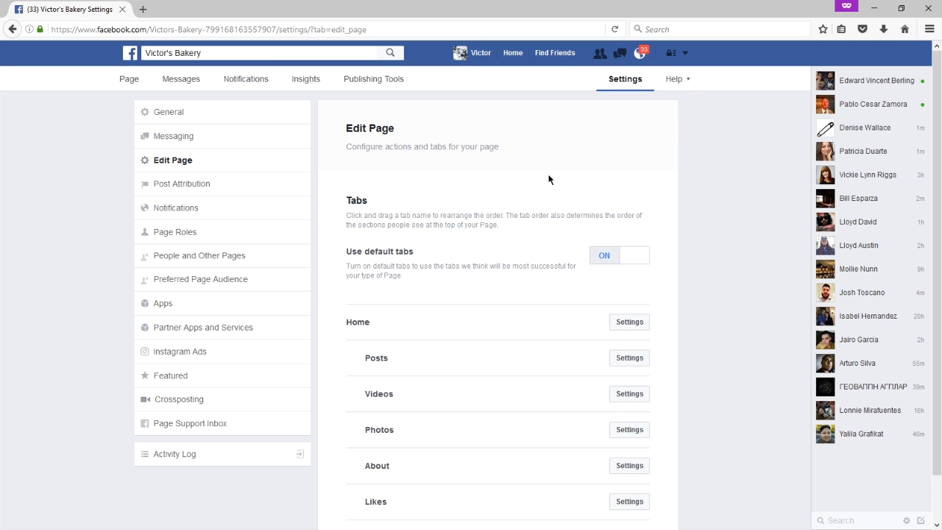
pyautogui.scroll(-1, 548, 178)
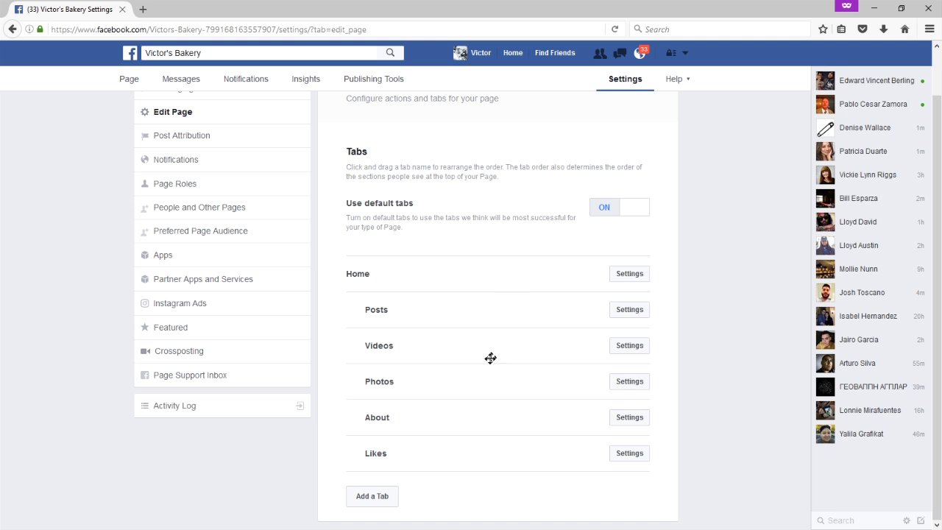
pyautogui.moveTo(473, 360); pyautogui.dragTo(458, 309)
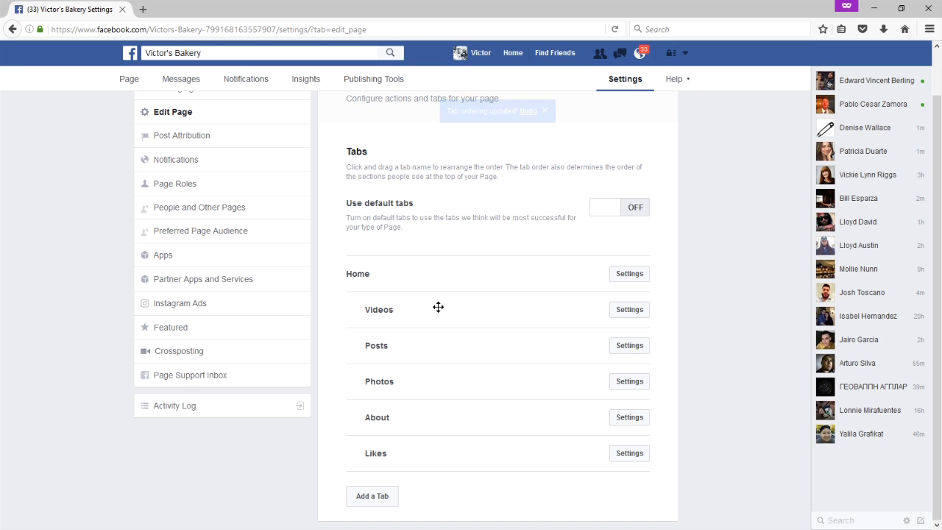
pyautogui.scroll(1, 438, 309)
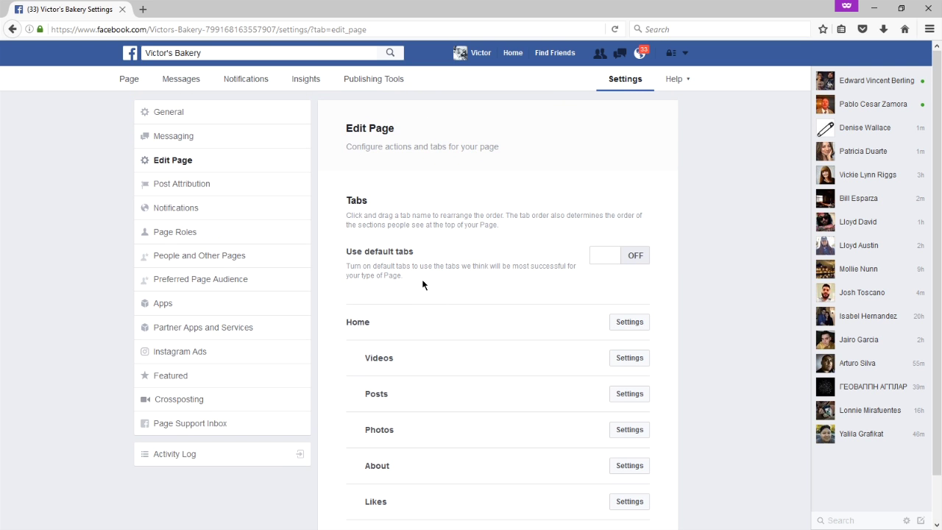
pyautogui.click(209, 193)
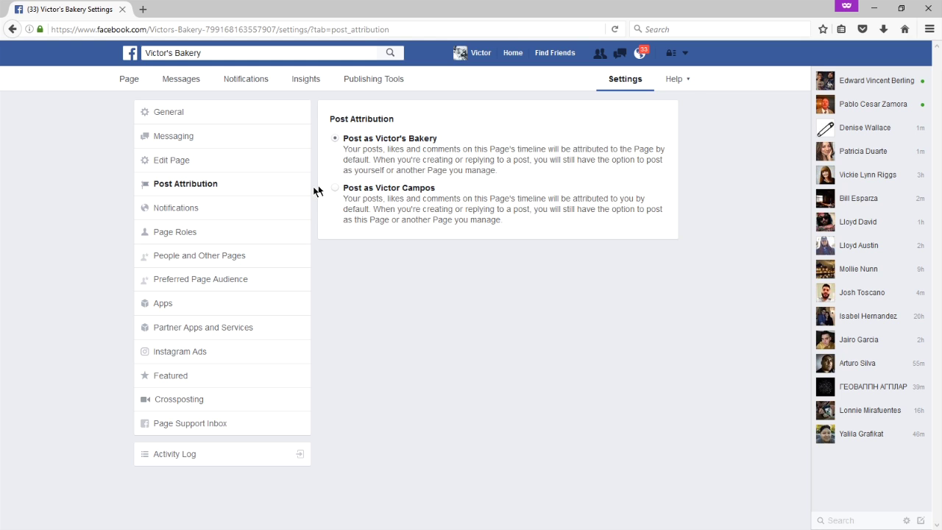
# In Notifications settings, set email notifications for Page activity to Off.
pyautogui.click(212, 208)
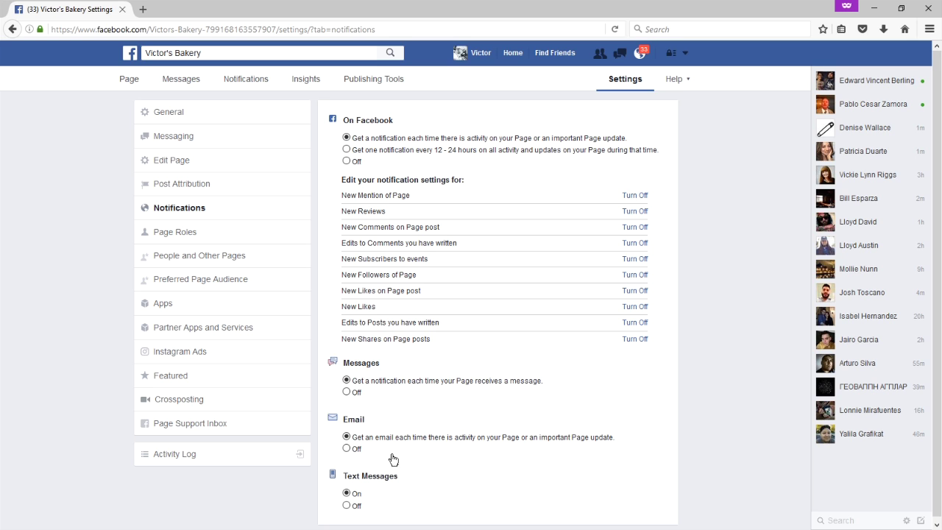
pyautogui.click(347, 448)
pyautogui.click(176, 232)
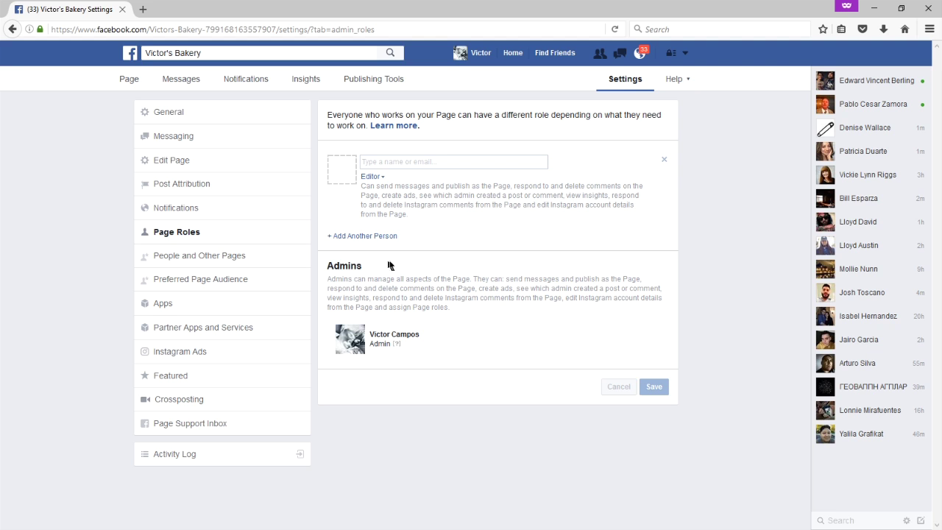
# Enter a person's name in Page Roles and choose the Admin role for them.
pyautogui.click(427, 164)
pyautogui.write('mark zuckerberg')
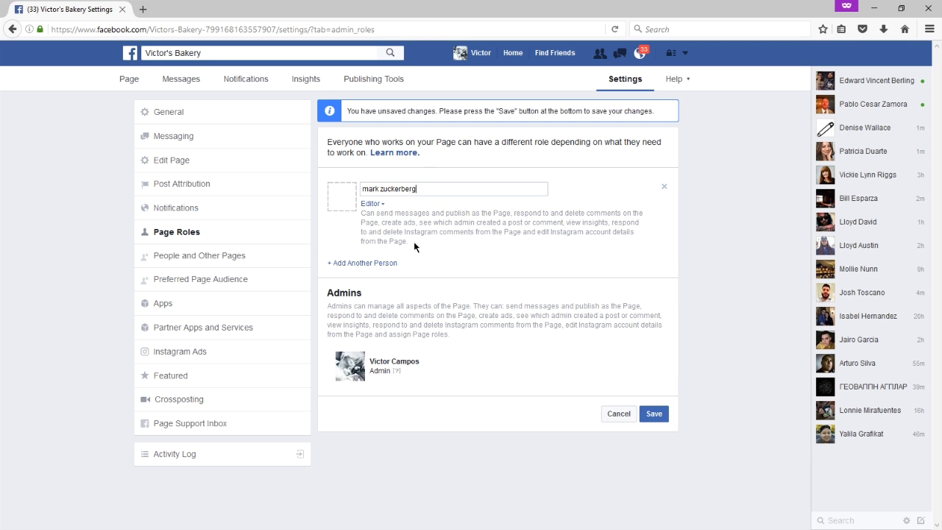
pyautogui.click(373, 204)
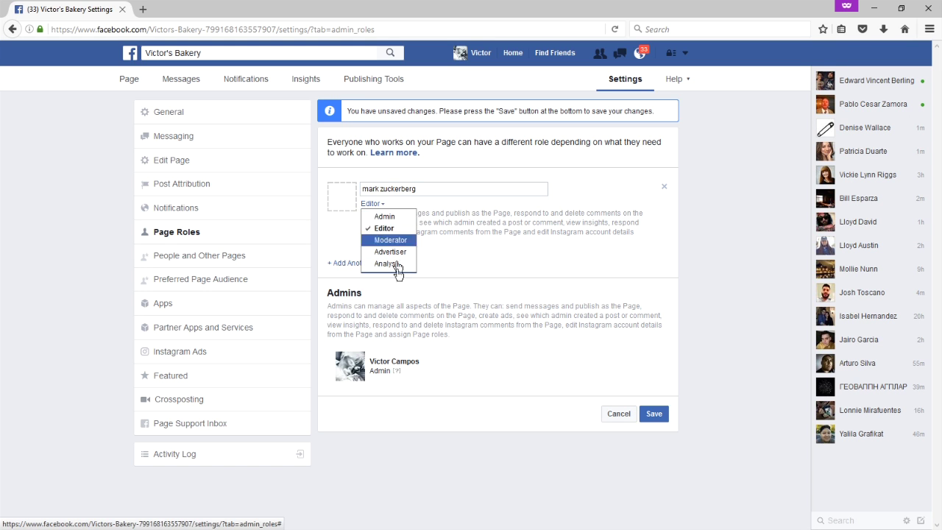
pyautogui.click(394, 218)
pyautogui.moveTo(437, 221); pyautogui.dragTo(531, 251)
pyautogui.click(527, 234)
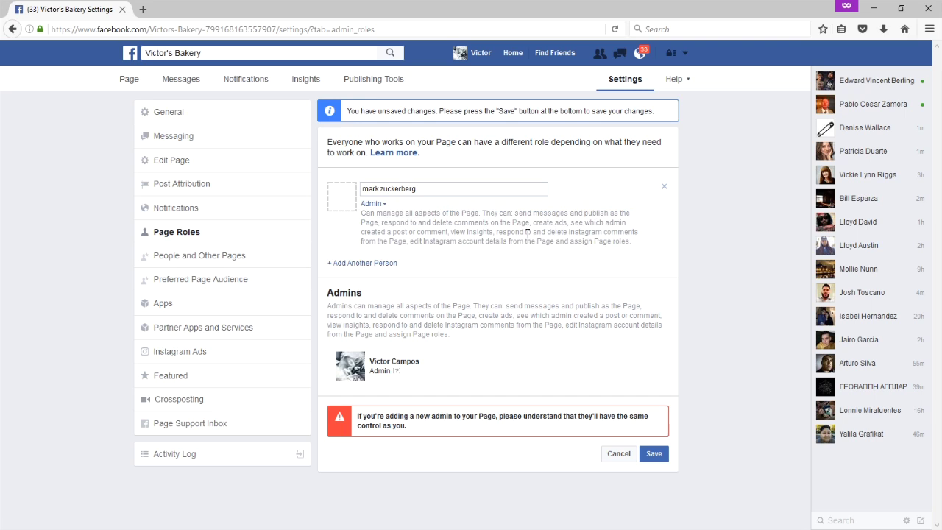
# Switch the new person's role back to Editor without saving, then go to People and Other Pages.
pyautogui.click(378, 206)
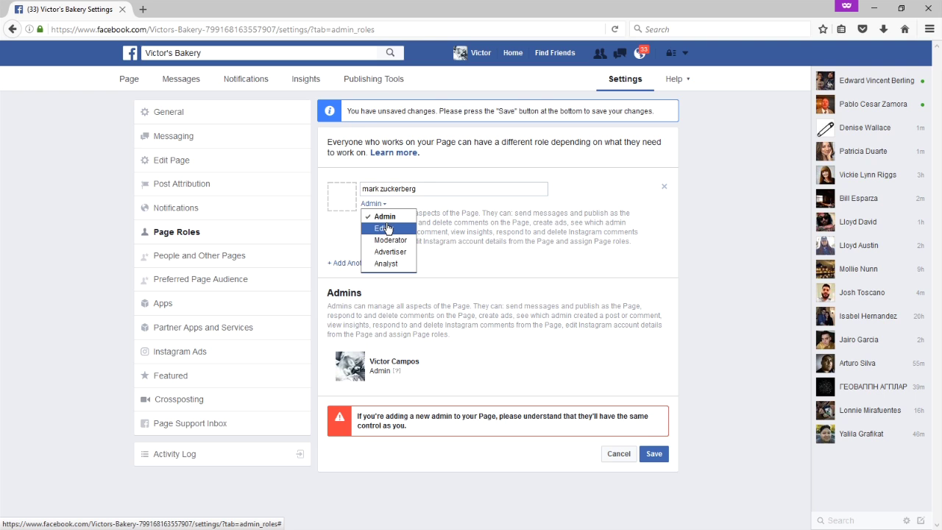
pyautogui.click(388, 229)
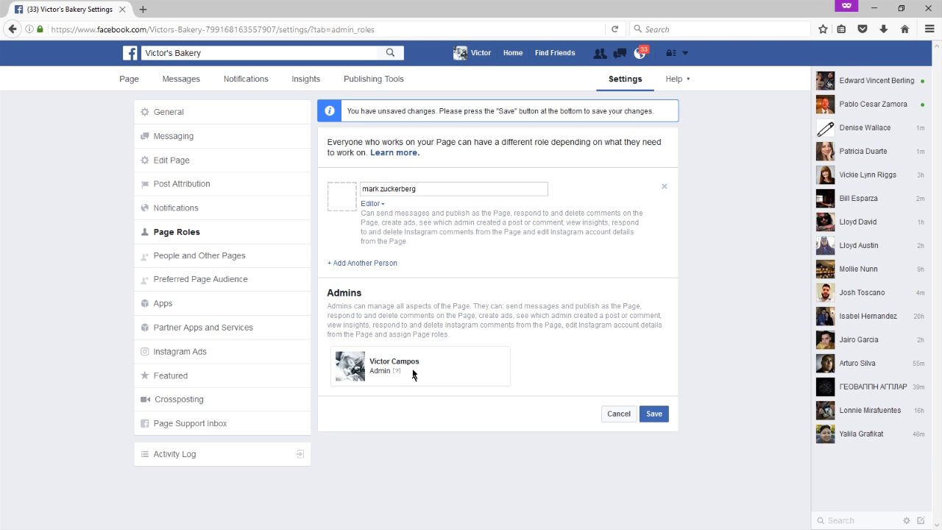
pyautogui.click(376, 209)
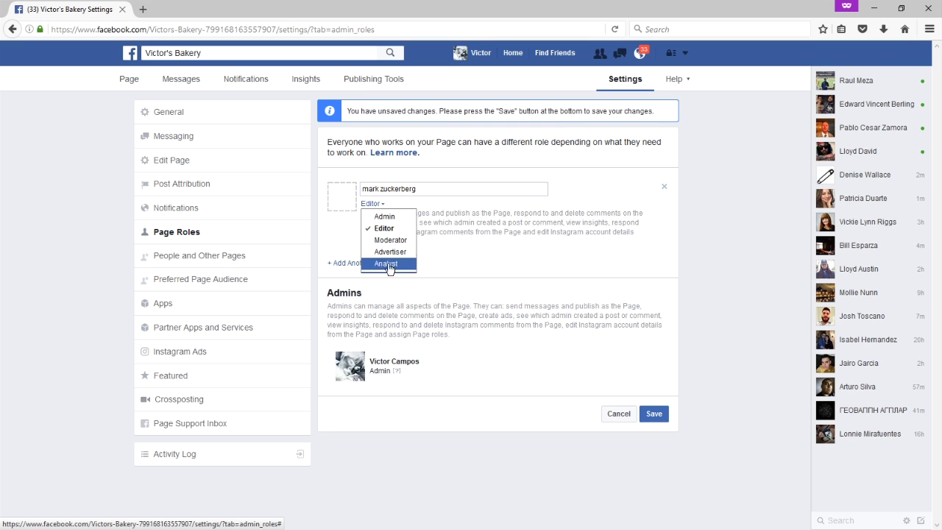
pyautogui.tripleClick(461, 218)
pyautogui.click(305, 258)
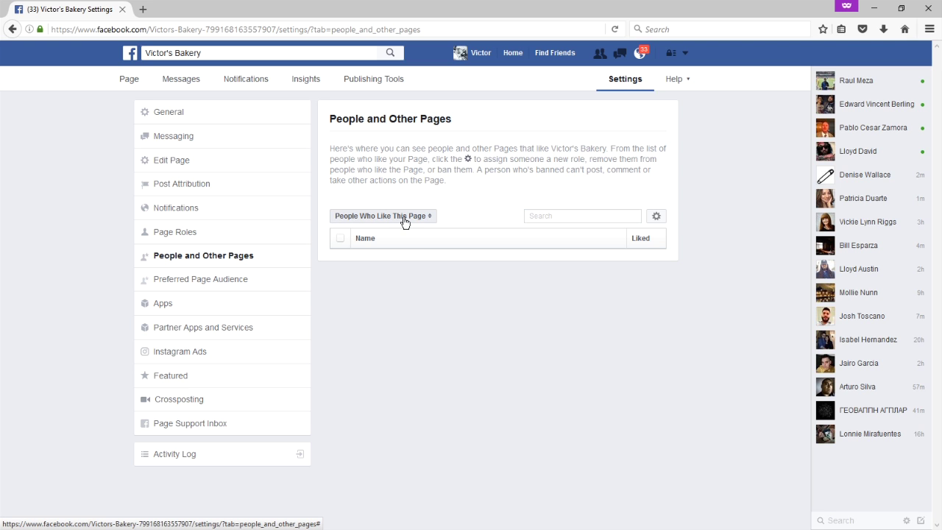
# View the Preferred Page Audience: Imperial Beach +25 mi, Baking/Food Network fans, ages 30–65+.
pyautogui.click(216, 282)
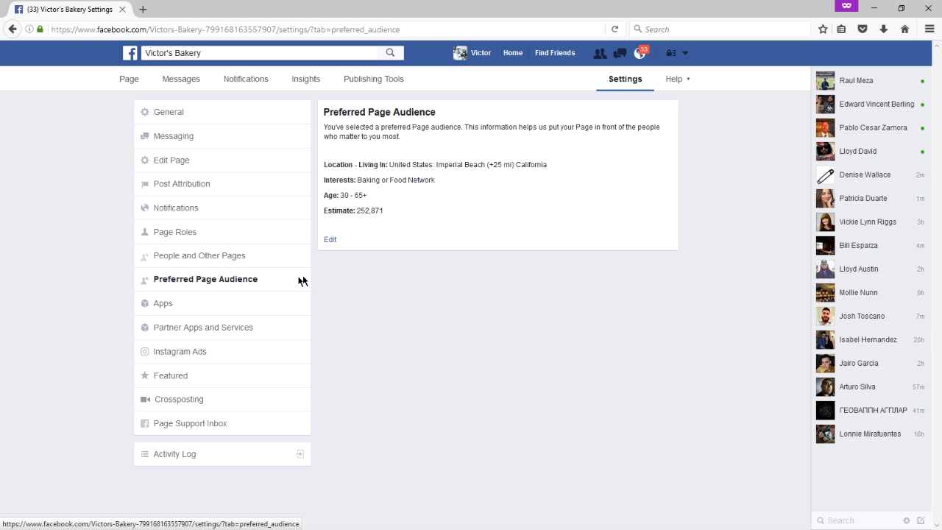
pyautogui.click(678, 80)
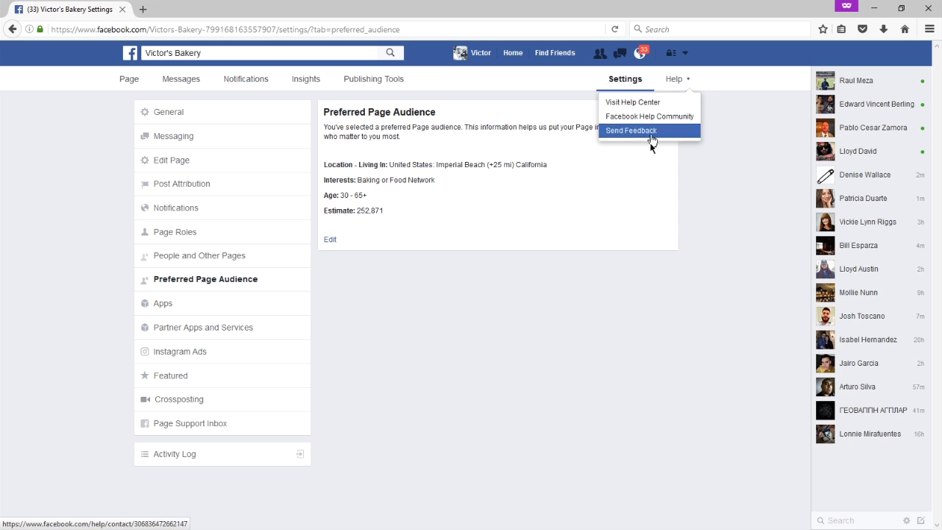
# Dismiss the Help menu and go to the Apps settings, where Notes is suggested.
pyautogui.click(595, 313)
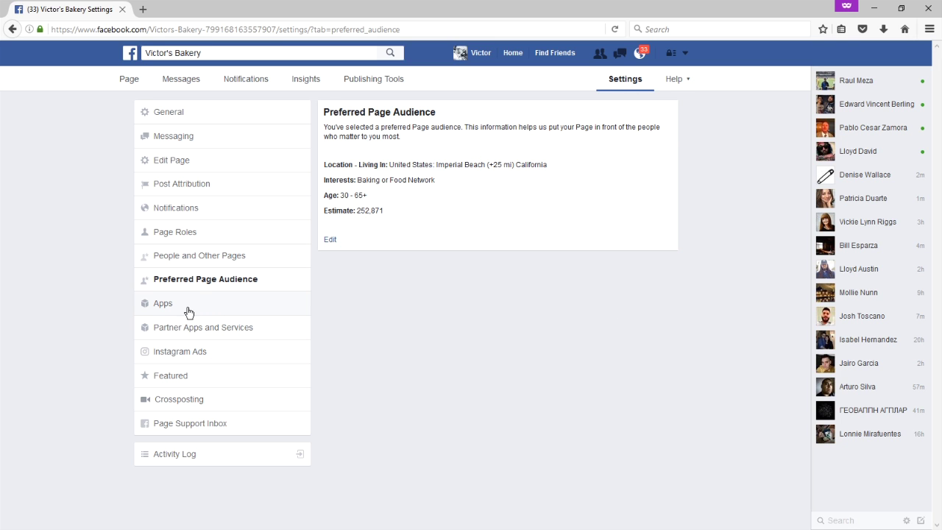
pyautogui.click(187, 309)
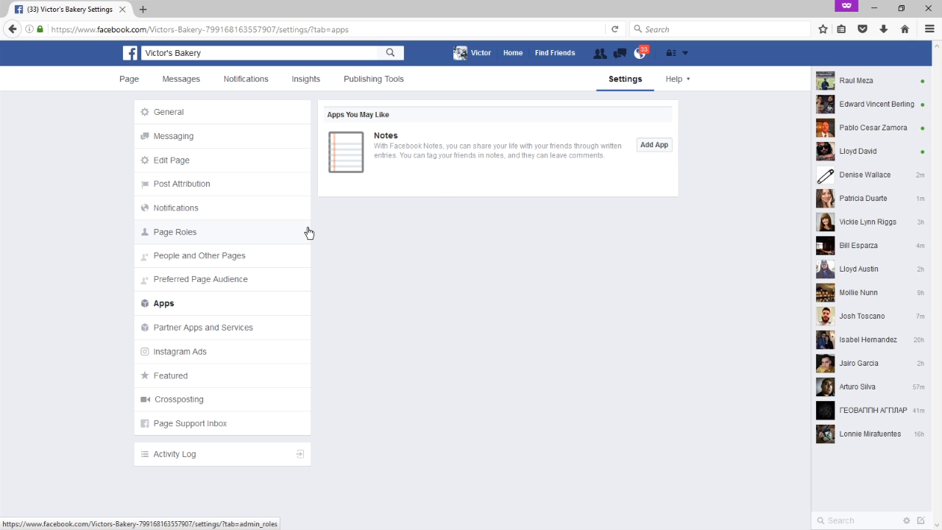
# Browse the Add Service list in the empty Partner Apps and Services settings, then close it.
pyautogui.click(212, 327)
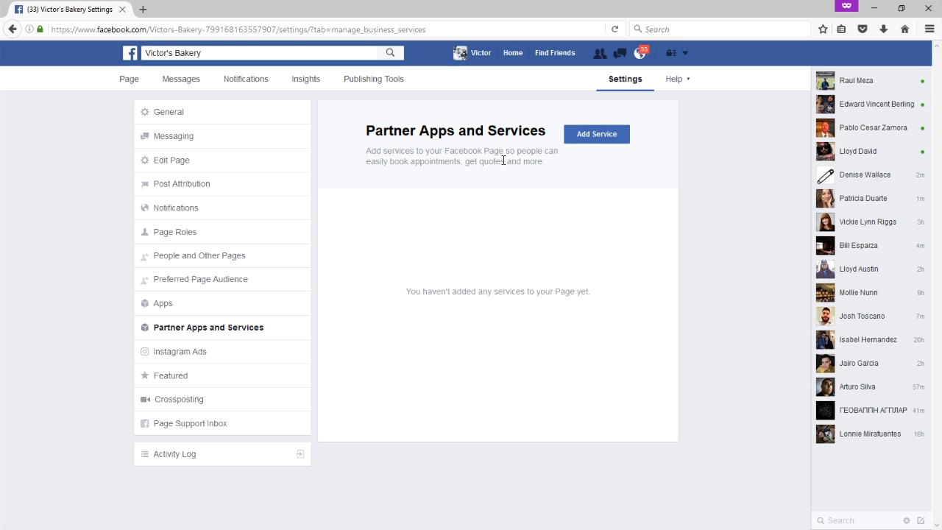
pyautogui.click(591, 137)
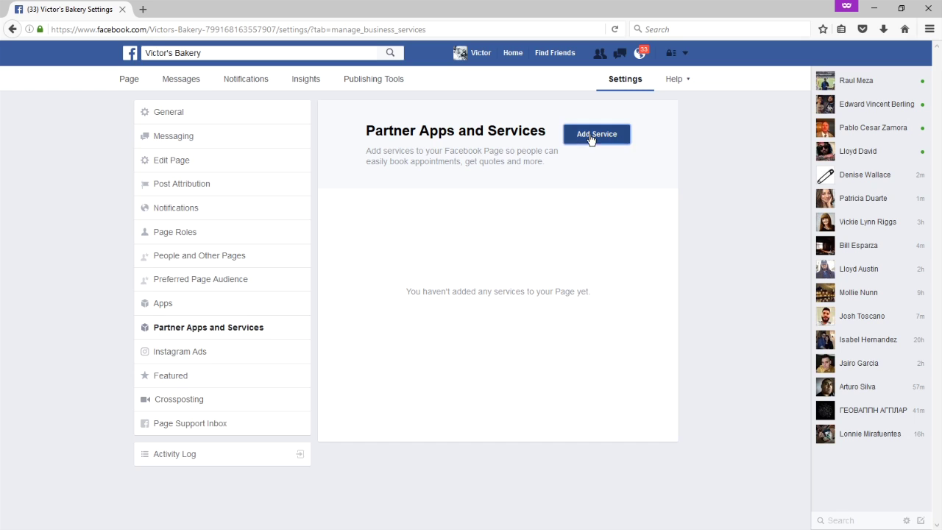
pyautogui.scroll(-1, 364, 208)
pyautogui.scroll(-5, 363, 207)
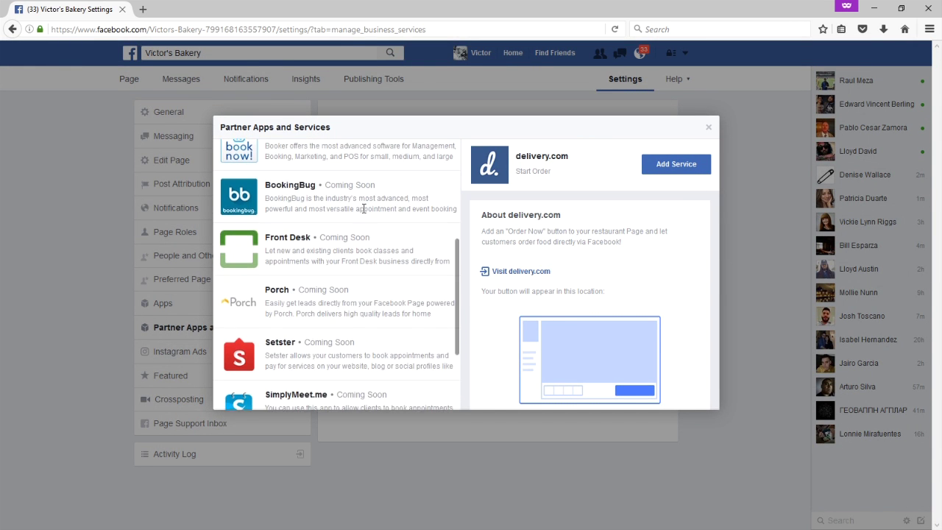
pyautogui.click(74, 242)
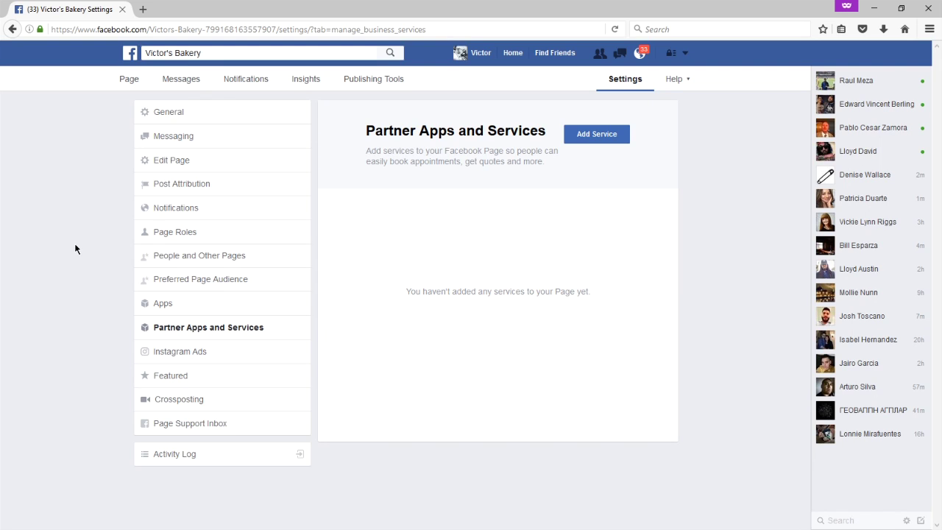
# Review the Instagram Ads settings, then go to the Featured settings for Likes and Page owners.
pyautogui.click(215, 352)
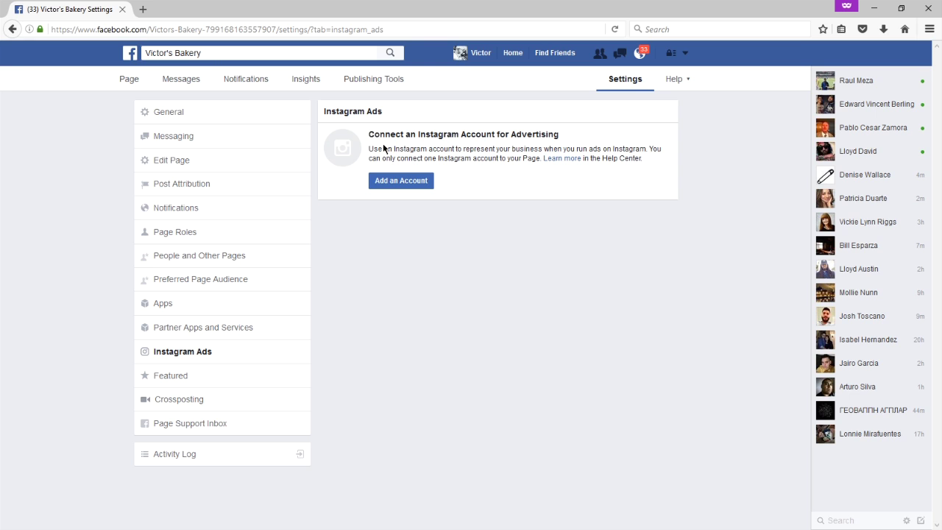
pyautogui.click(184, 380)
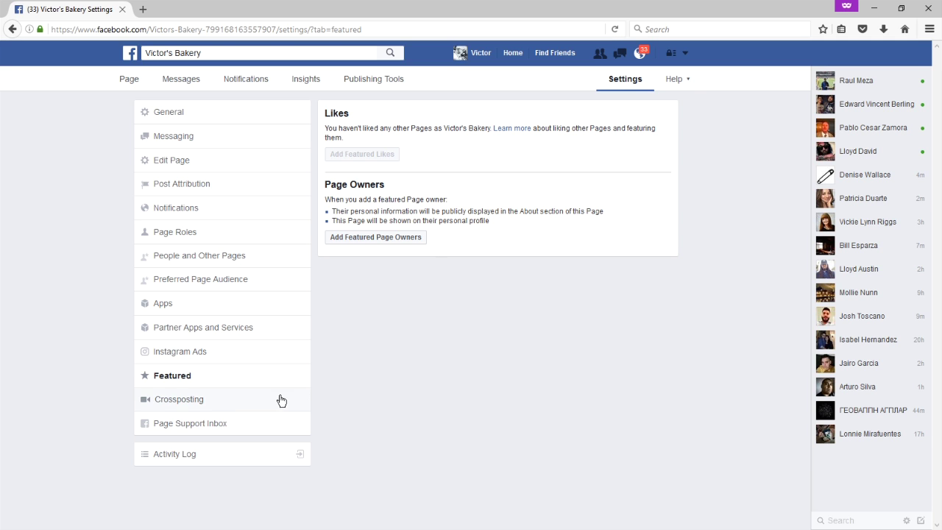
# View the Crossposting settings and highlight part of their description.
pyautogui.click(171, 400)
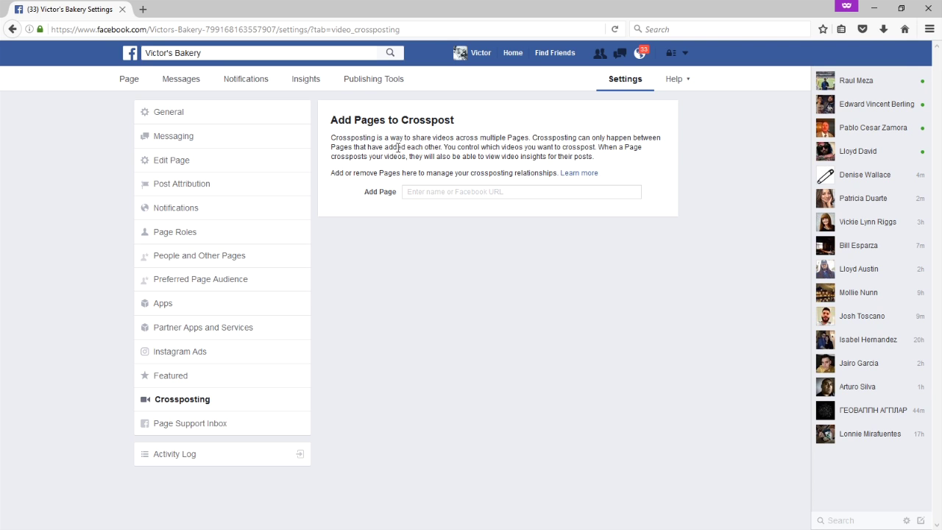
pyautogui.moveTo(392, 147); pyautogui.dragTo(409, 147)
# Pass through the empty Page Support Inbox to the Activity Log showing today's profile picture update.
pyautogui.click(438, 144)
pyautogui.click(193, 425)
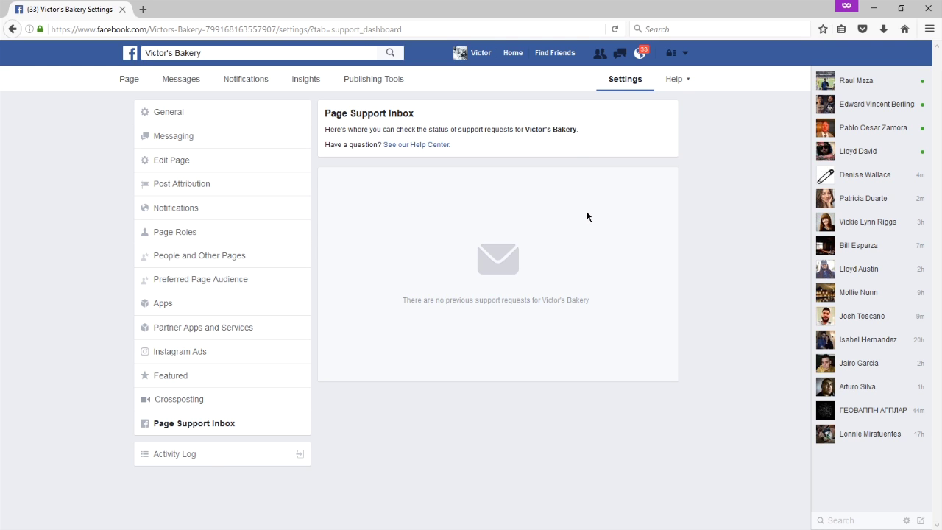
pyautogui.click(176, 457)
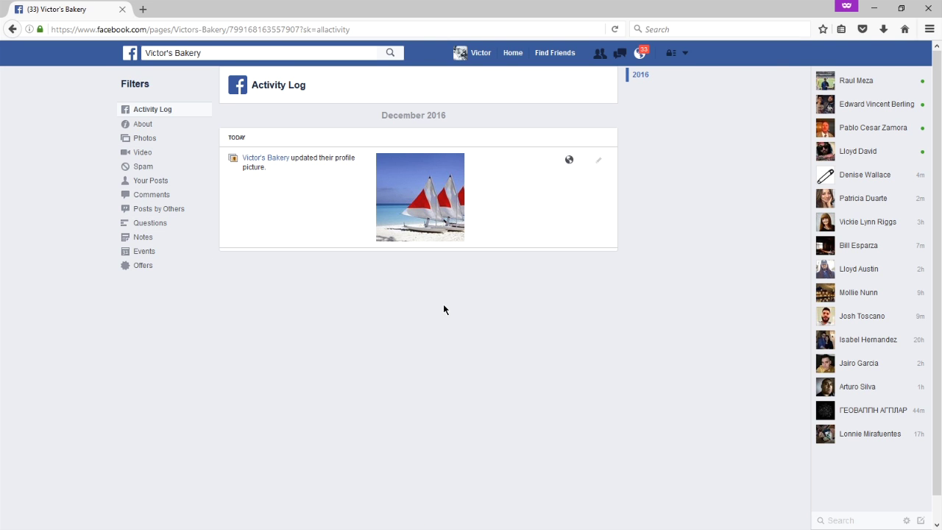
# Go back from the Activity Log to the Victor's Bakery Page home.
pyautogui.hotkey('alt', 'Left')
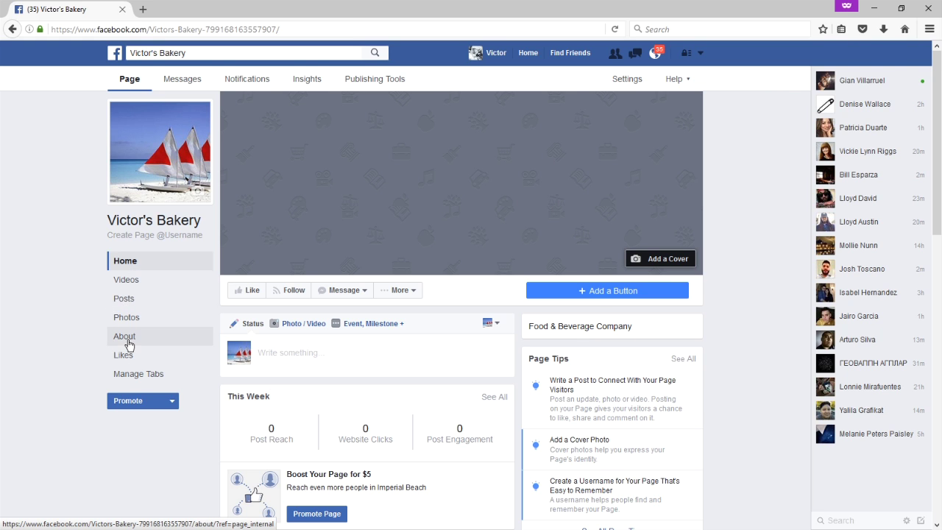
# Open About and review Page Info: category Food & Beverage Company, other fields still empty.
pyautogui.click(126, 337)
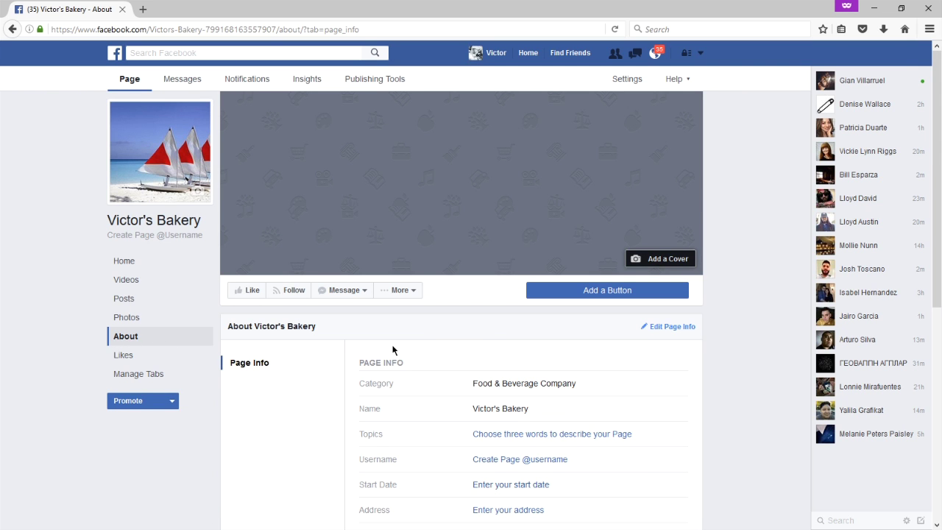
pyautogui.scroll(-1, 668, 361)
pyautogui.scroll(-2, 711, 337)
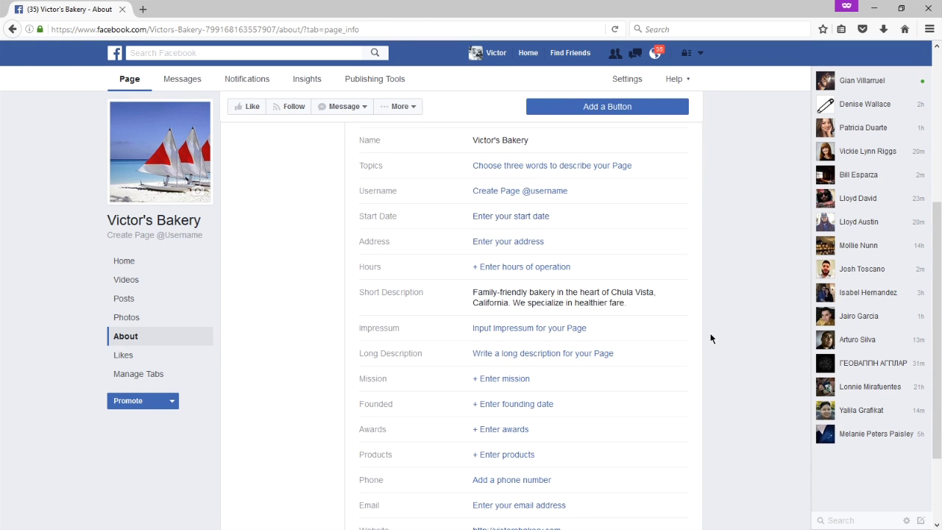
pyautogui.scroll(-1, 711, 338)
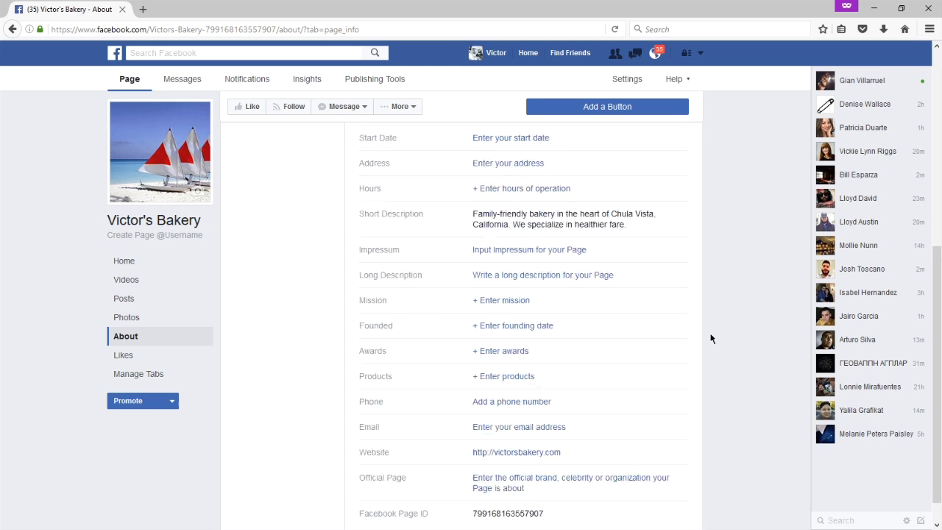
pyautogui.scroll(3, 711, 338)
pyautogui.scroll(-1, 711, 338)
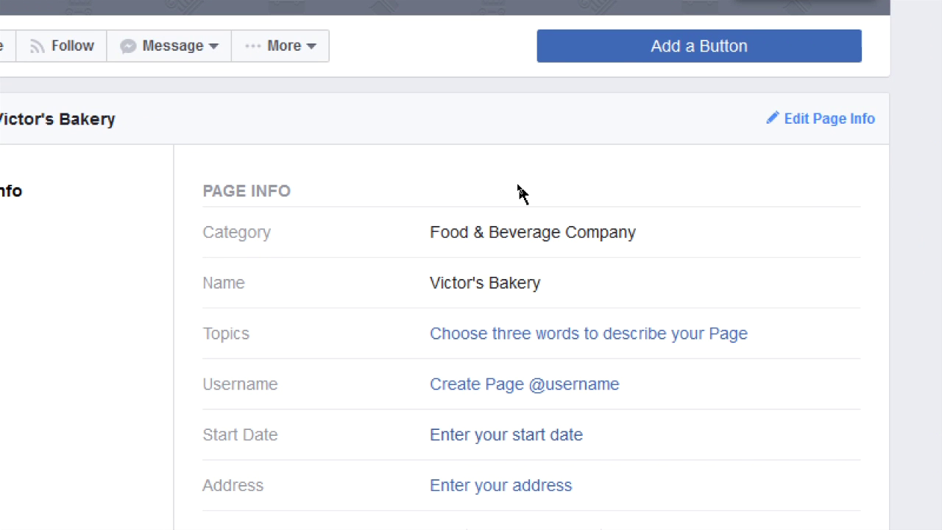
pyautogui.moveTo(540, 226)
# Edit the Page Topics to 'Baking' from the suggestions and save the change.
pyautogui.click(691, 335)
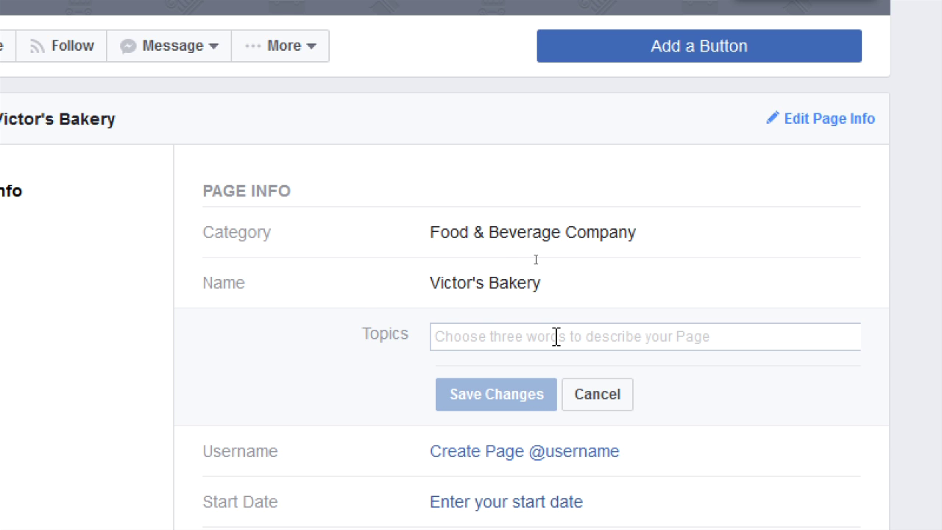
pyautogui.click(451, 331)
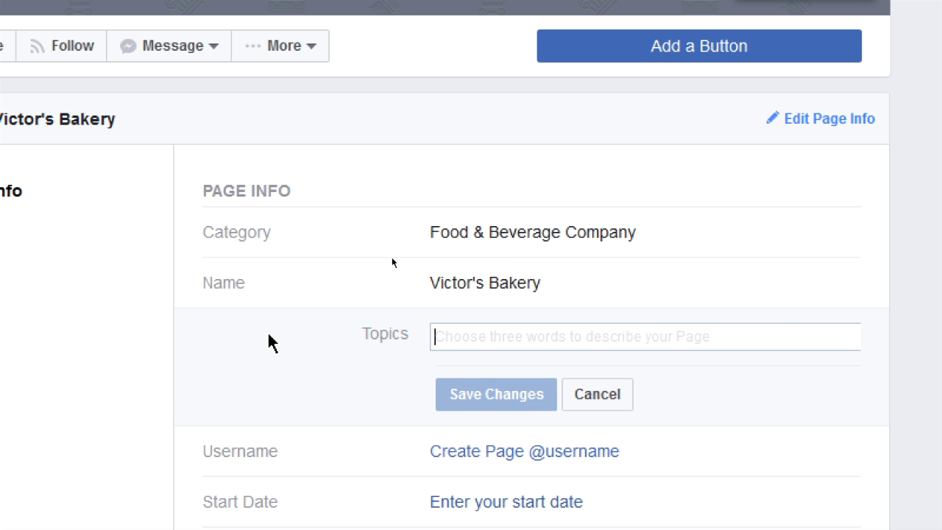
pyautogui.write('baking')
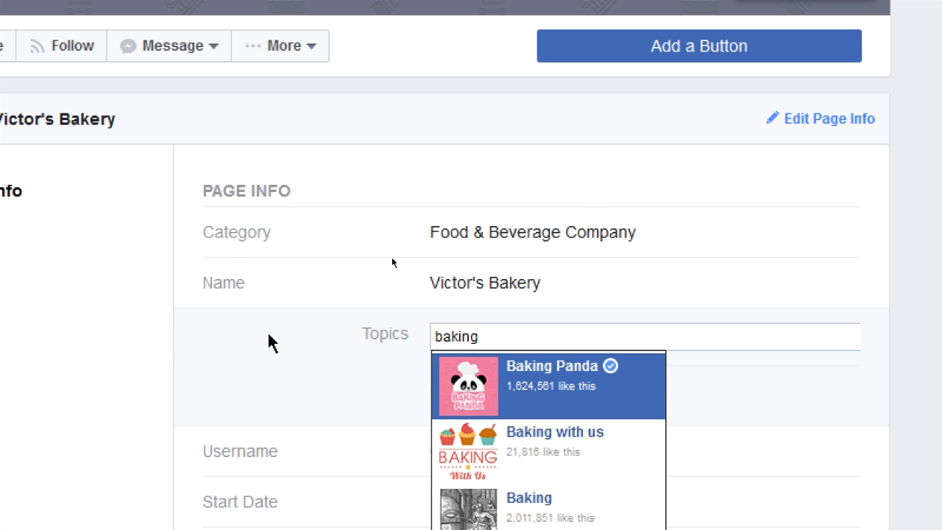
pyautogui.scroll(-2, 269, 342)
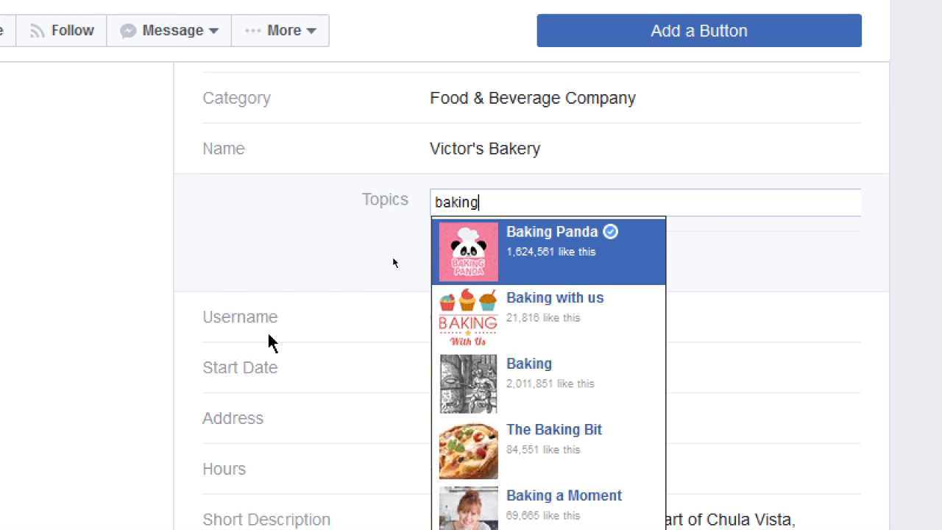
pyautogui.scroll(-2, 390, 256)
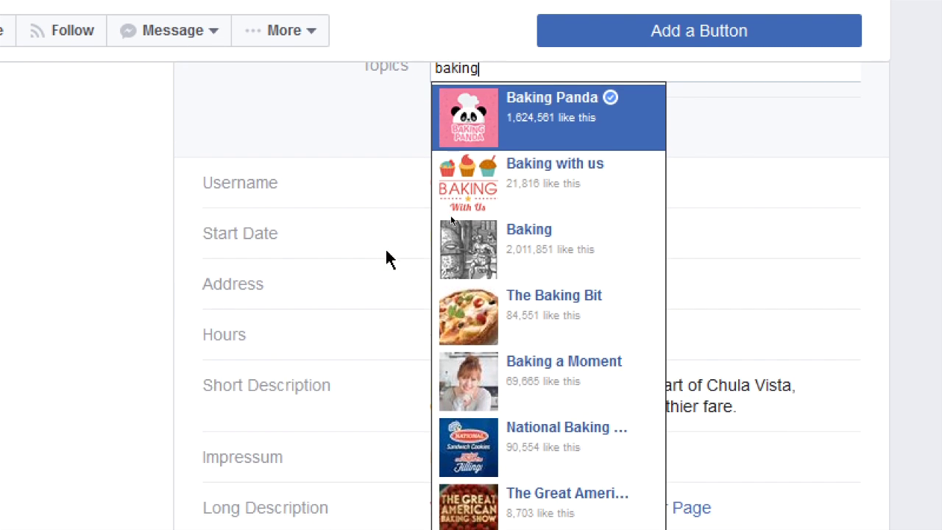
pyautogui.click(542, 250)
pyautogui.click(460, 131)
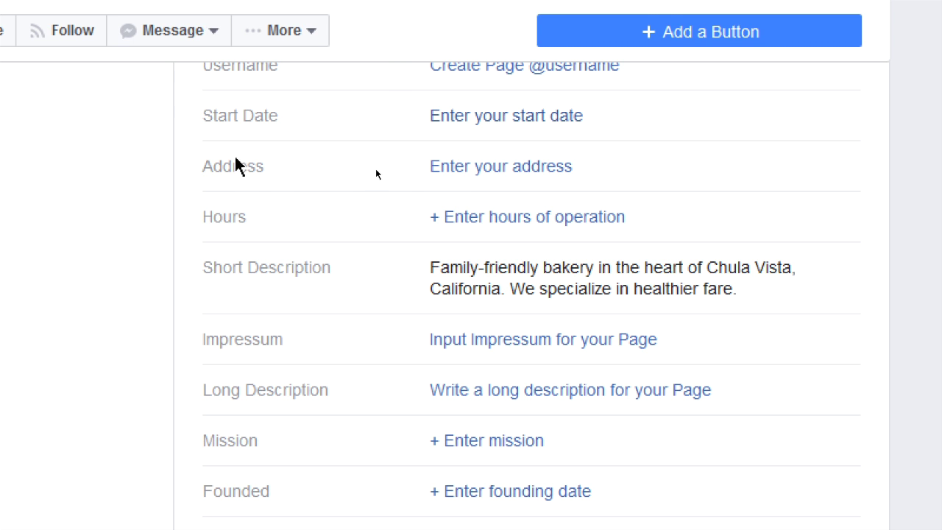
pyautogui.click(453, 174)
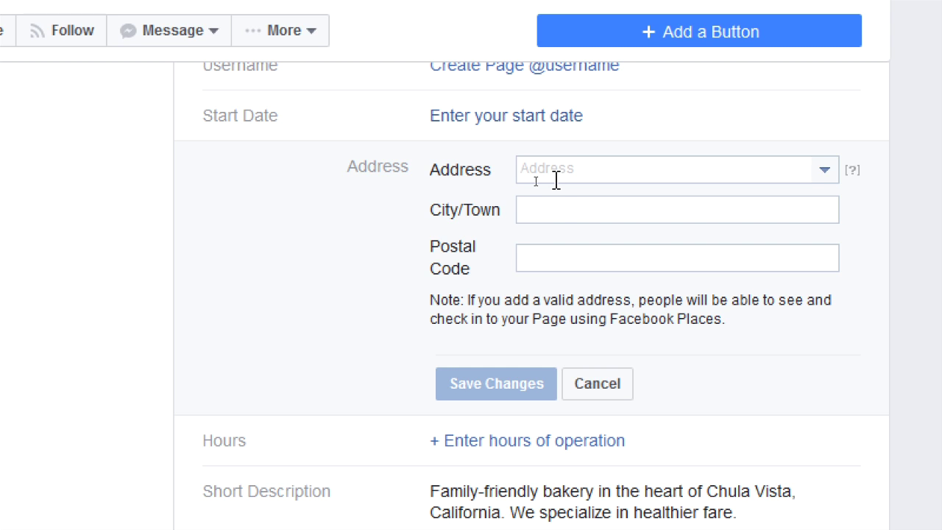
pyautogui.click(608, 382)
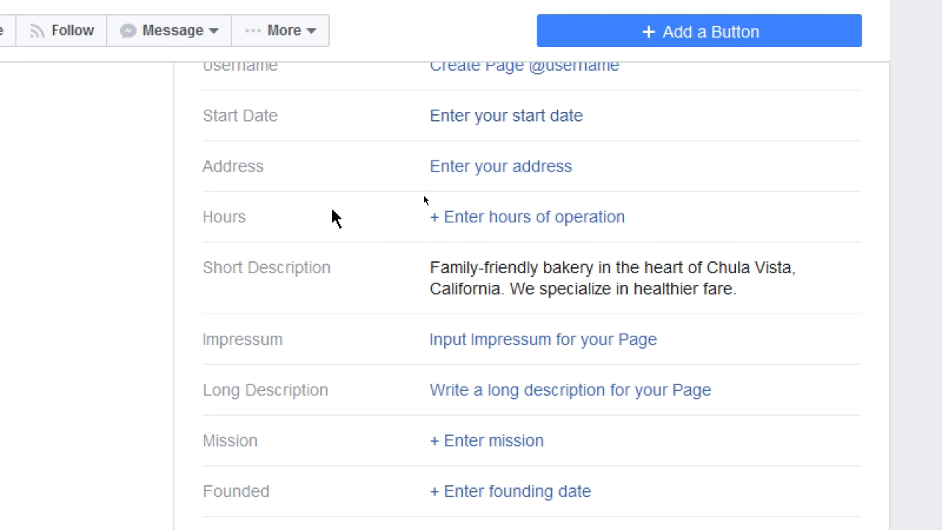
pyautogui.moveTo(499, 269); pyautogui.dragTo(666, 288)
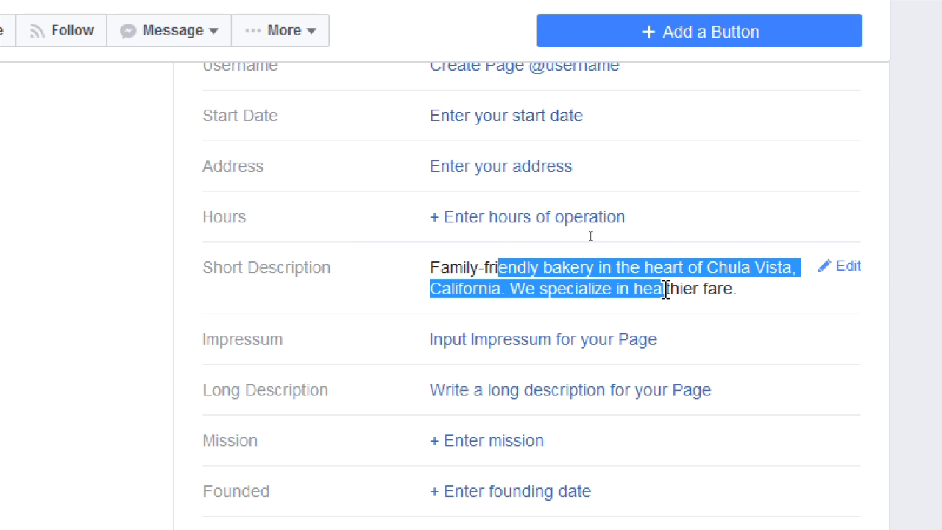
pyautogui.click(154, 269)
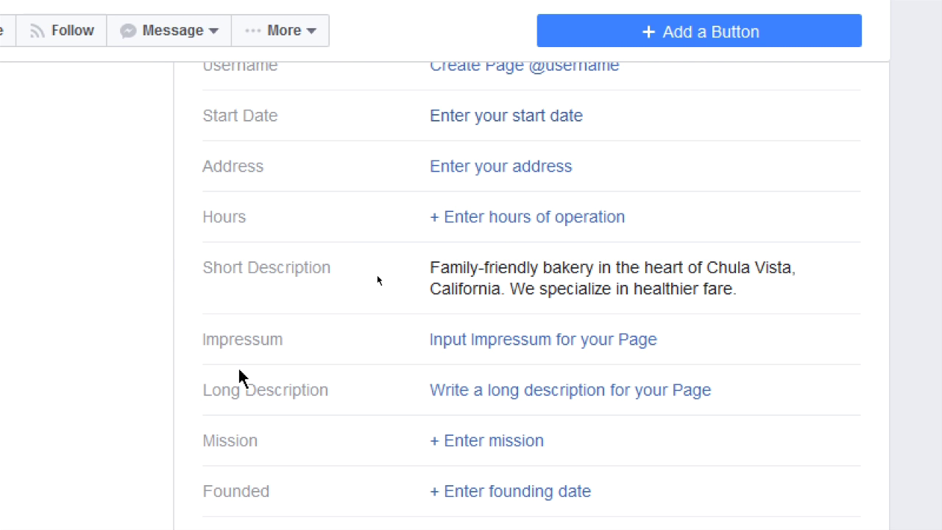
pyautogui.moveTo(245, 390); pyautogui.dragTo(292, 391)
pyautogui.click(381, 393)
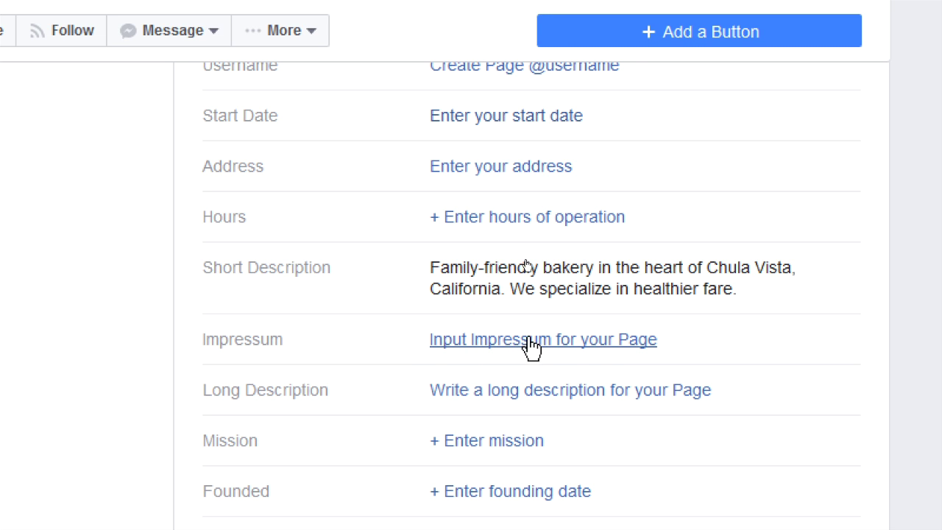
# Open the Impressum editor and close it without making changes.
pyautogui.click(622, 344)
pyautogui.scroll(-2, 787, 343)
pyautogui.moveTo(851, 284)
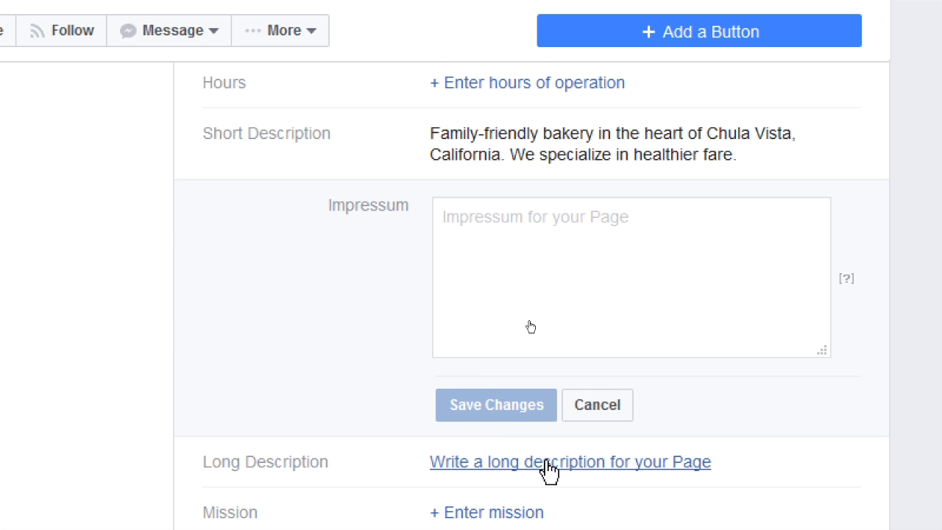
pyautogui.click(597, 405)
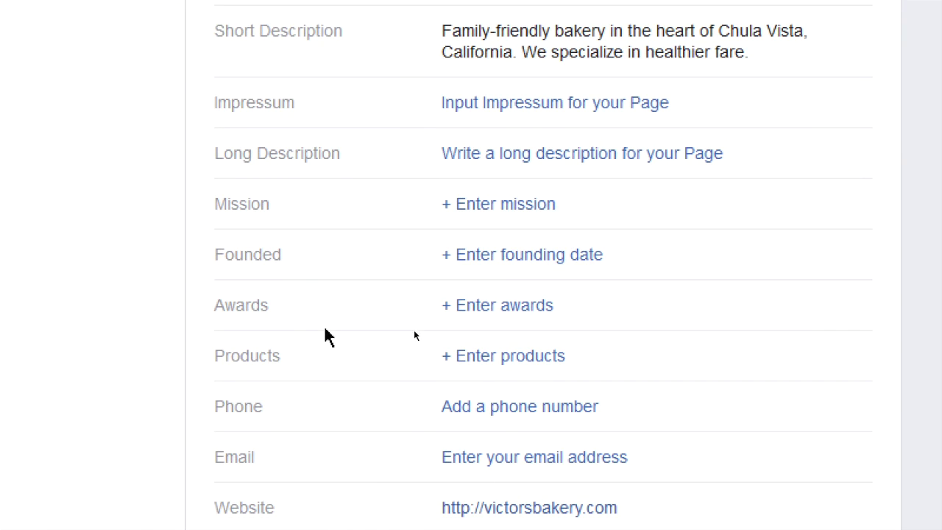
# Open the Products editor and abandon it unchanged.
pyautogui.click(488, 357)
pyautogui.scroll(-3, 486, 347)
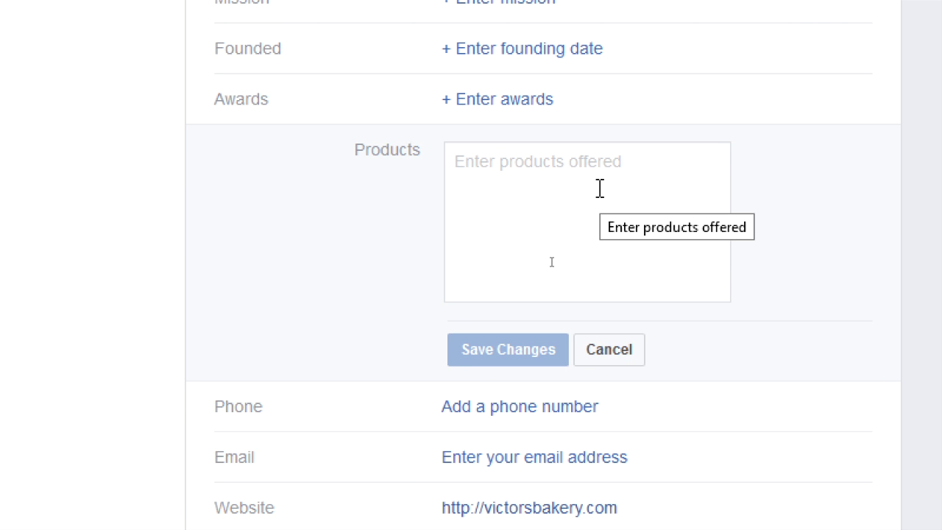
pyautogui.click(623, 348)
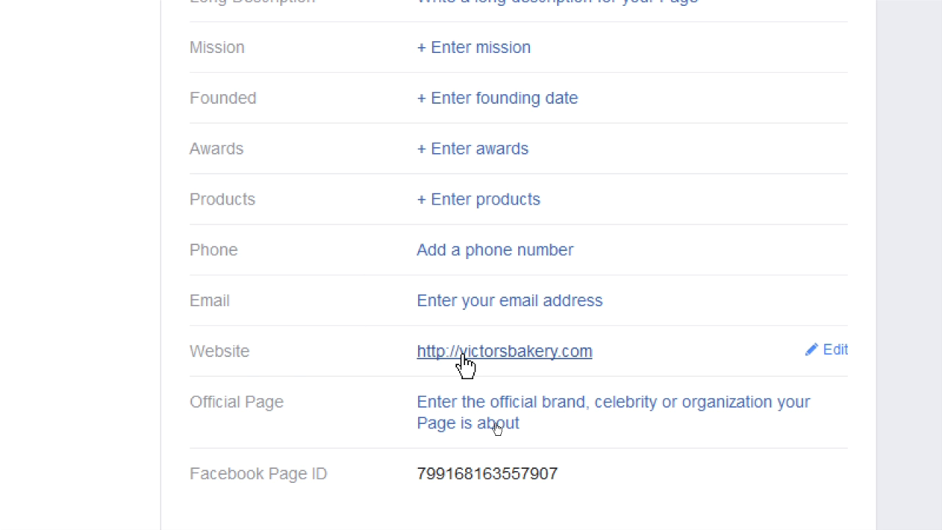
# Return to the Victor's Bakery Page home timeline.
pyautogui.scroll(-1, 463, 362)
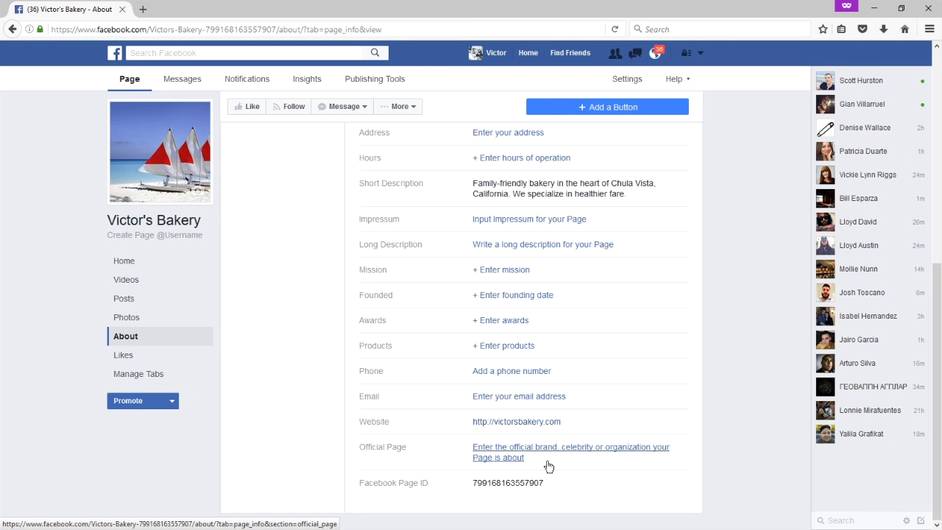
pyautogui.scroll(5, 271, 233)
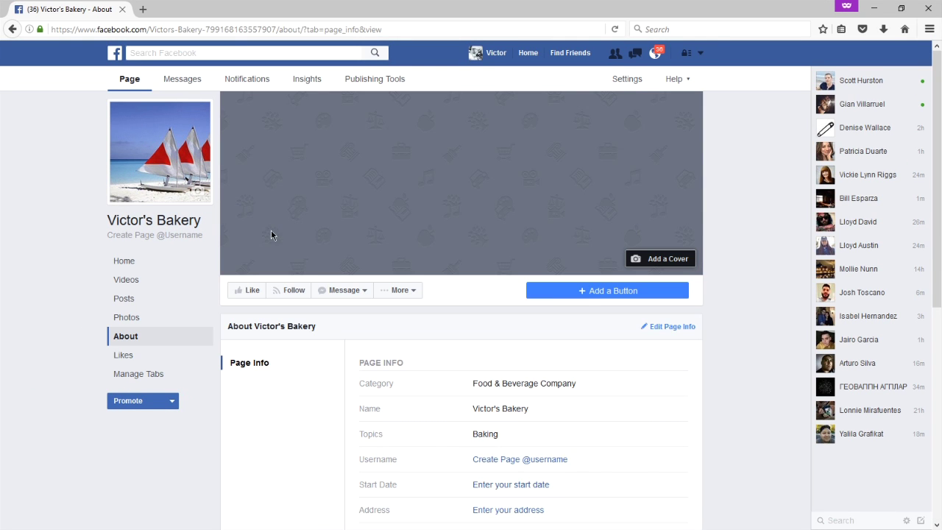
pyautogui.click(137, 262)
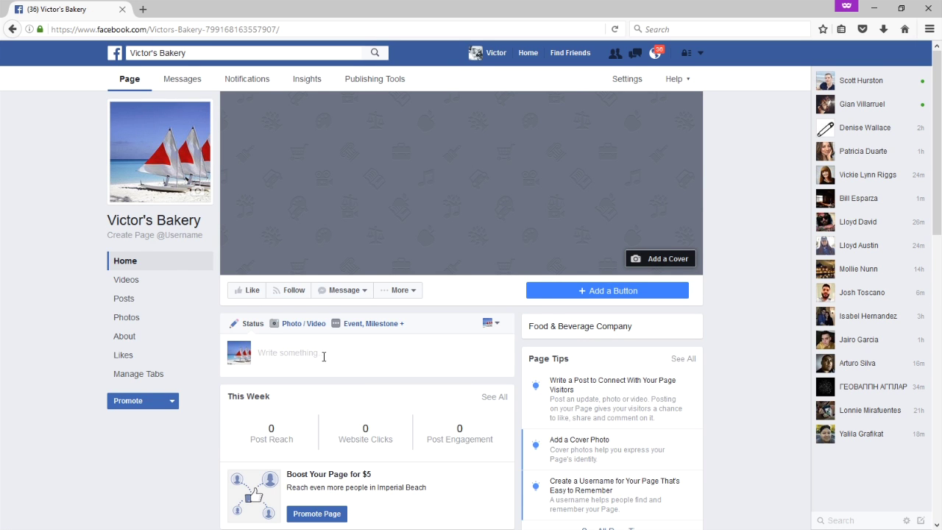
# Start a new Page post, type test text, and erase it.
pyautogui.click(272, 353)
pyautogui.write('kjkjl')
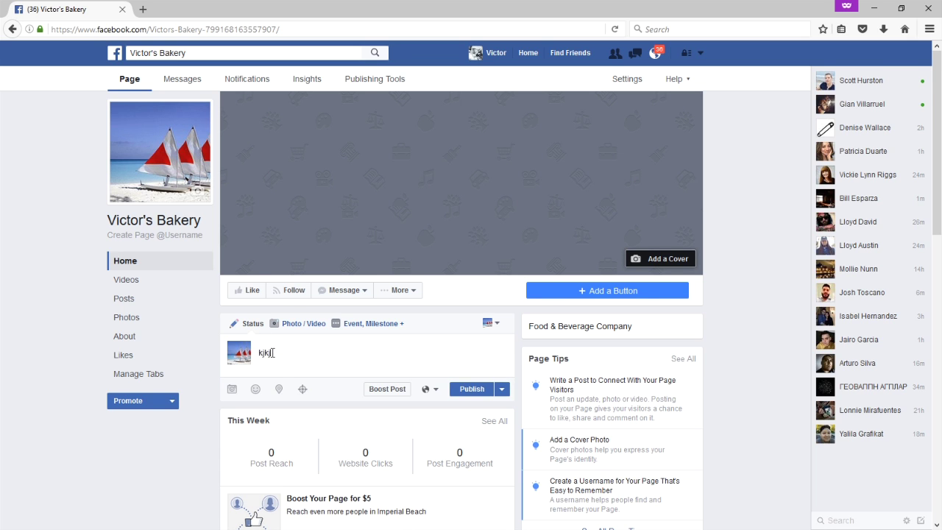
pyautogui.write('jlkj')
pyautogui.hotkey('ctrl', 'a')
pyautogui.press('BackSpace')
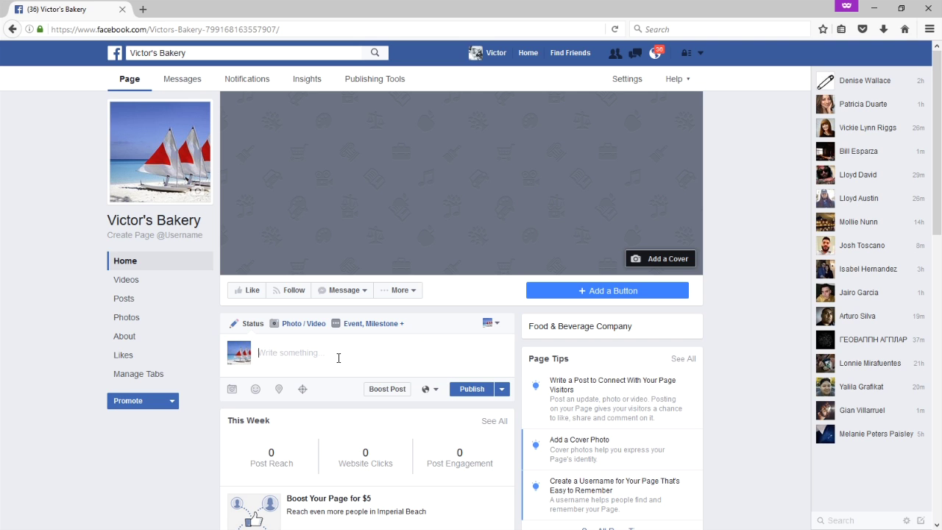
# Draft 'Check out our course online:' with the pasted course link, then show Photo/Video options.
pyautogui.write('Check out our course online:')
pyautogui.press('Return')
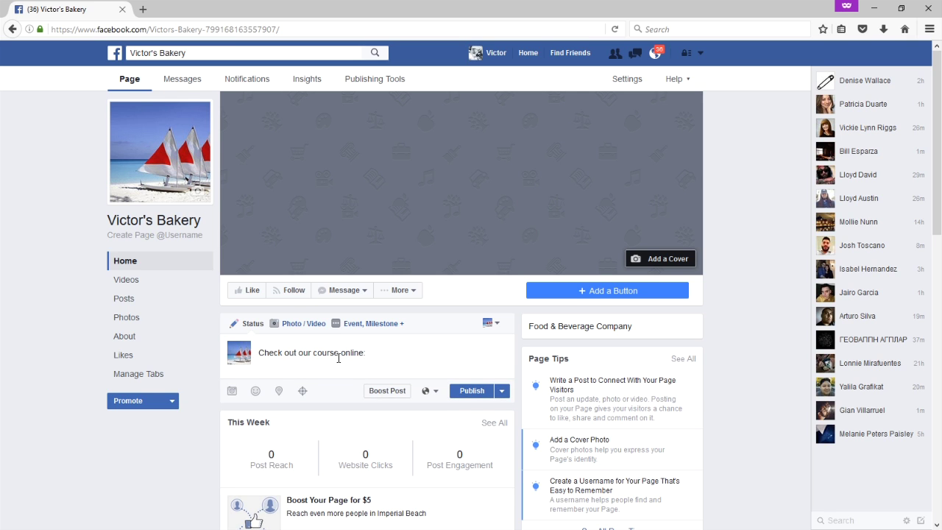
pyautogui.write('http://www.vmcink.net/search-engine-optimization-course-online/')
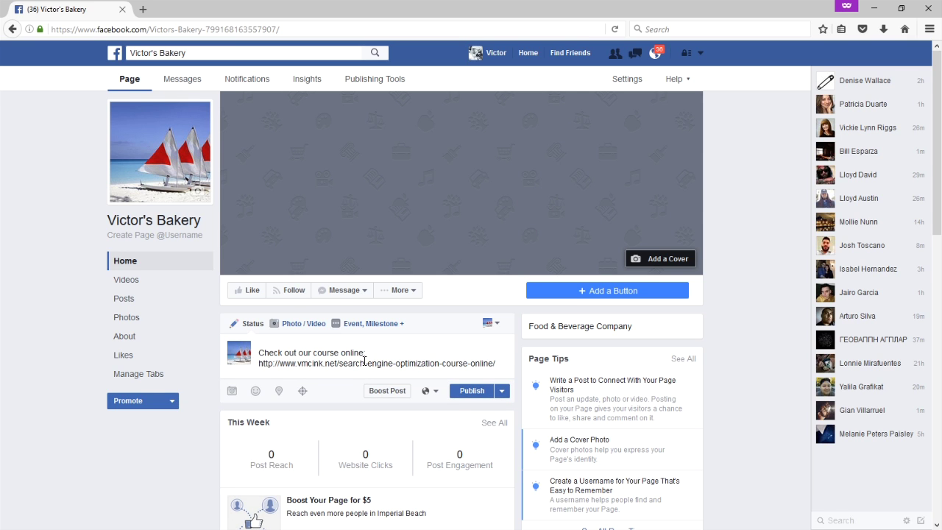
pyautogui.scroll(-1, 232, 372)
pyautogui.scroll(-1, 232, 371)
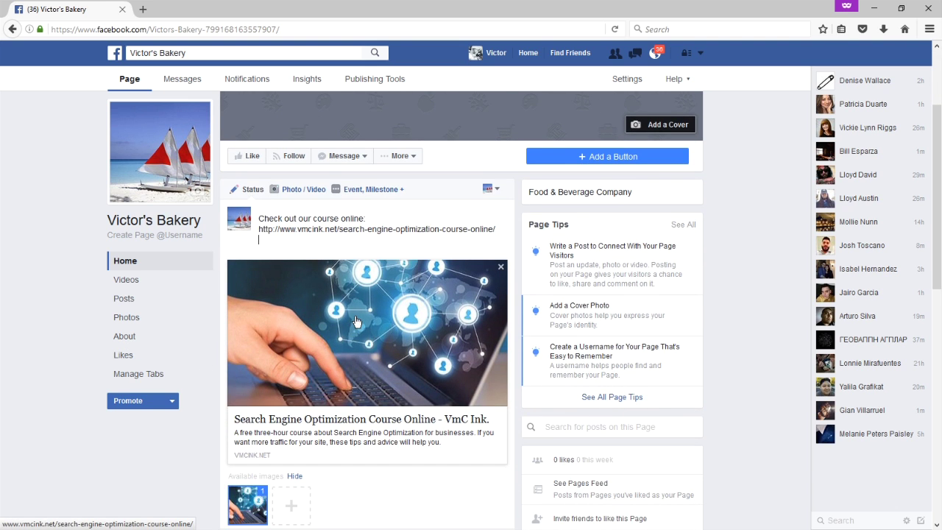
pyautogui.click(374, 434)
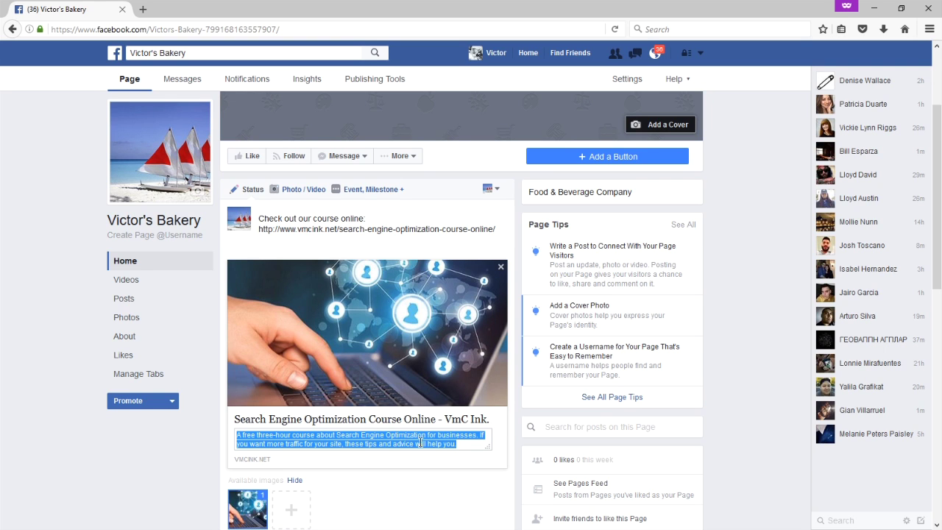
pyautogui.click(457, 444)
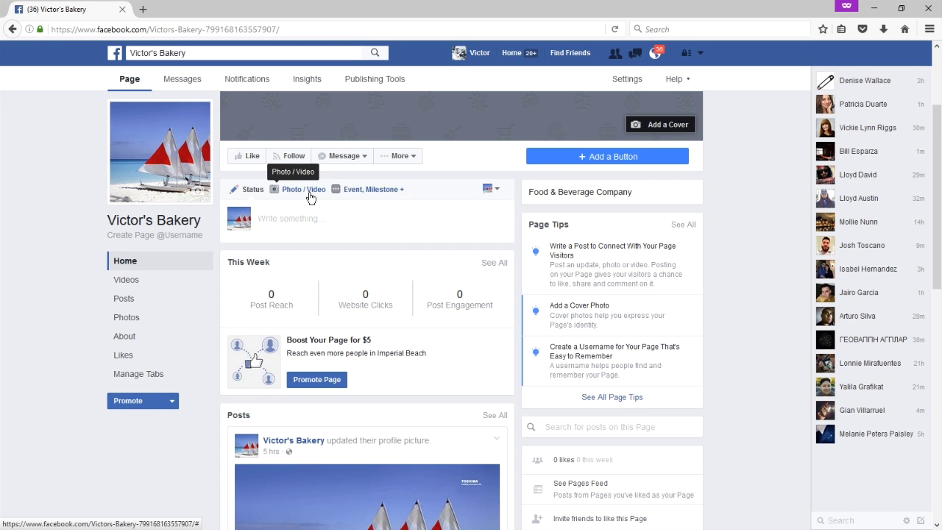
pyautogui.click(309, 194)
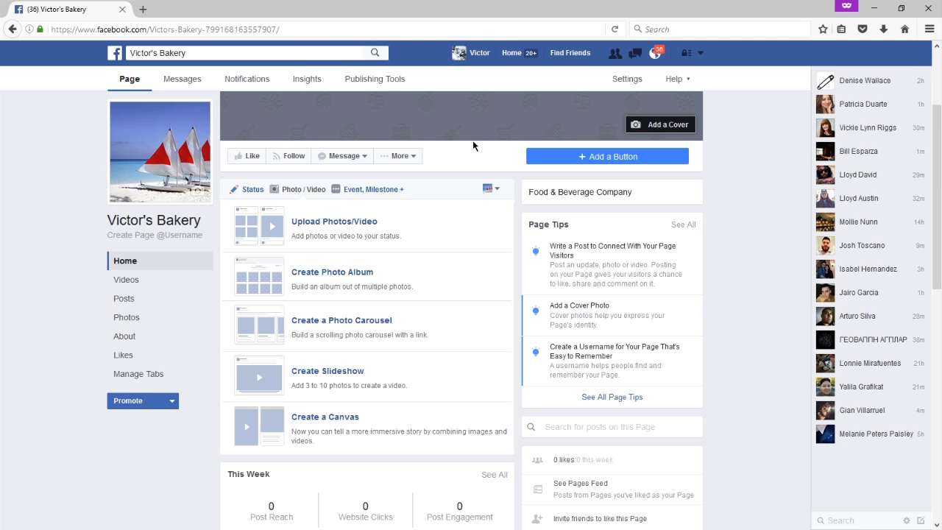
# Search 'panera' and open the Panera Bread page at 2015 Birch Rd, Chula Vista.
pyautogui.click(202, 52)
pyautogui.moveTo(185, 53); pyautogui.dragTo(126, 52)
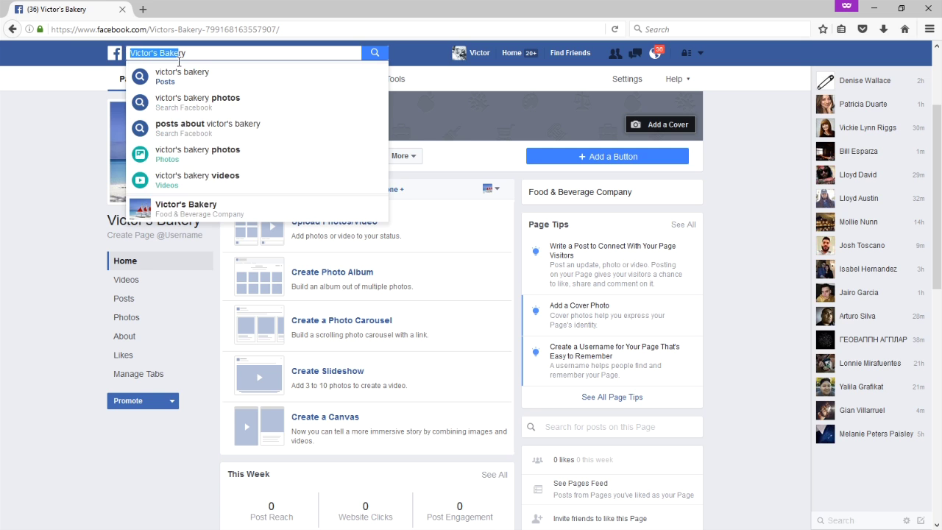
pyautogui.write('panera')
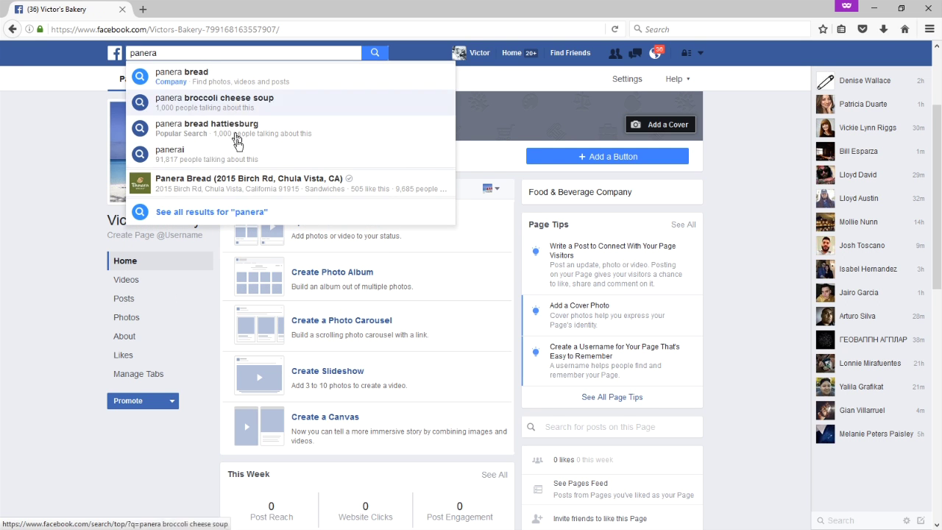
pyautogui.click(244, 182)
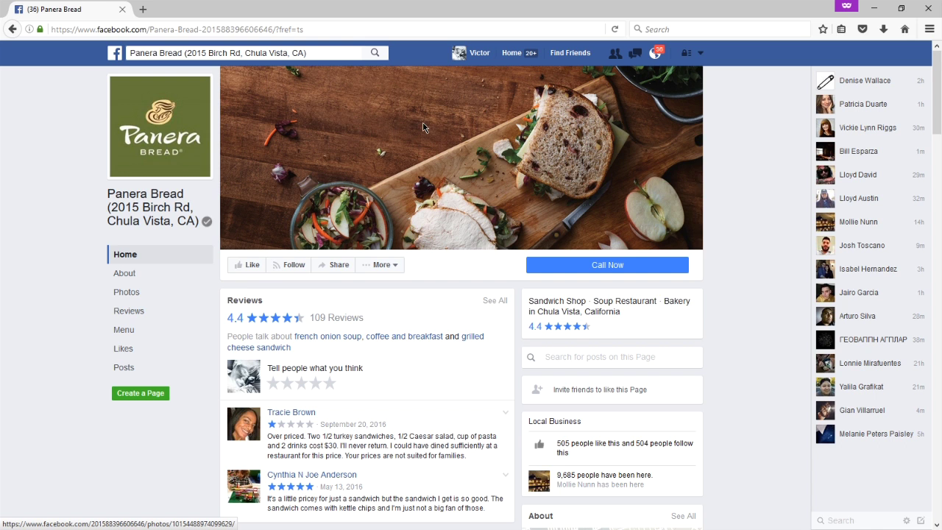
pyautogui.click(588, 266)
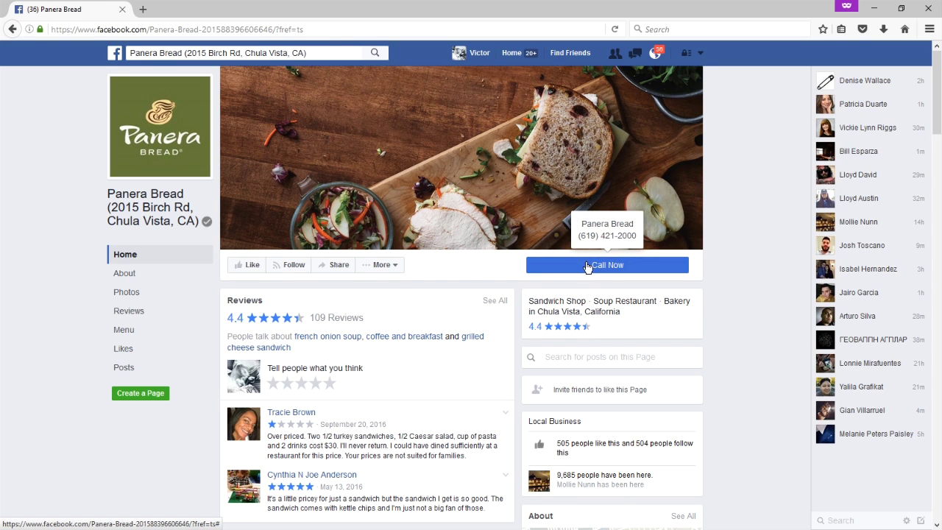
pyautogui.scroll(-2, 442, 265)
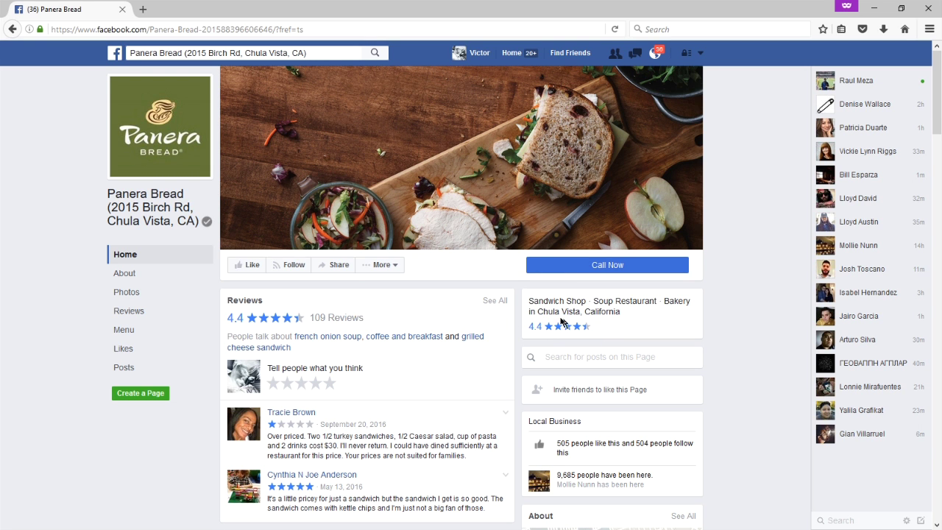
pyautogui.scroll(-5, 518, 318)
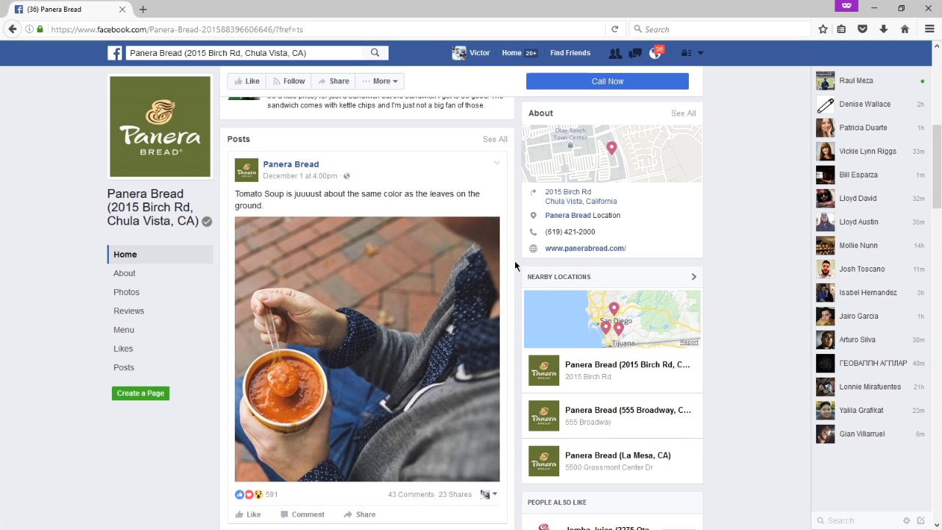
pyautogui.scroll(-1, 514, 260)
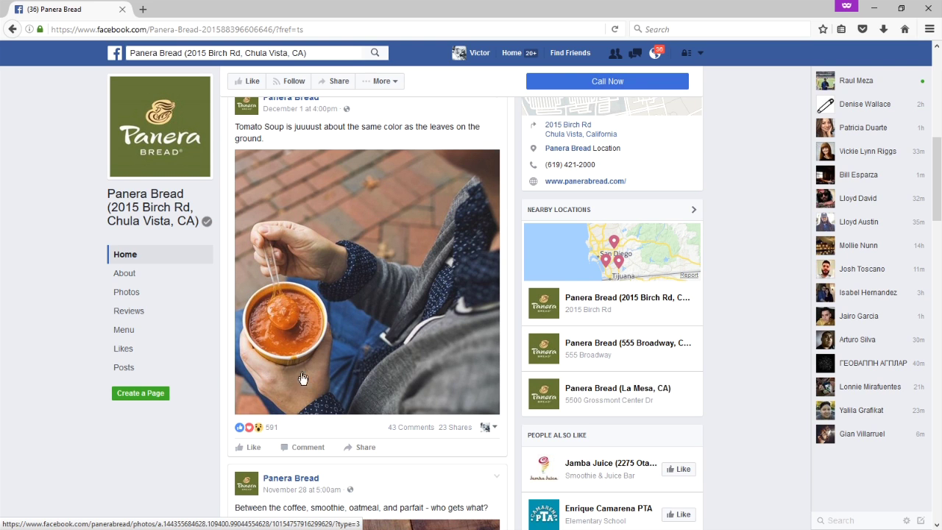
pyautogui.moveTo(277, 435)
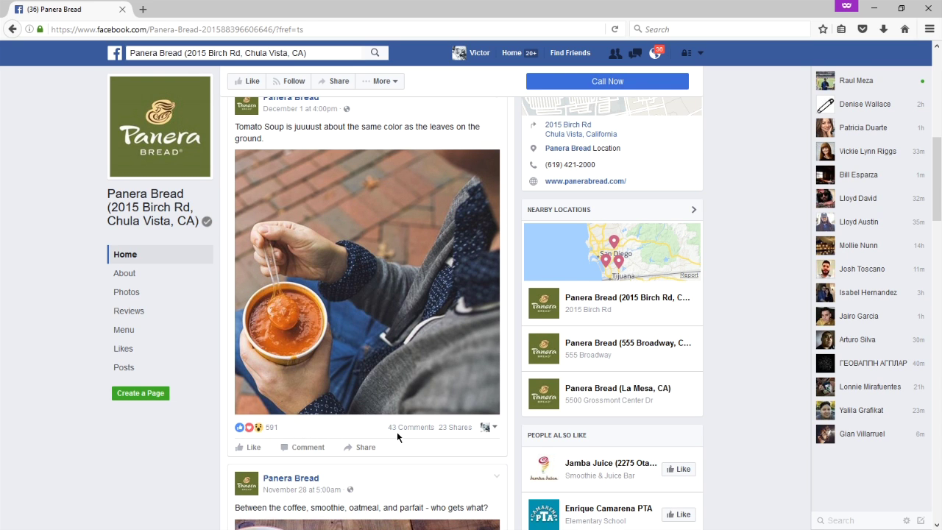
pyautogui.scroll(-5, 510, 388)
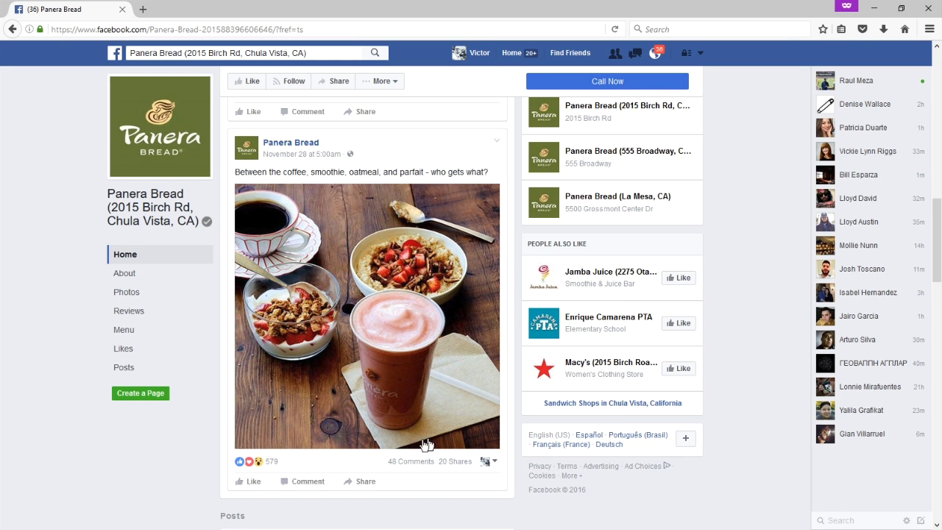
pyautogui.scroll(-5, 444, 377)
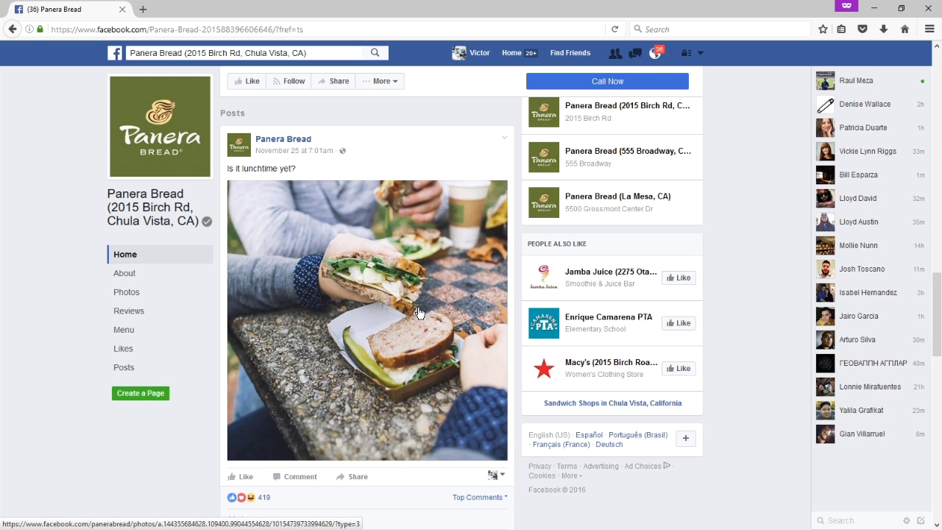
pyautogui.scroll(-3, 384, 278)
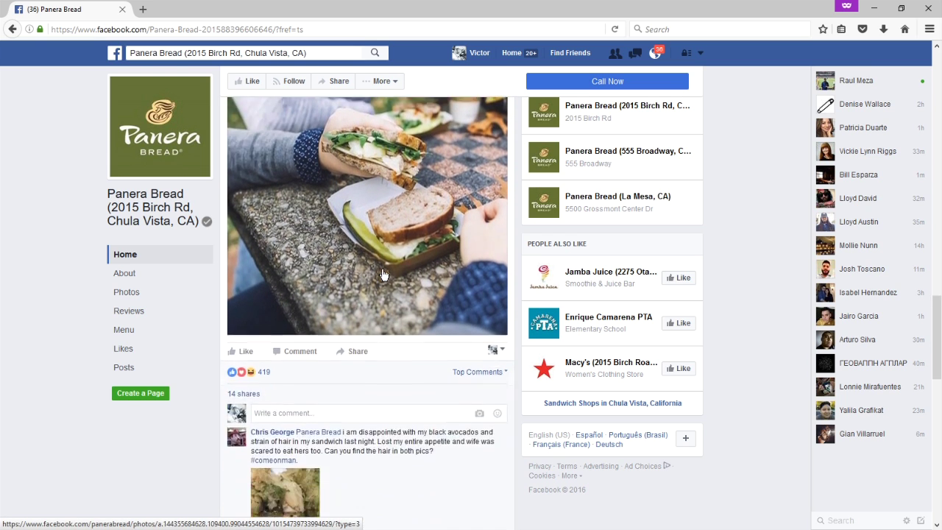
pyautogui.scroll(-10, 382, 277)
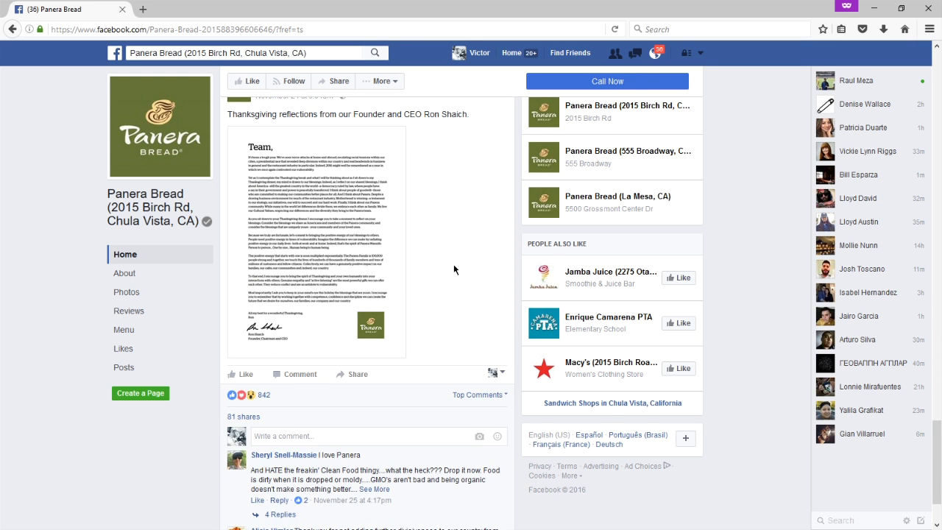
pyautogui.scroll(1, 454, 270)
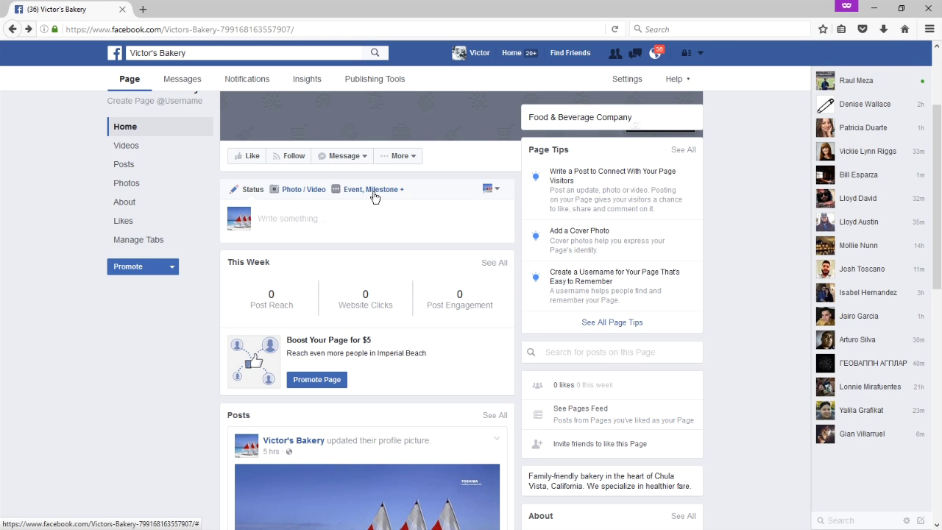
# Open a blank New Event form from 'Event, Milestone +', look it over, and cancel it.
pyautogui.click(373, 191)
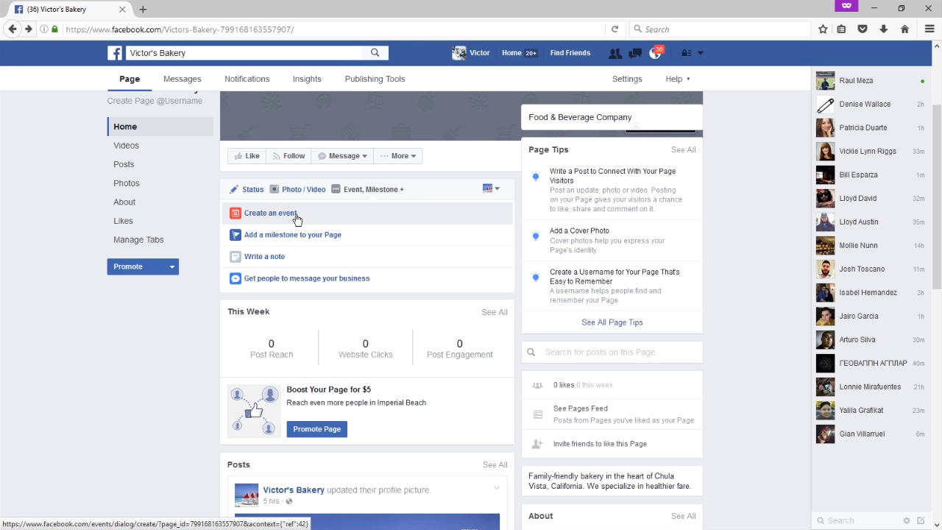
pyautogui.click(297, 215)
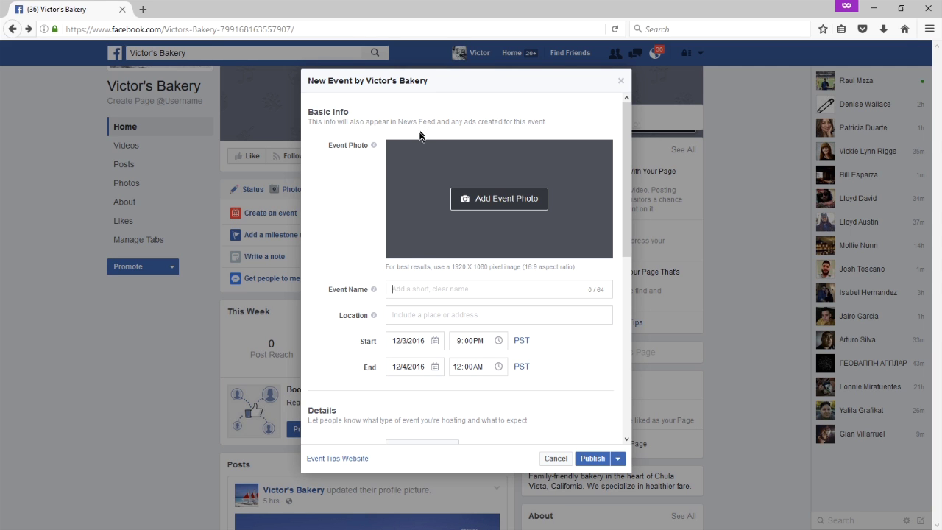
pyautogui.scroll(-1, 351, 173)
pyautogui.scroll(-8, 351, 169)
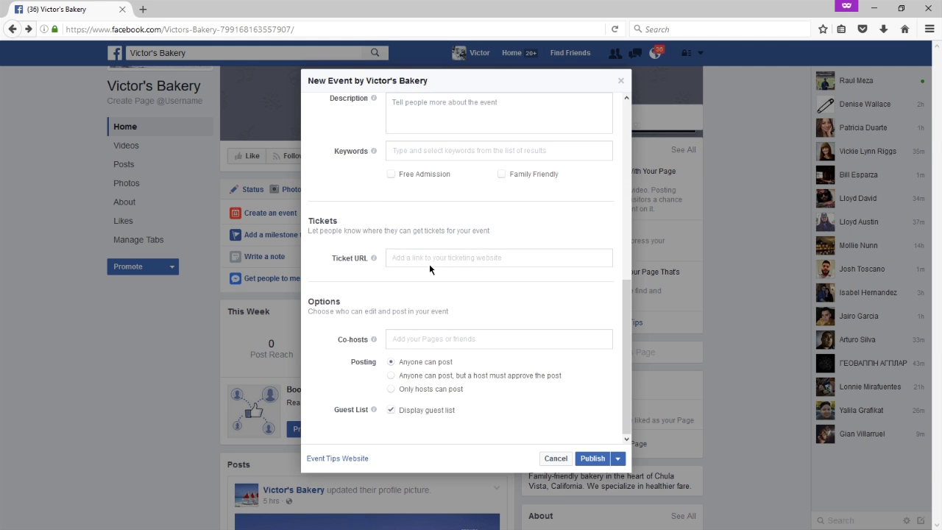
pyautogui.scroll(10, 439, 335)
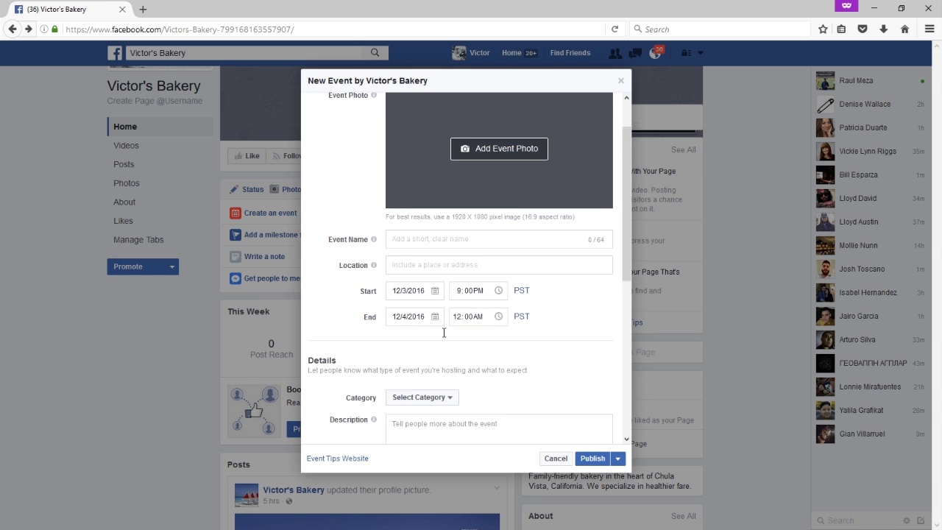
pyautogui.click(556, 459)
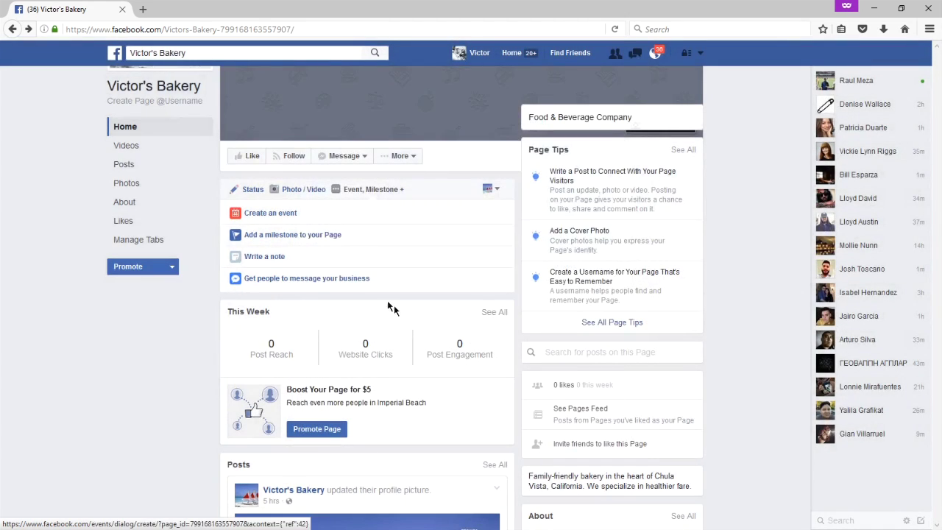
# Open the note composer via the milestone option and 'Write a note'.
pyautogui.click(300, 242)
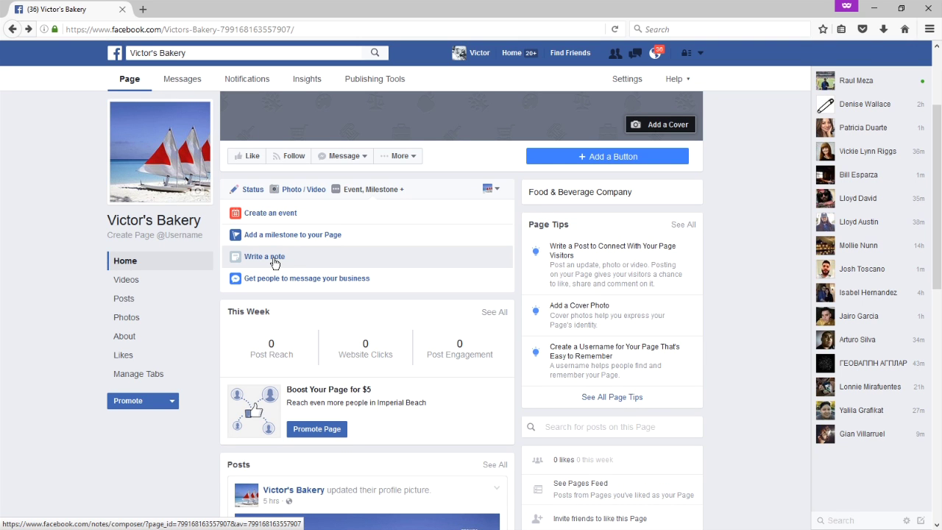
pyautogui.click(268, 257)
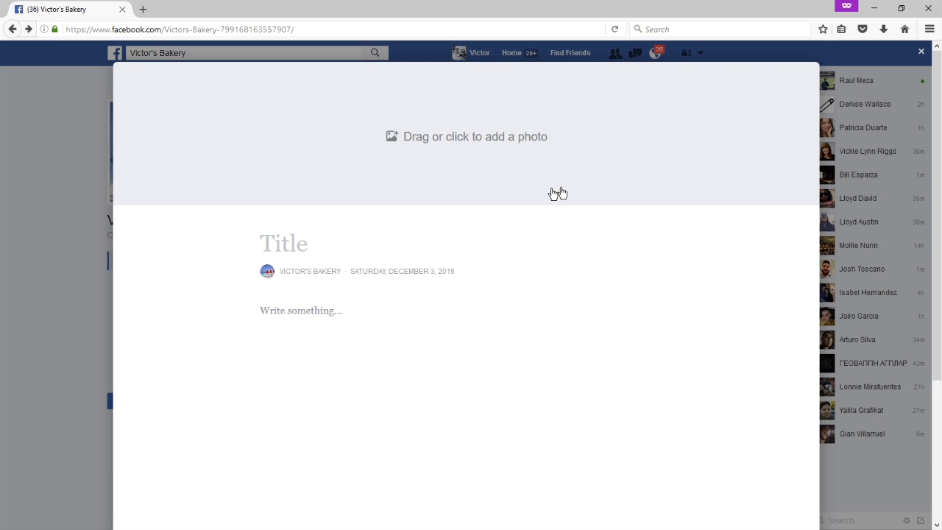
# Type 'My first blog post' in the note body, correcting the typo.
pyautogui.click(302, 311)
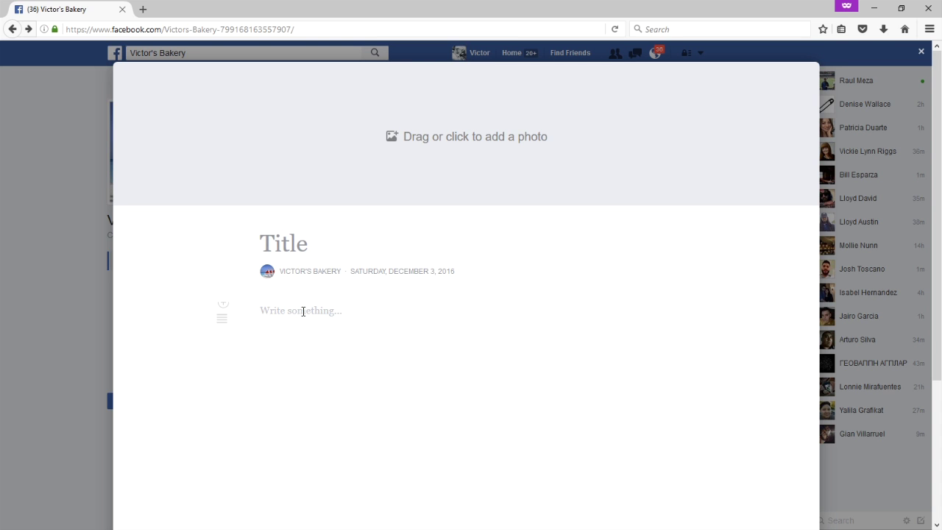
pyautogui.moveTo(223, 320)
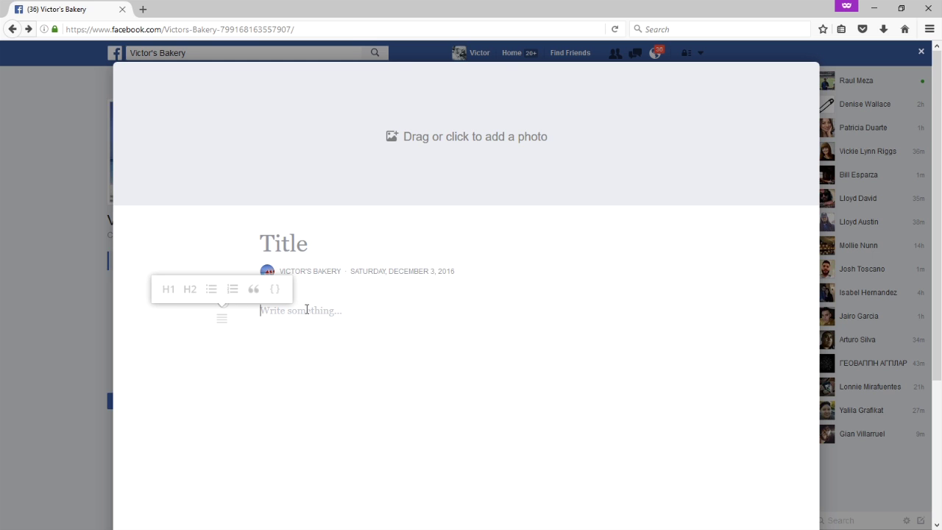
pyautogui.write('My first blog bpos')
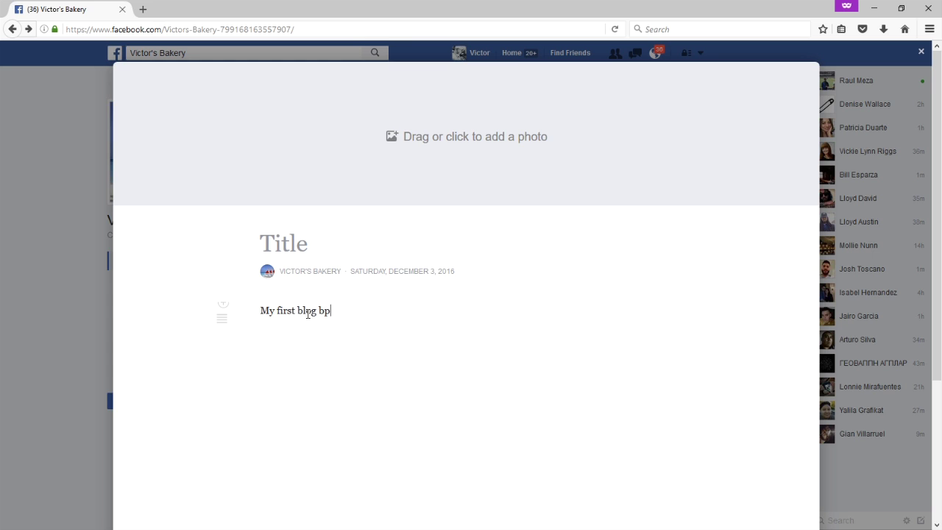
pyautogui.press('BackSpace')
pyautogui.press('BackSpace')
pyautogui.press('BackSpace')
pyautogui.press('BackSpace')
pyautogui.press('BackSpace')
pyautogui.write('os')
# Make the word 'post' bold, then close the note editor.
pyautogui.hotkey('ctrl', 'shift', 'Left')
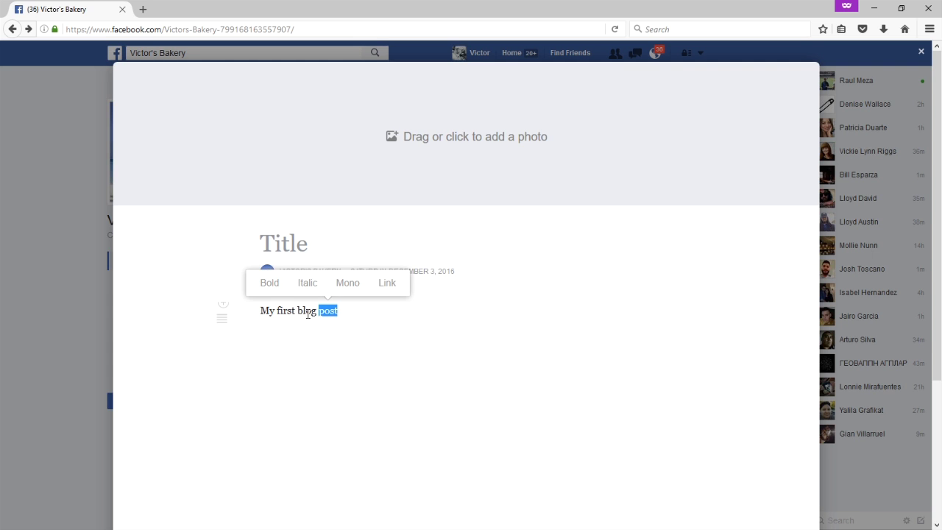
pyautogui.click(288, 302)
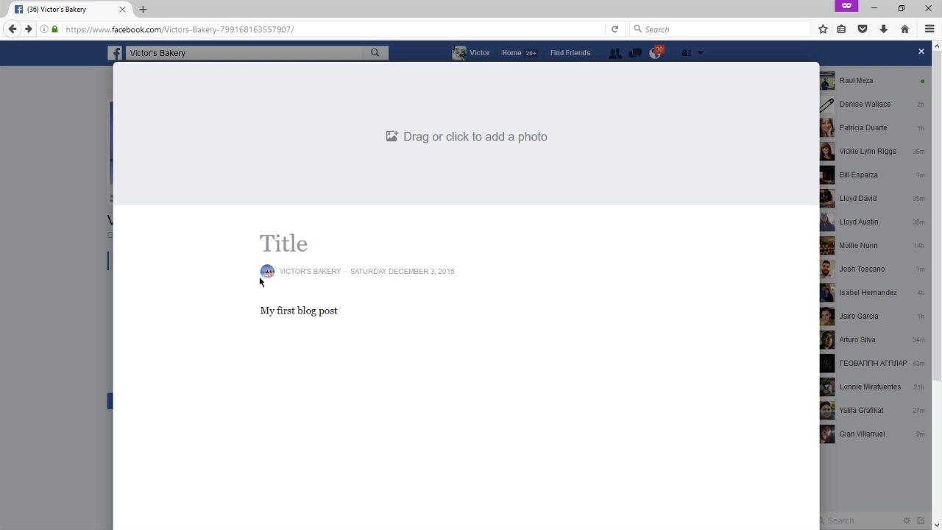
pyautogui.doubleClick(322, 314)
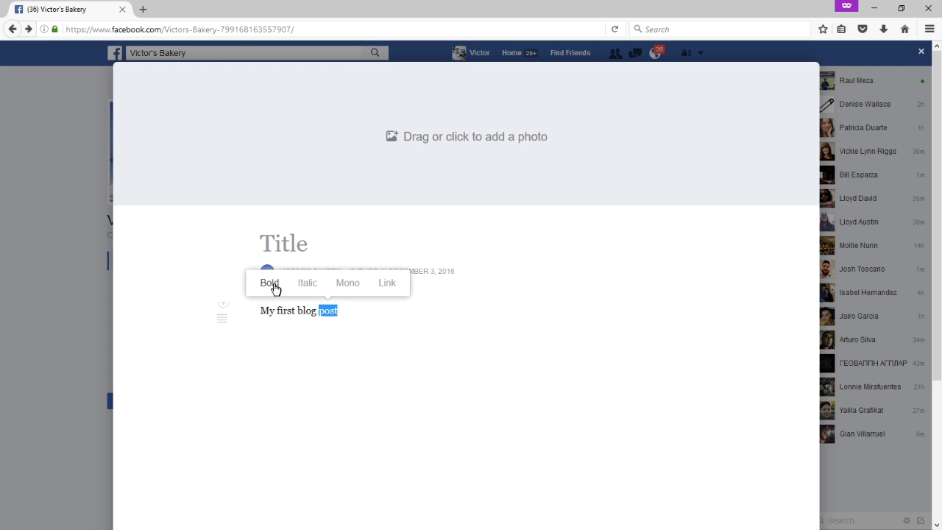
pyautogui.click(275, 287)
pyautogui.click(355, 311)
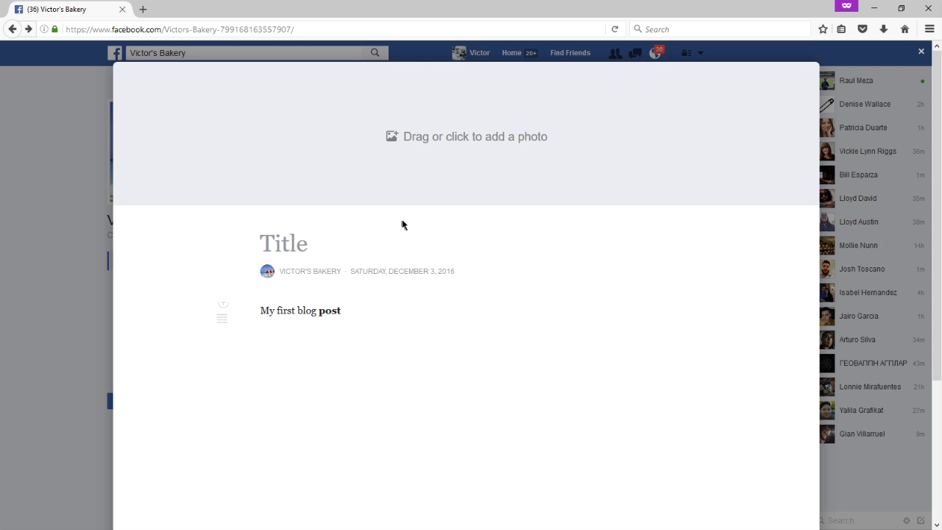
pyautogui.scroll(-3, 404, 221)
pyautogui.press('Escape')
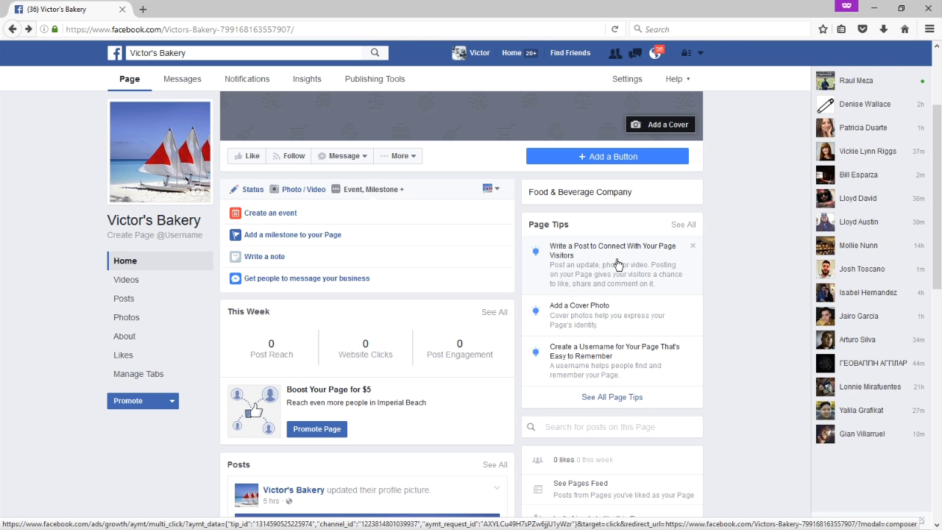
# Leave the Victor's Bakery page and return to the personal News Feed home.
pyautogui.click(234, 189)
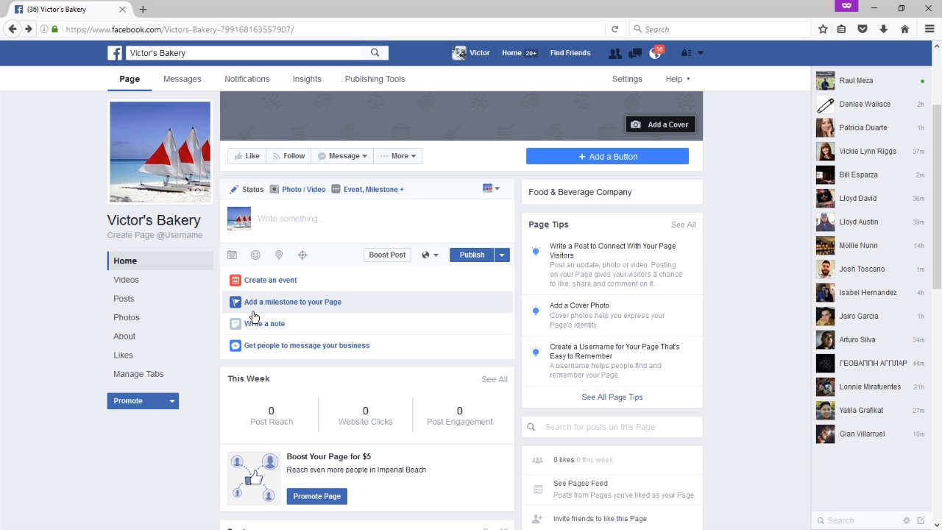
pyautogui.click(195, 56)
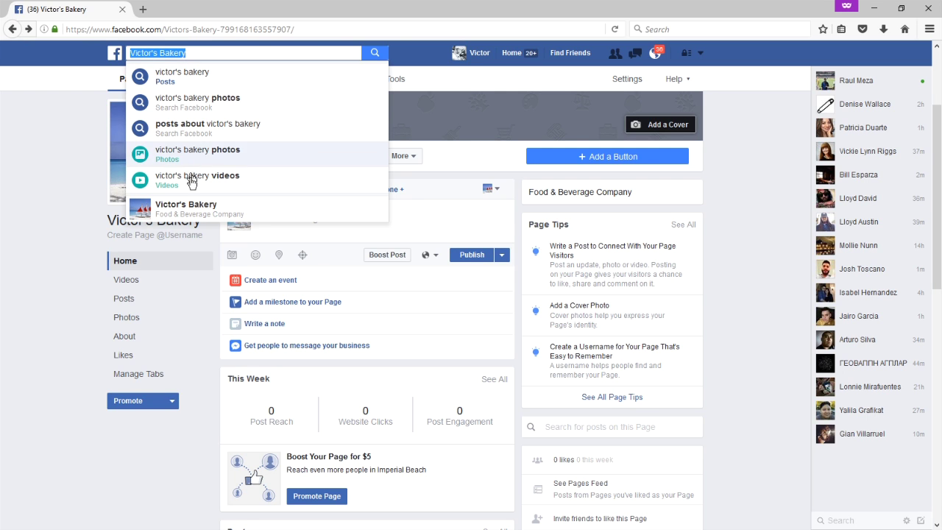
pyautogui.click(54, 236)
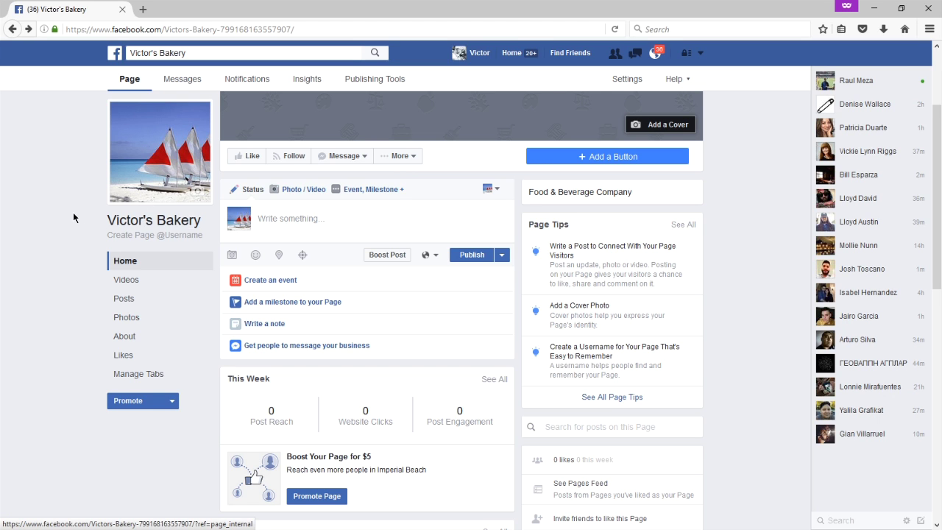
pyautogui.click(521, 57)
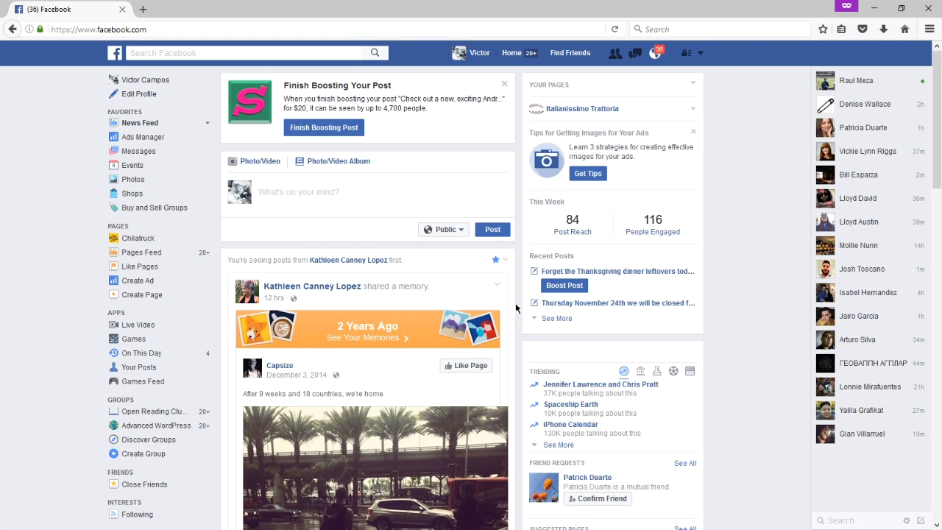
# Return from the News Feed to the Victor's Bakery page with Alt+Left.
pyautogui.hotkey('alt', 'Left')
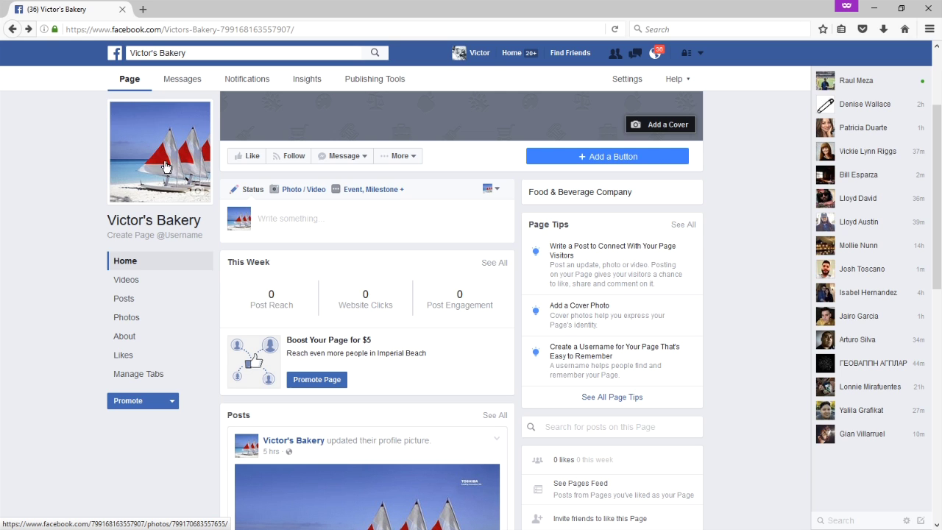
# Show the Promote menu listing website visitors, Page promotion and friend-sharing choices.
pyautogui.click(165, 403)
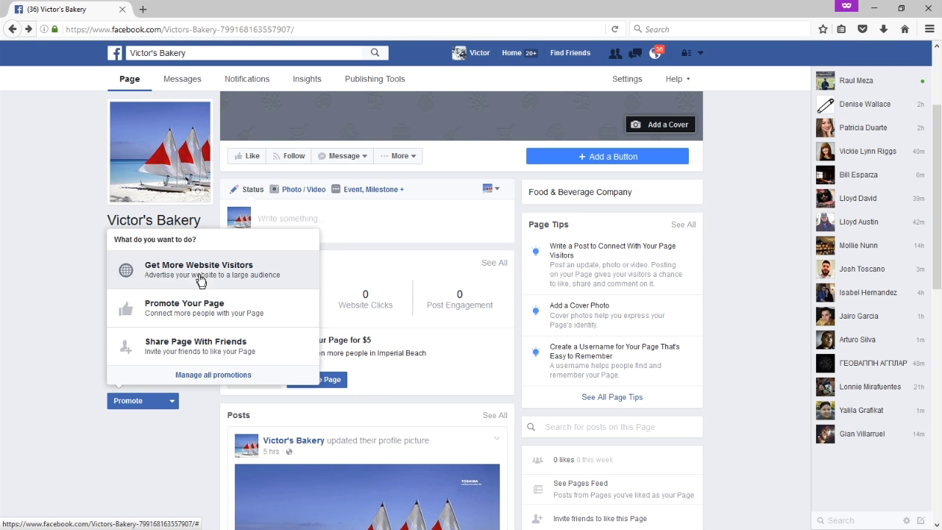
# Close the Promote menu of promotion choices.
pyautogui.click(139, 458)
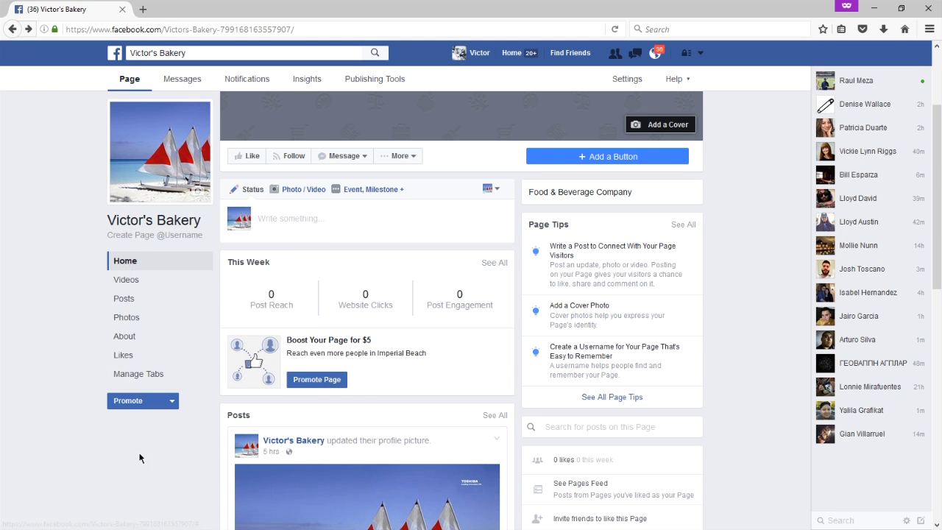
pyautogui.click(150, 403)
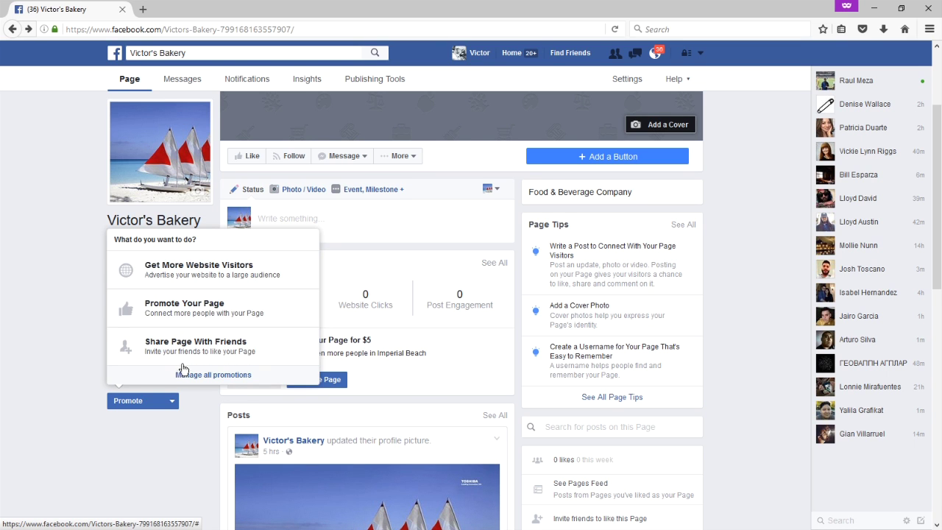
pyautogui.click(84, 272)
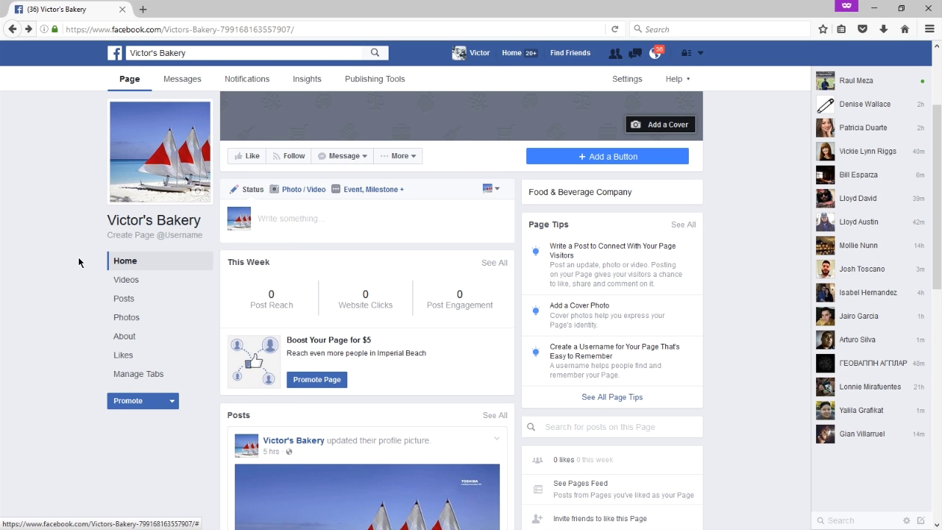
# Expand the 'Write something...' composer on the Victor's Bakery page.
pyautogui.scroll(-2, 425, 324)
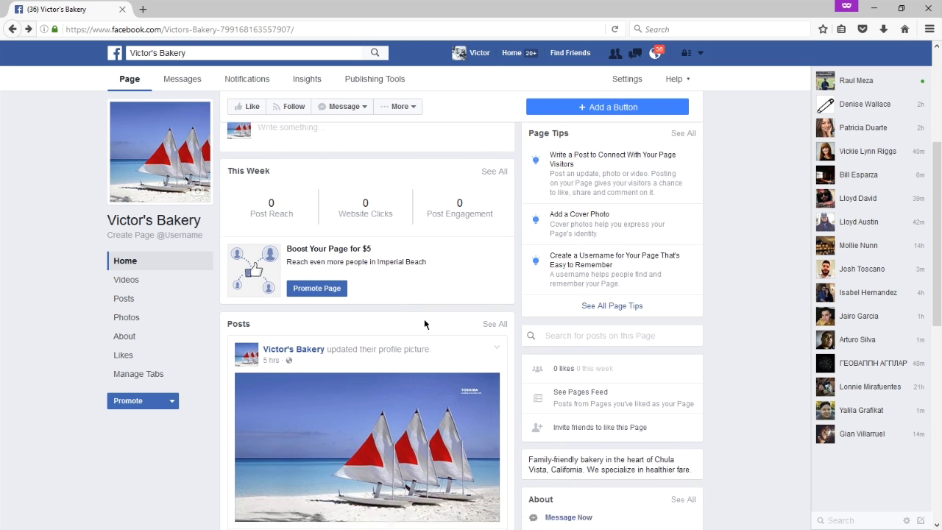
pyautogui.scroll(-1, 425, 324)
pyautogui.scroll(5, 425, 324)
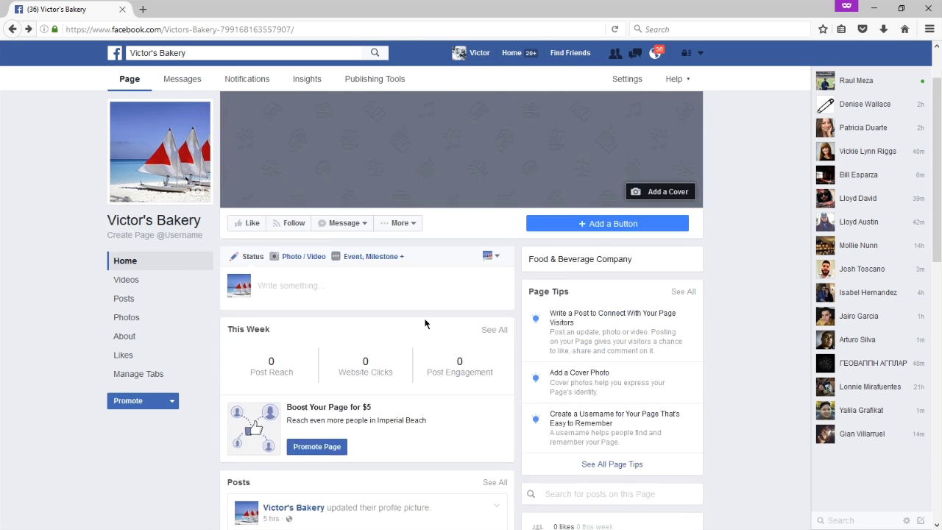
pyautogui.click(312, 358)
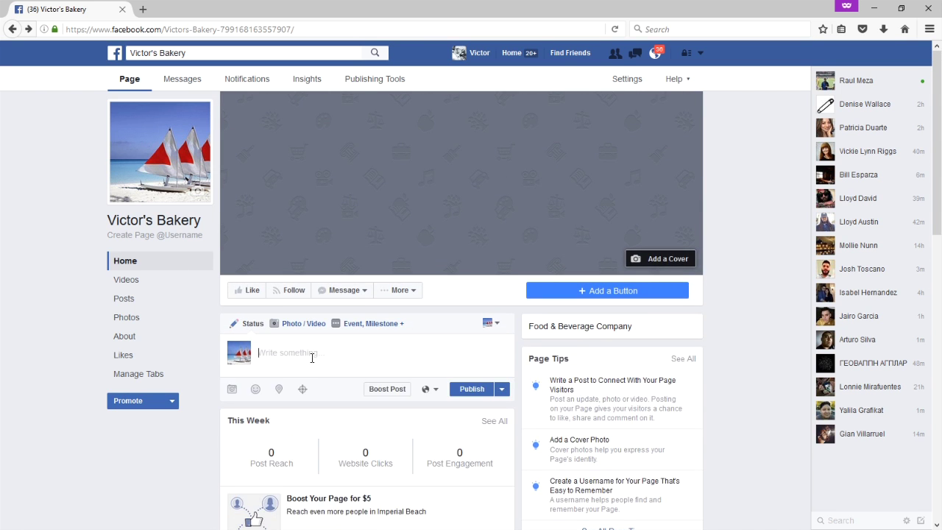
# Clear the throwaway test text out of the post composer.
pyautogui.scroll(-2, 312, 358)
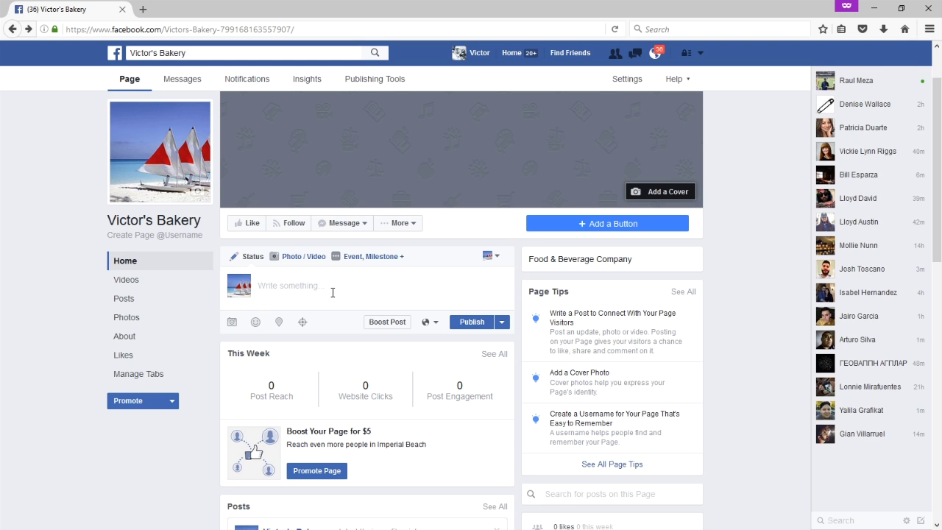
pyautogui.write('kljkljkljljlkjlk lkjlkljkljljljlklj')
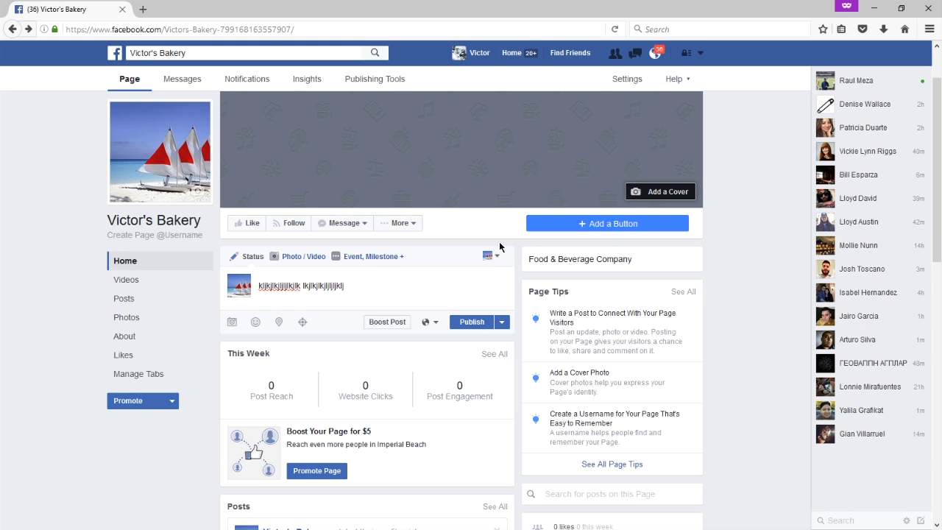
pyautogui.moveTo(365, 284); pyautogui.dragTo(171, 270)
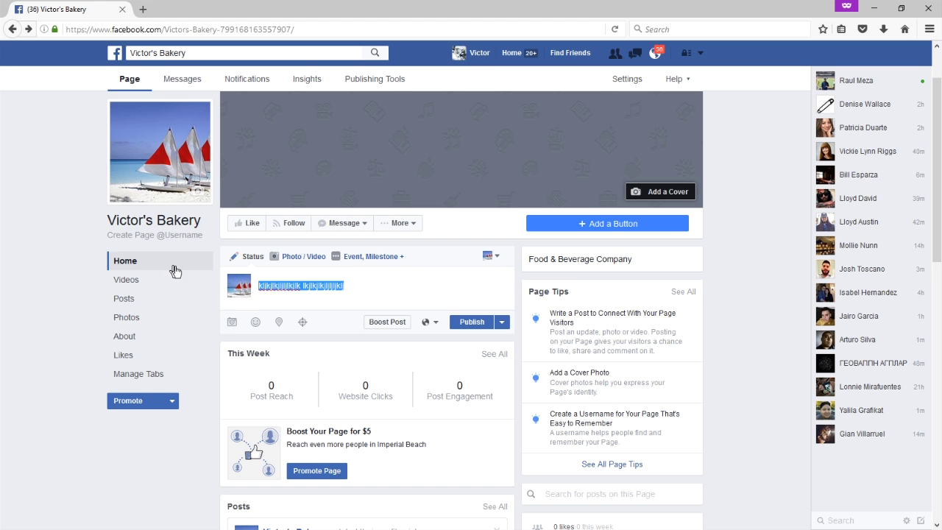
pyautogui.press('BackSpace')
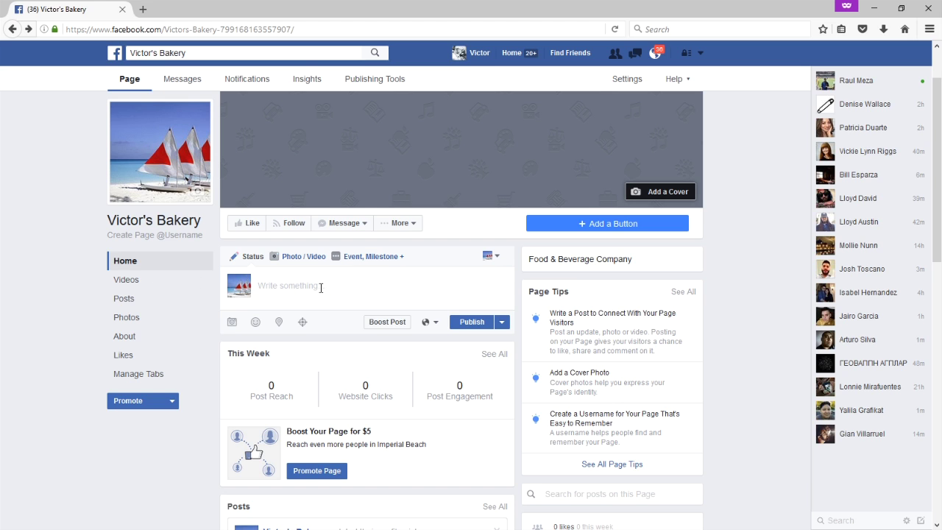
# Write 'Visit our storefront this Saturday for 25% off all cupcakes. Bring a friend to save even more.'.
pyautogui.write('Visit our storefront this Satur')
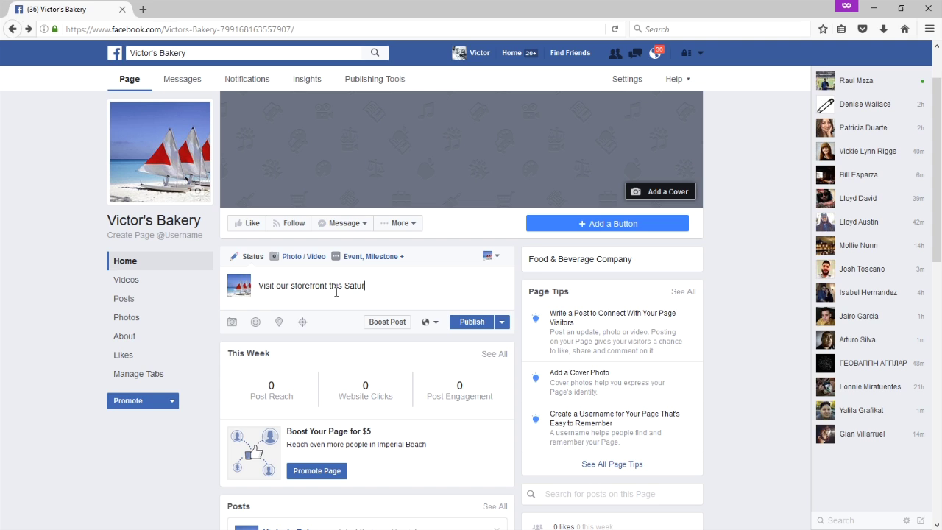
pyautogui.write('day for 25% off all cupcakes')
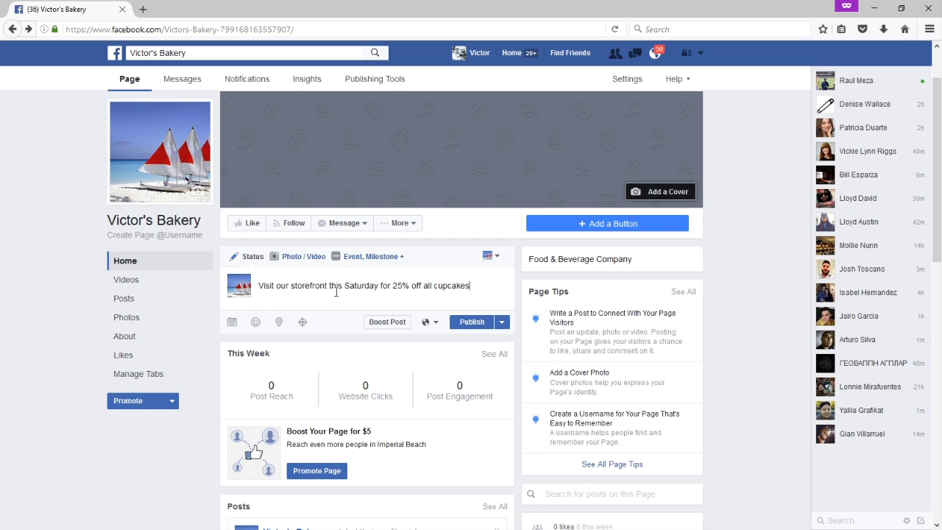
pyautogui.write('. Bring a friend to save e')
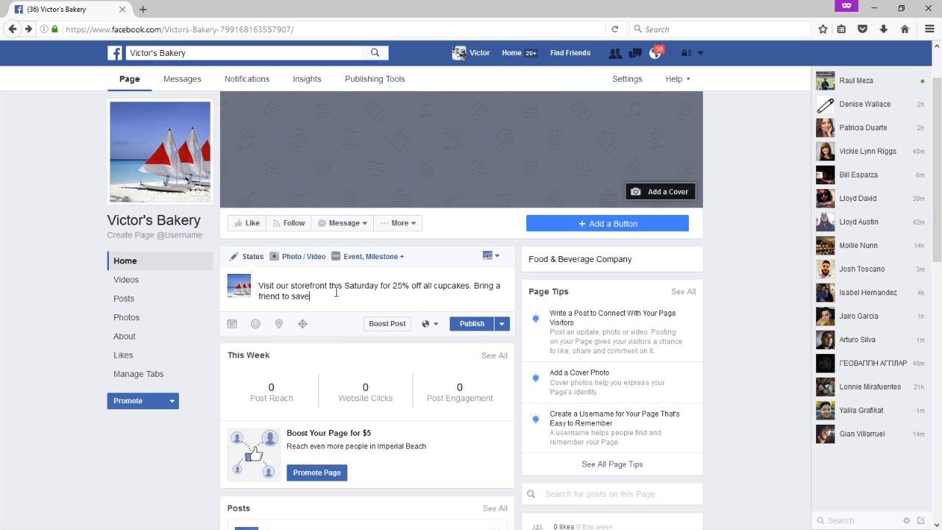
pyautogui.write('ven more.')
# Attach a cake photo to the cupcake post and publish it.
pyautogui.click(231, 327)
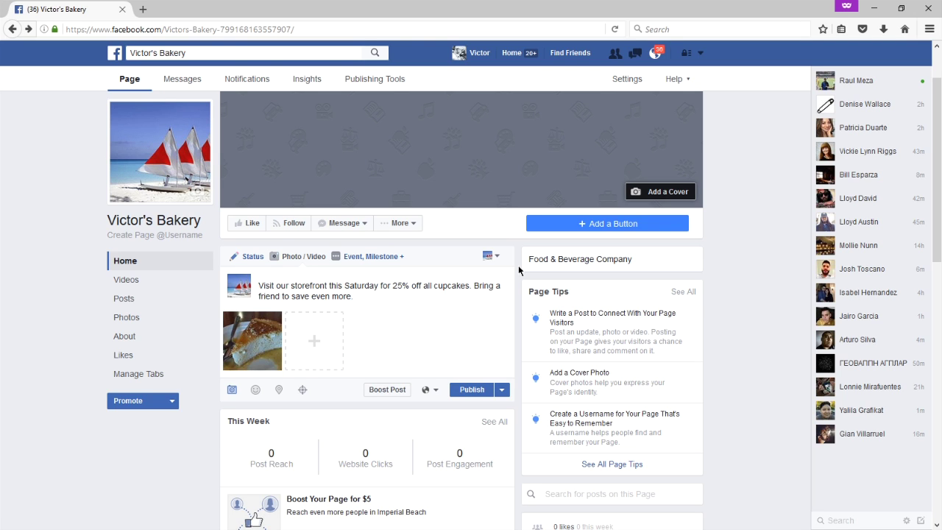
pyautogui.click(483, 394)
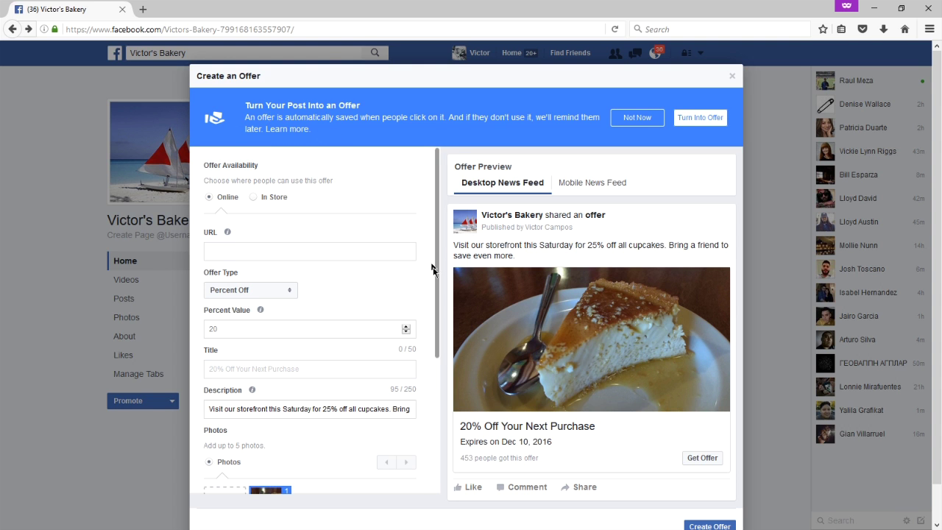
# Set the offer to be redeemable in store, keeping the Percent Off type.
pyautogui.scroll(-3, 412, 265)
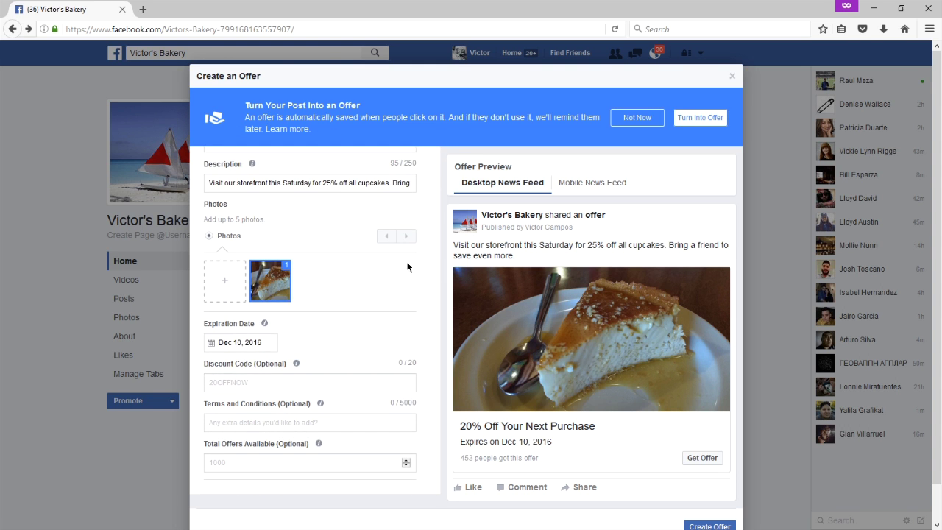
pyautogui.scroll(5, 407, 267)
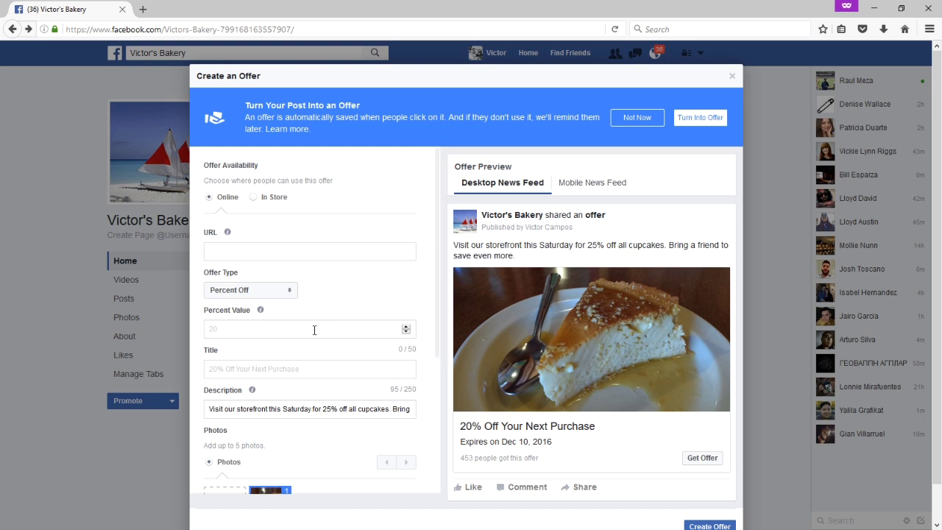
pyautogui.scroll(-1, 626, 261)
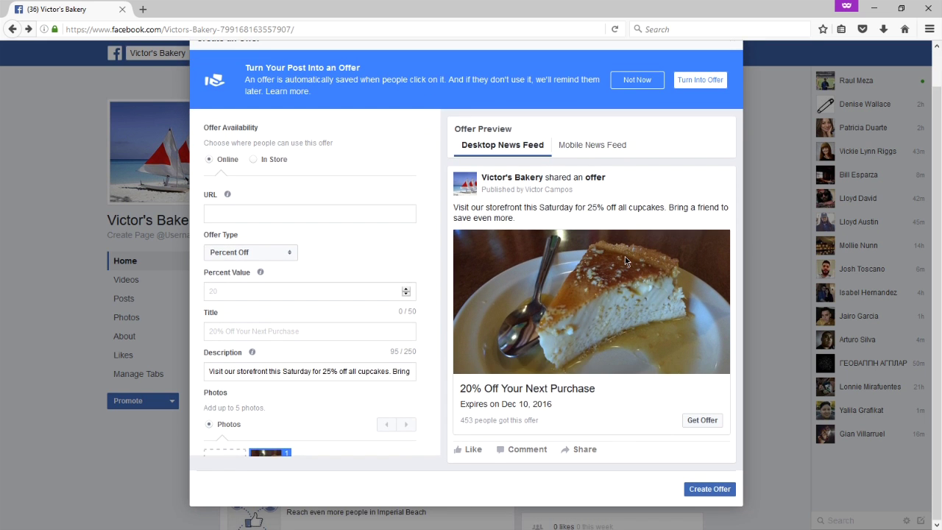
pyautogui.scroll(1, 626, 262)
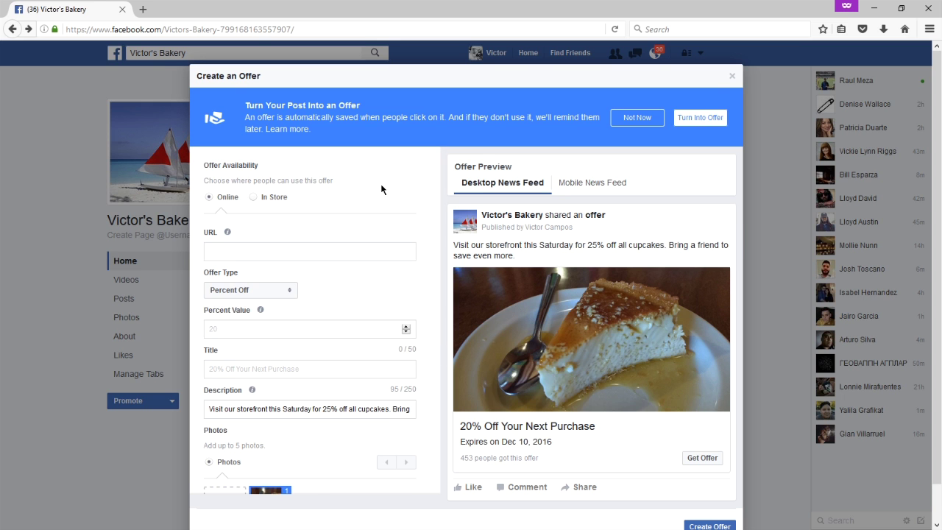
pyautogui.scroll(-5, 382, 190)
pyautogui.scroll(5, 381, 184)
pyautogui.click(273, 197)
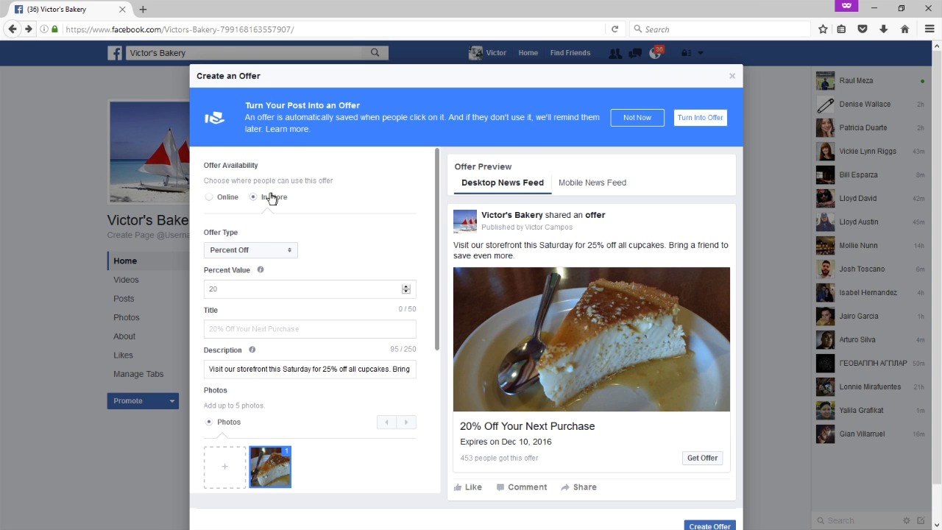
pyautogui.click(231, 199)
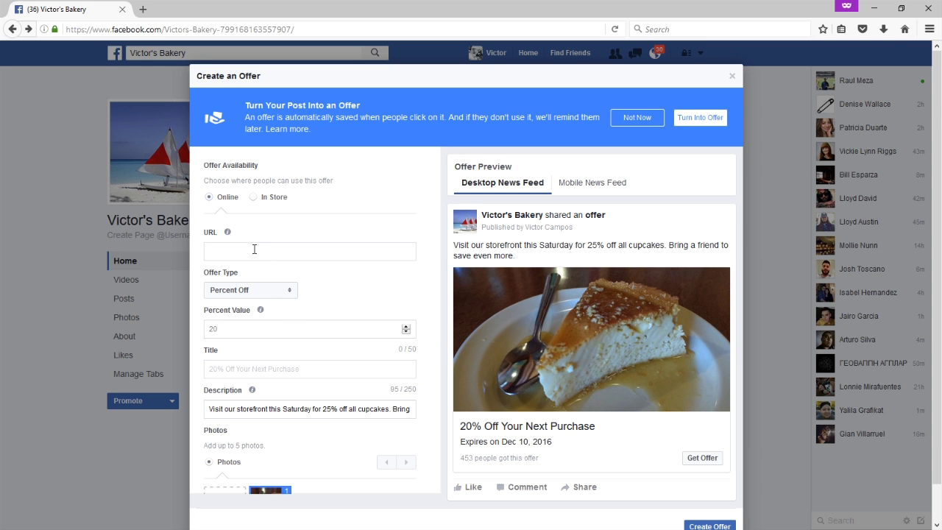
pyautogui.click(277, 201)
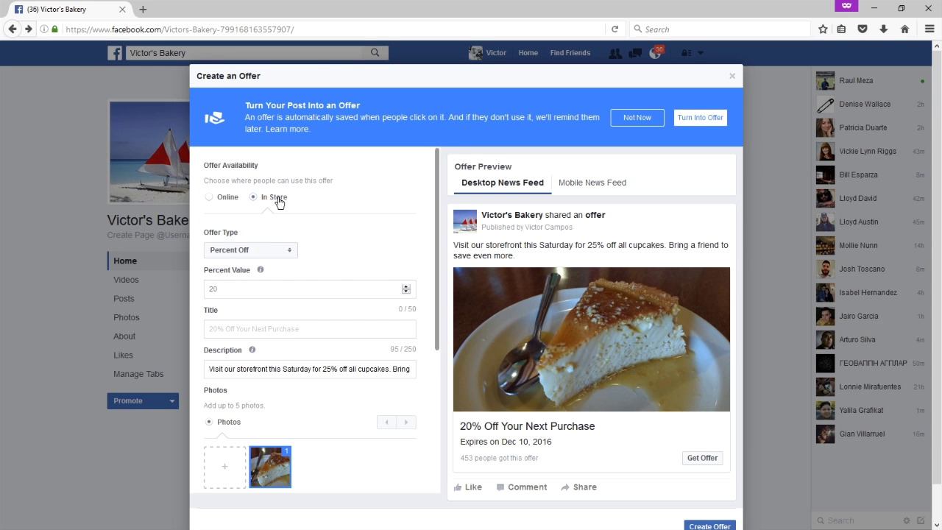
pyautogui.click(282, 255)
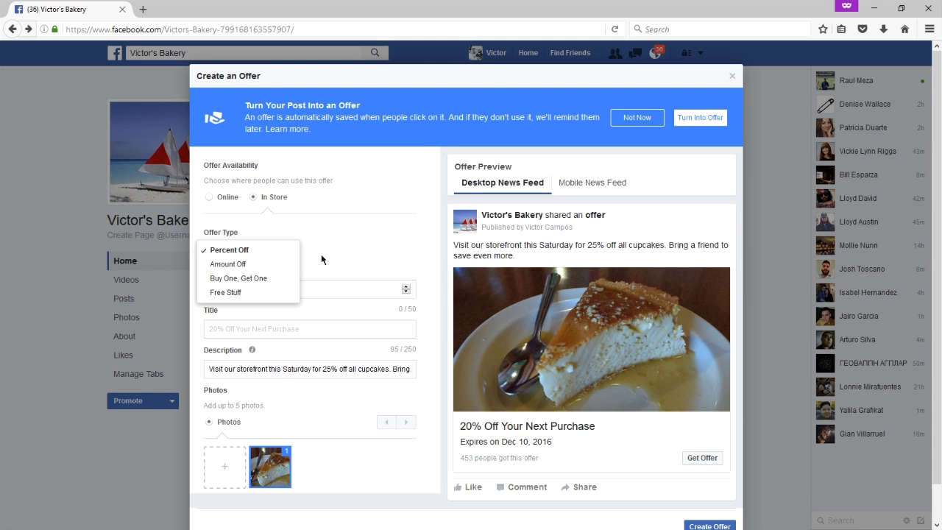
pyautogui.click(362, 251)
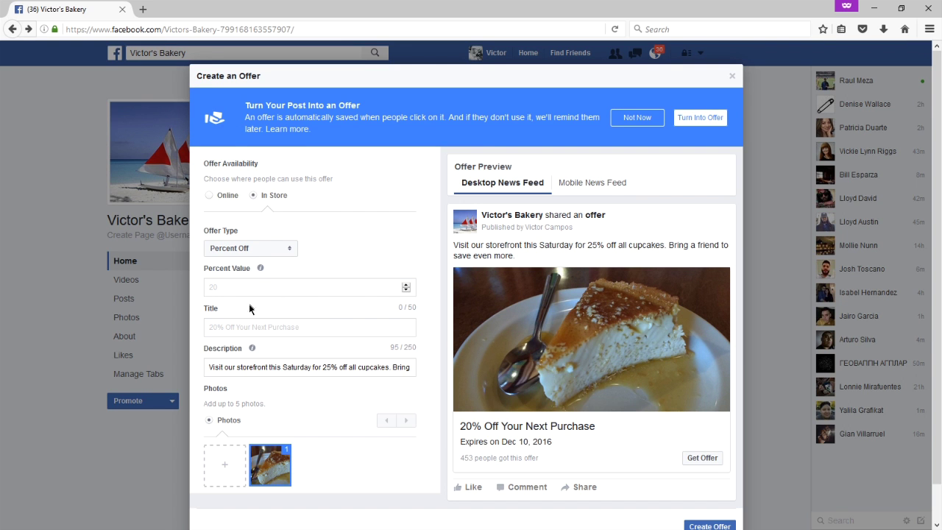
# Review the rest of the Create an Offer form, then choose Not Now.
pyautogui.scroll(-3, 323, 328)
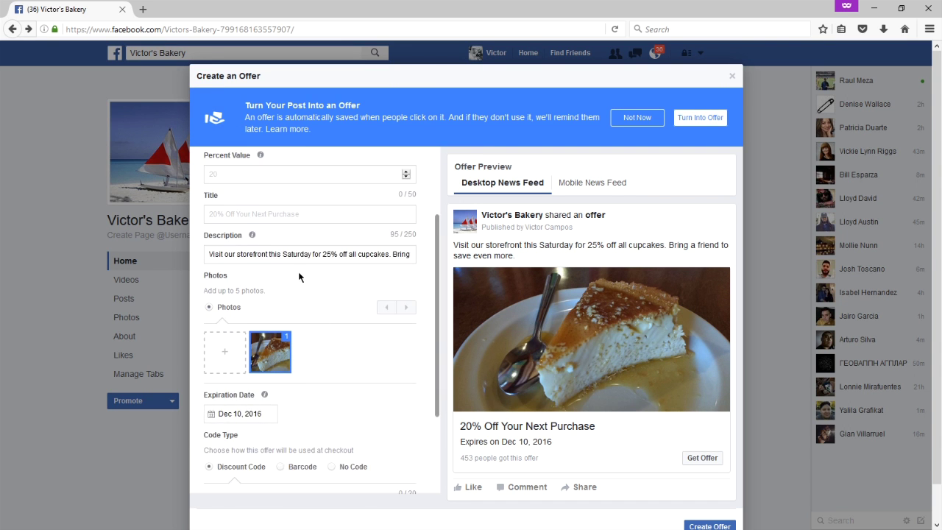
pyautogui.scroll(-3, 302, 280)
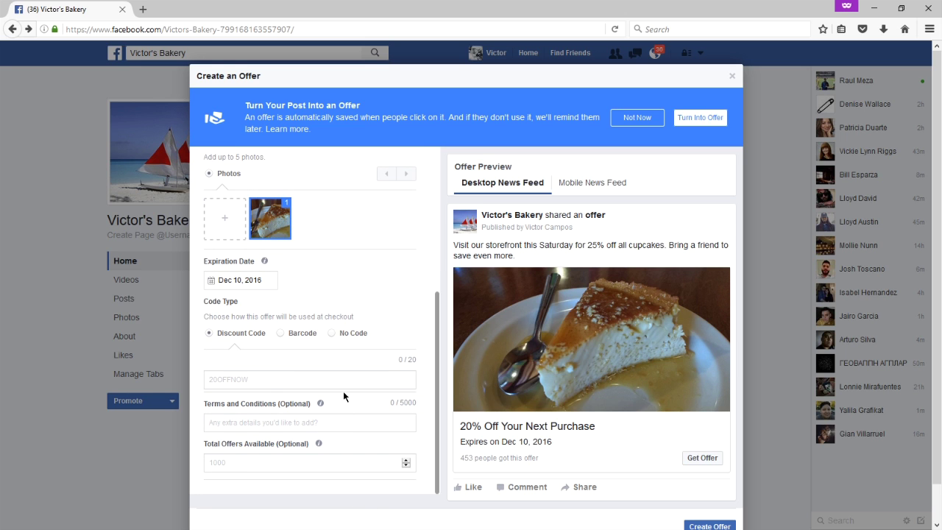
pyautogui.scroll(5, 343, 386)
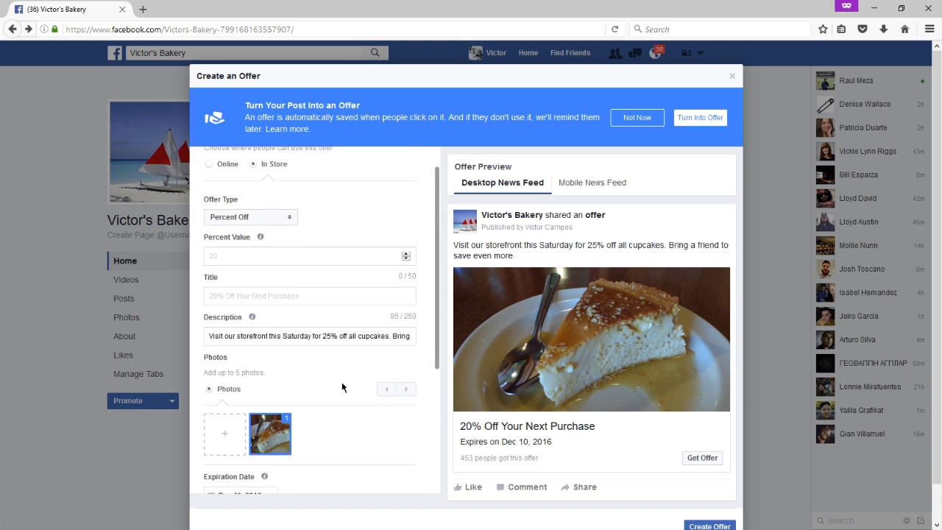
pyautogui.scroll(-5, 341, 380)
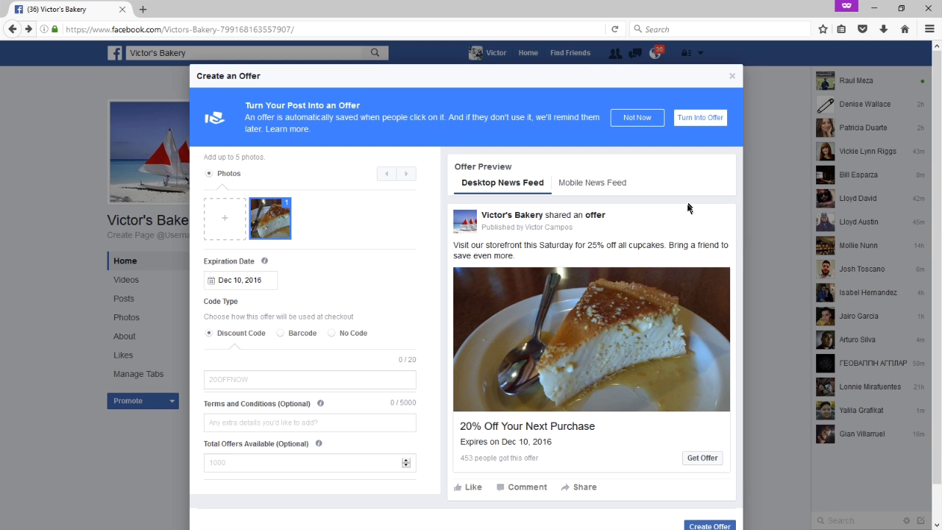
pyautogui.scroll(5, 338, 257)
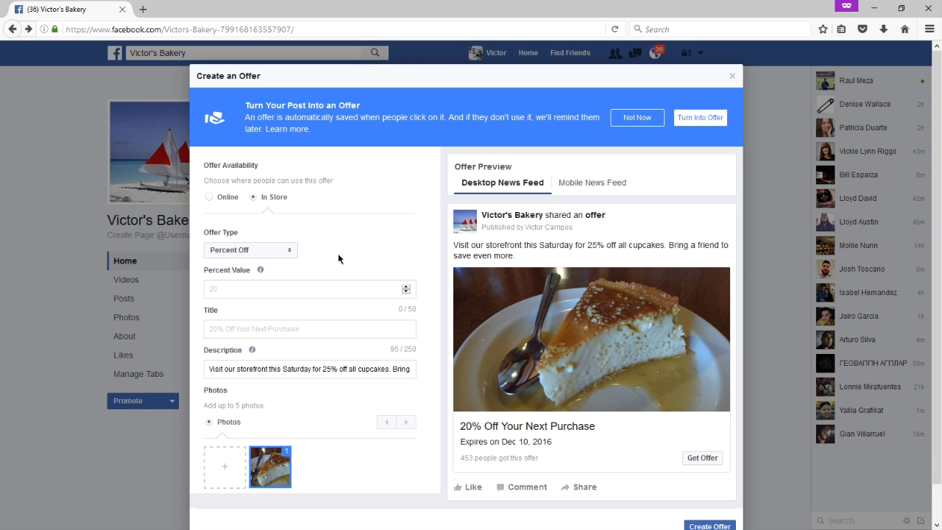
pyautogui.scroll(-4, 366, 264)
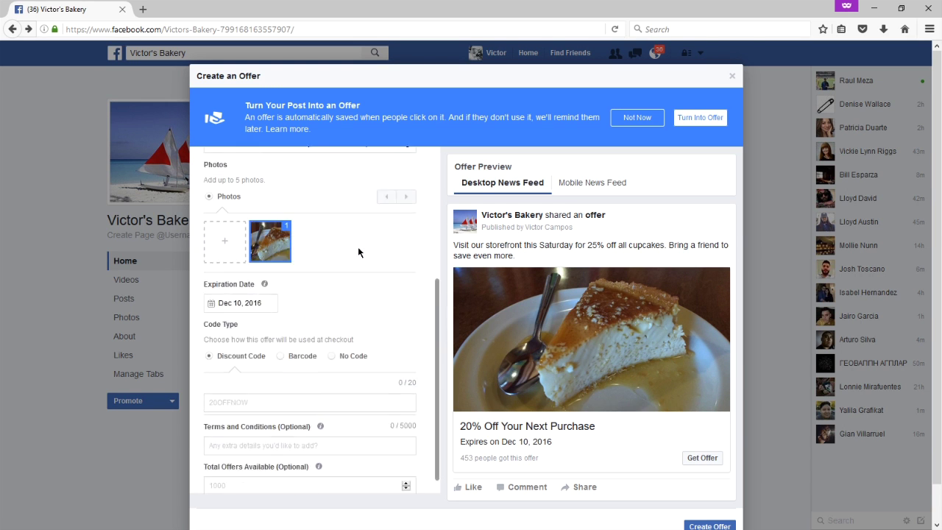
pyautogui.scroll(5, 358, 247)
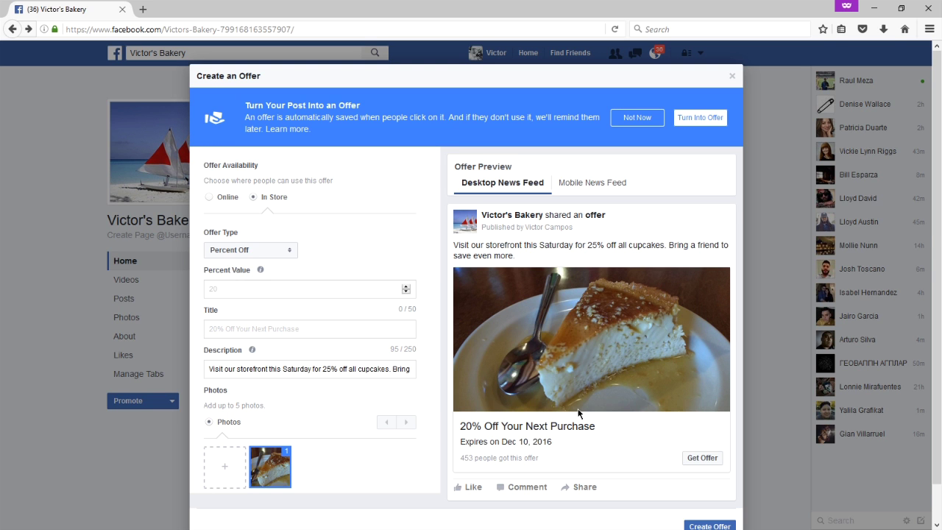
pyautogui.click(630, 120)
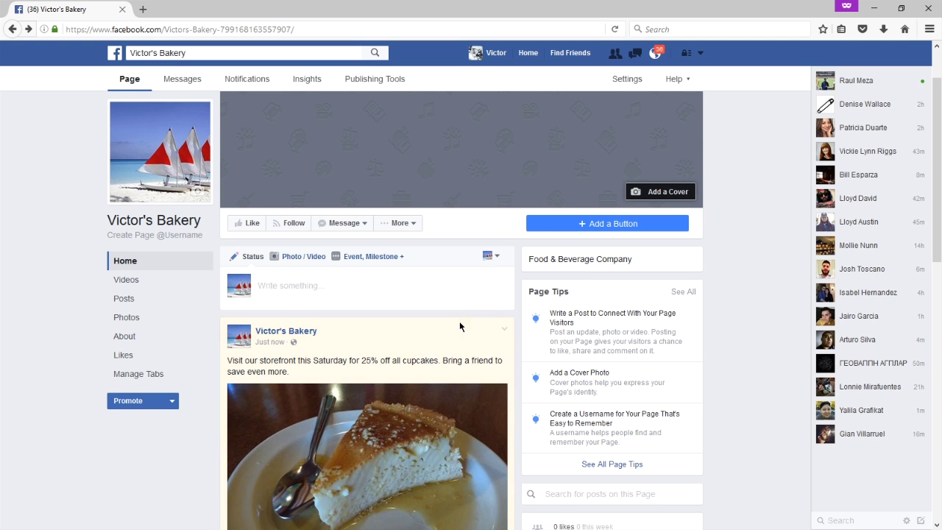
# Open Boost Post for the published cupcake post, showing the $20.00 default budget.
pyautogui.scroll(-3, 497, 321)
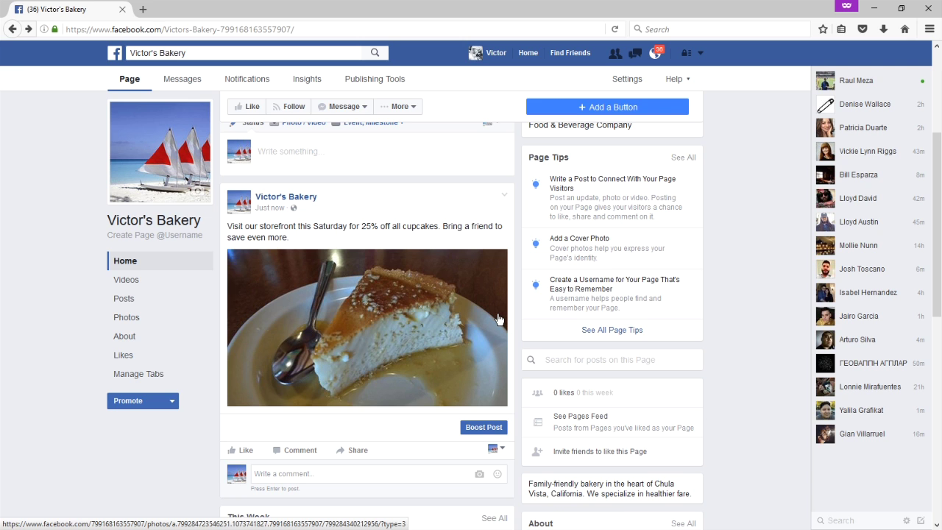
pyautogui.scroll(-2, 498, 318)
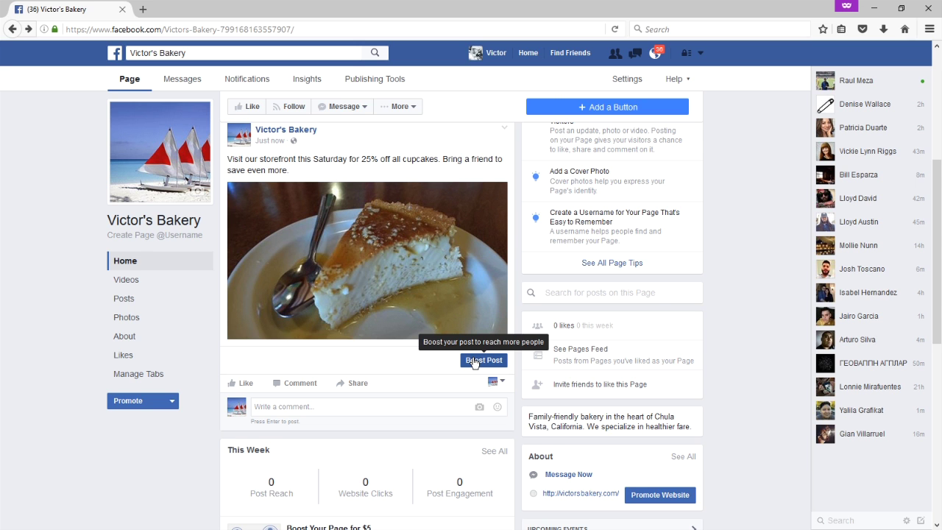
pyautogui.click(483, 360)
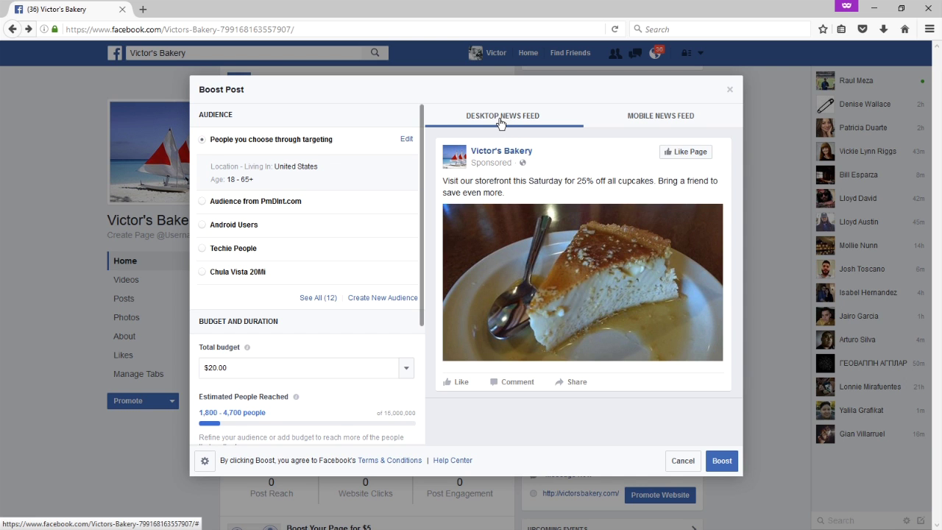
# Preview the ad in Mobile and Desktop News Feed, then edit the targeted audience.
pyautogui.click(647, 119)
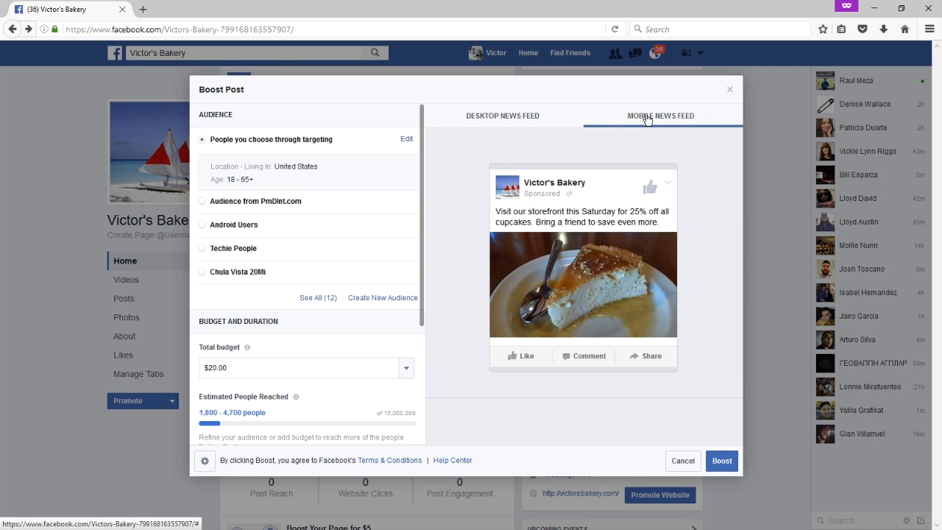
pyautogui.click(521, 121)
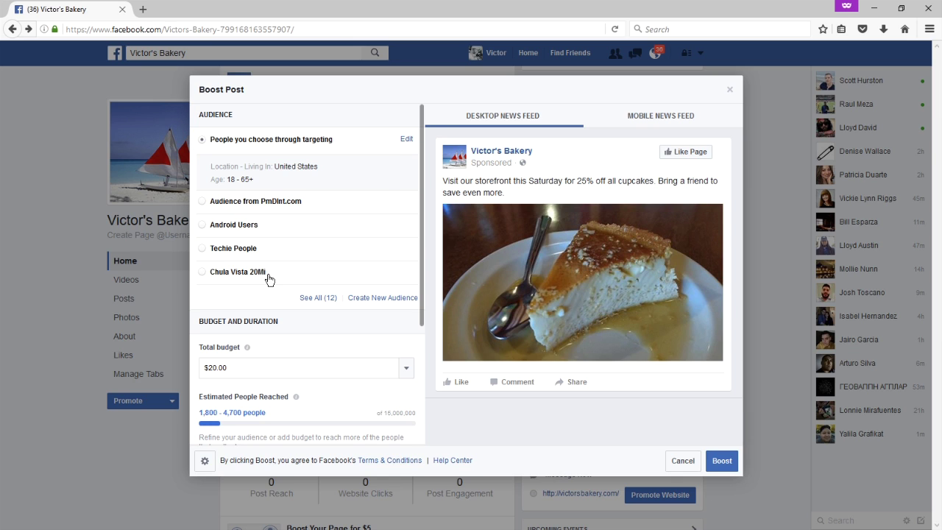
pyautogui.click(407, 141)
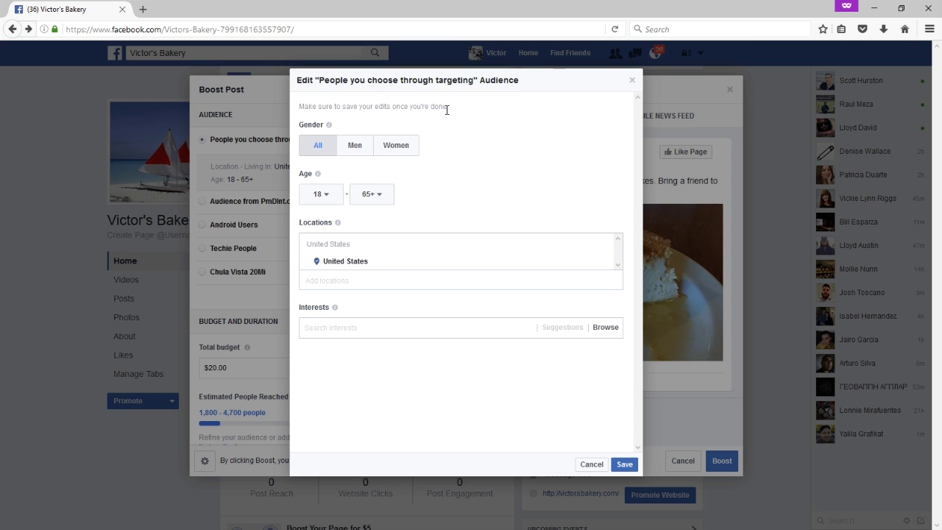
# Target all genders aged 20–65+ interested in Cooking Channel, and save the audience.
pyautogui.click(323, 150)
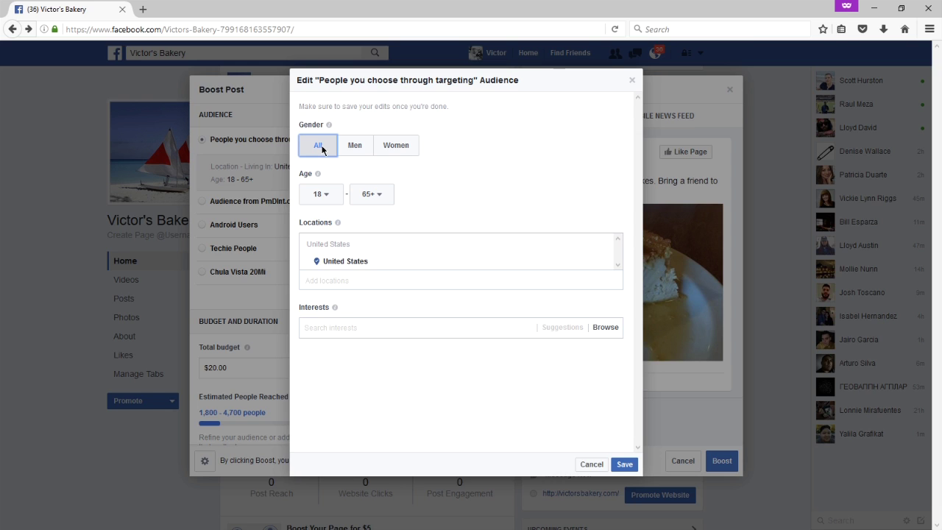
pyautogui.click(330, 196)
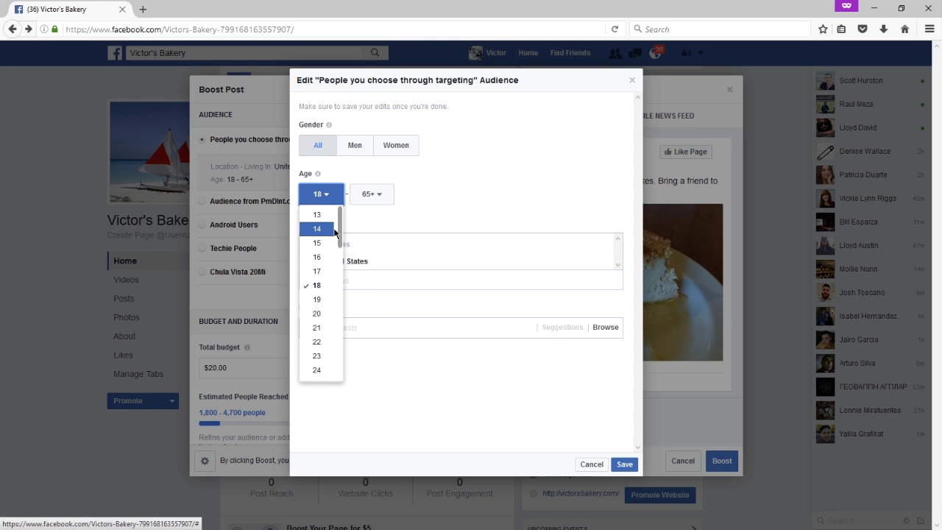
pyautogui.click(318, 314)
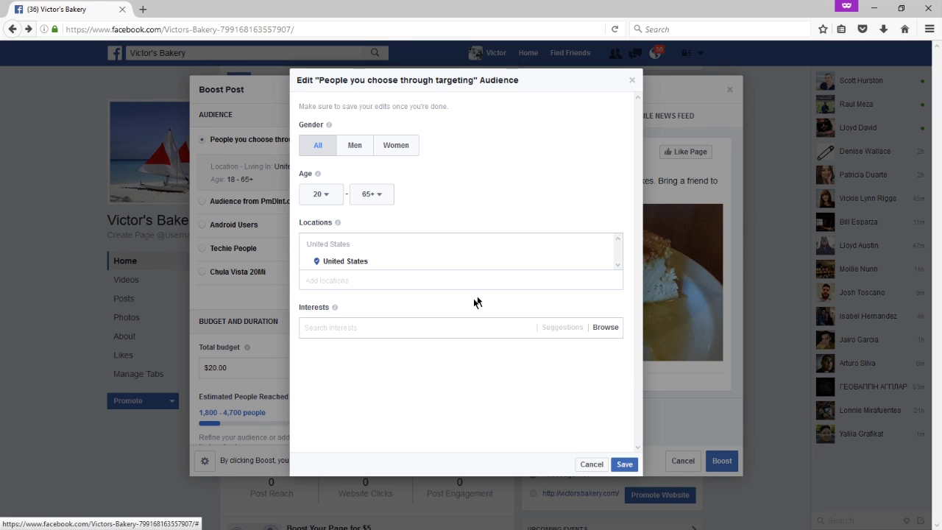
pyautogui.click(416, 326)
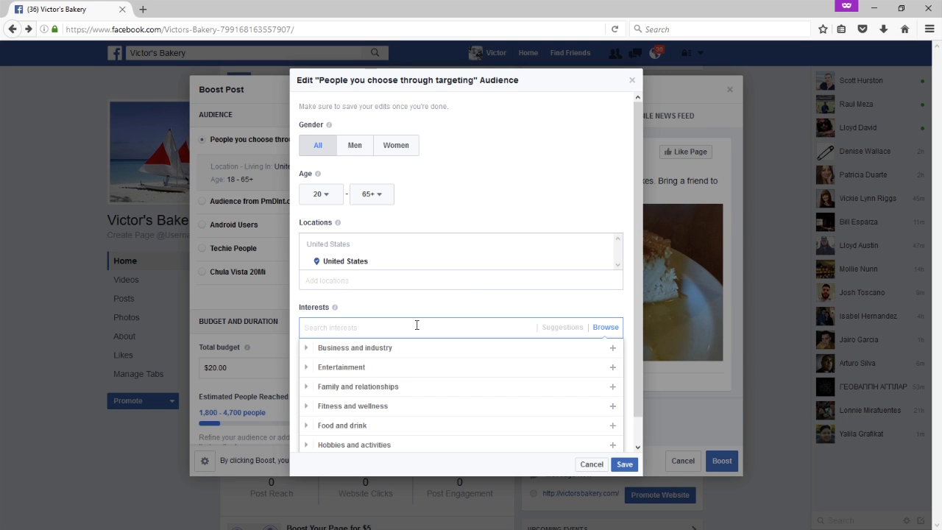
pyautogui.write('cooking ch')
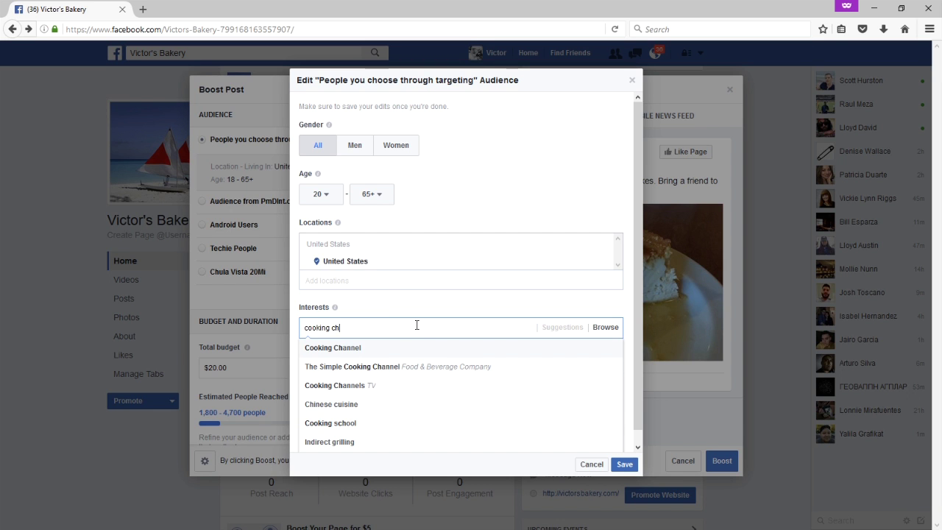
pyautogui.click(378, 351)
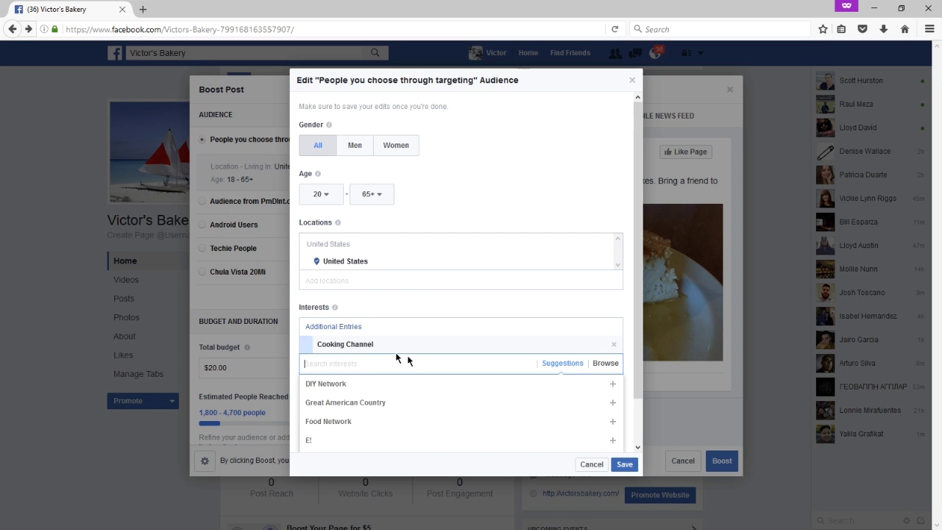
pyautogui.click(626, 317)
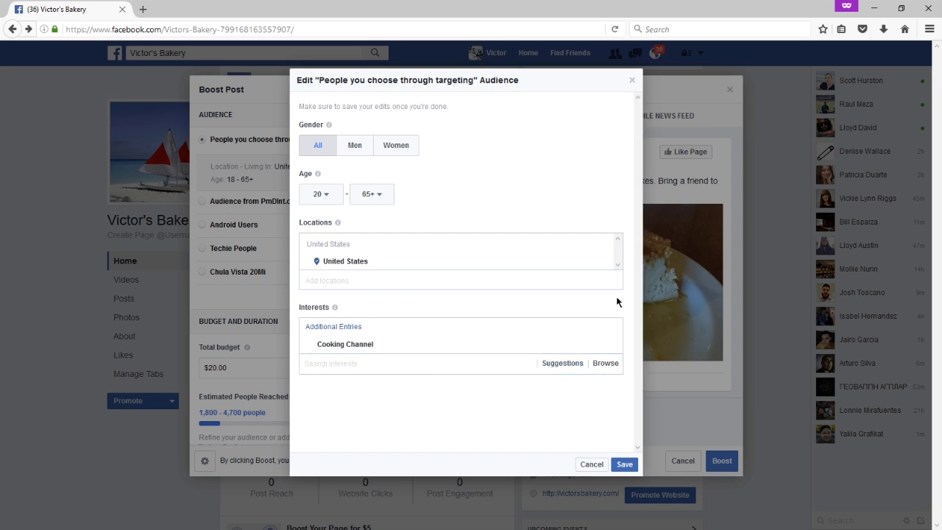
pyautogui.click(624, 464)
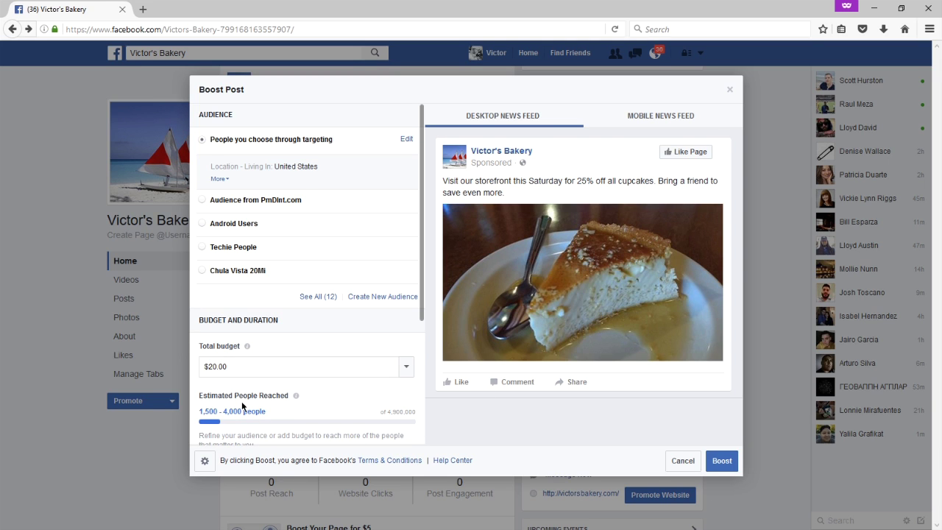
pyautogui.moveTo(295, 401)
pyautogui.click(203, 225)
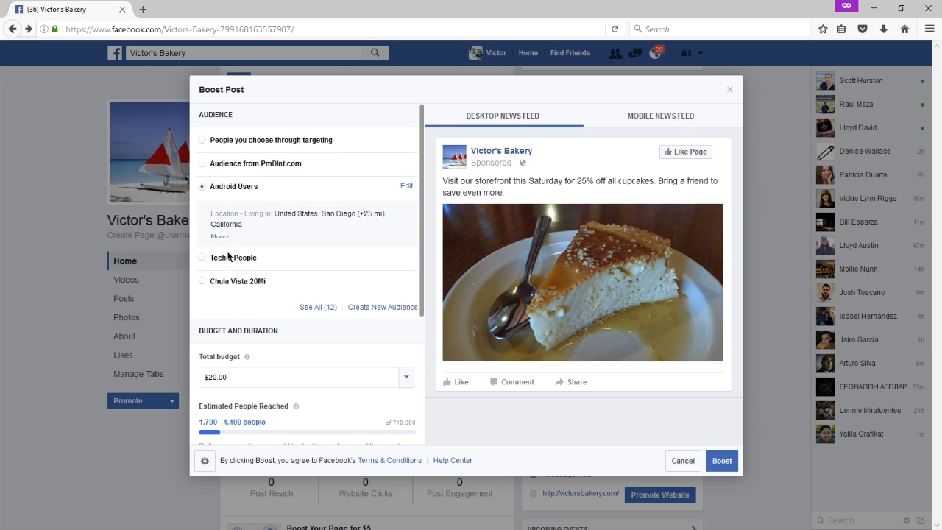
pyautogui.click(225, 145)
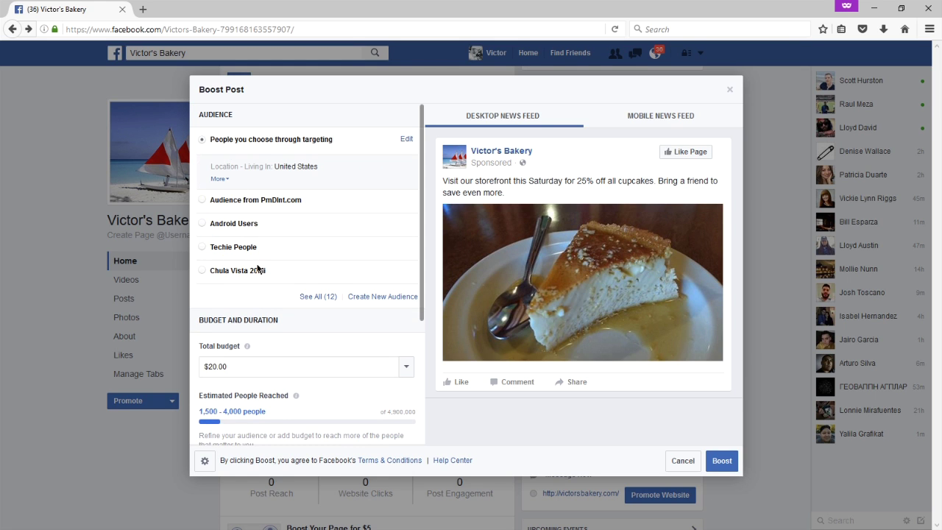
# Set a custom total budget of $1.00 after briefly picking $1,500.00, giving an estimated 110–280 reach.
pyautogui.click(405, 367)
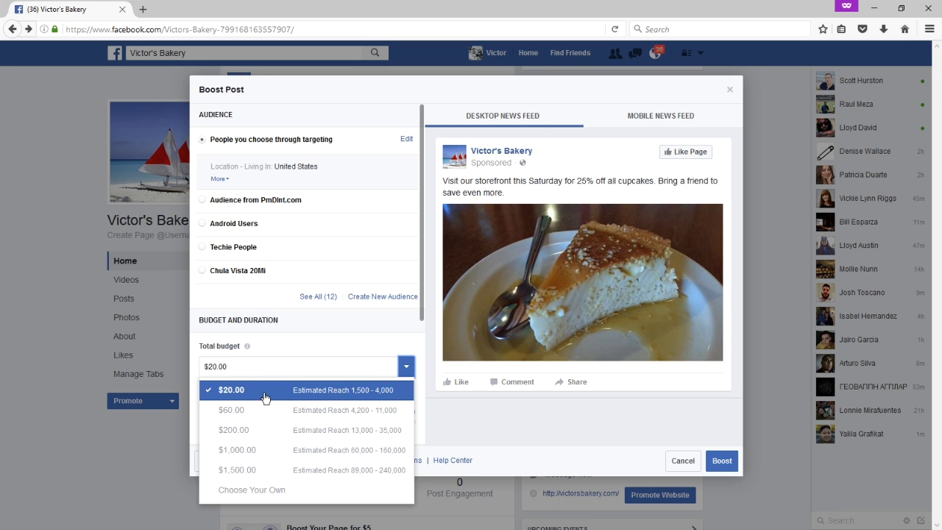
pyautogui.click(265, 473)
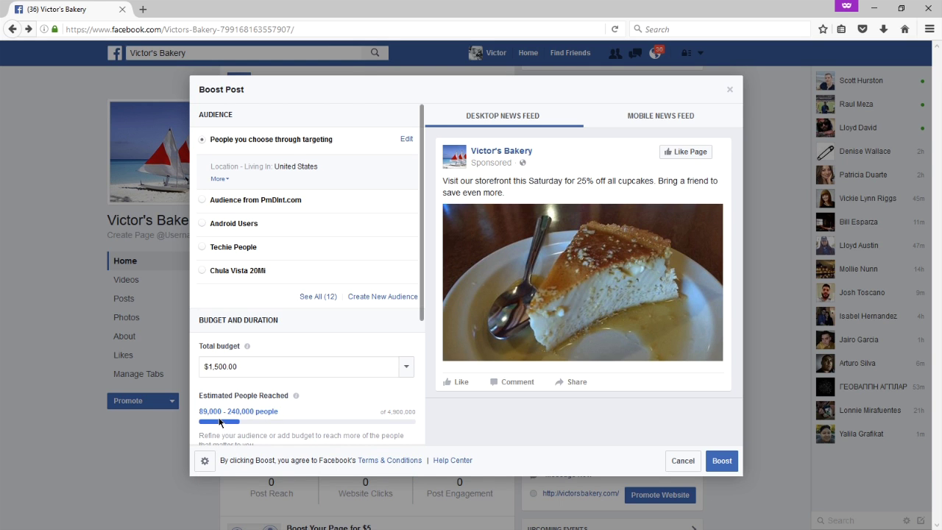
pyautogui.click(406, 366)
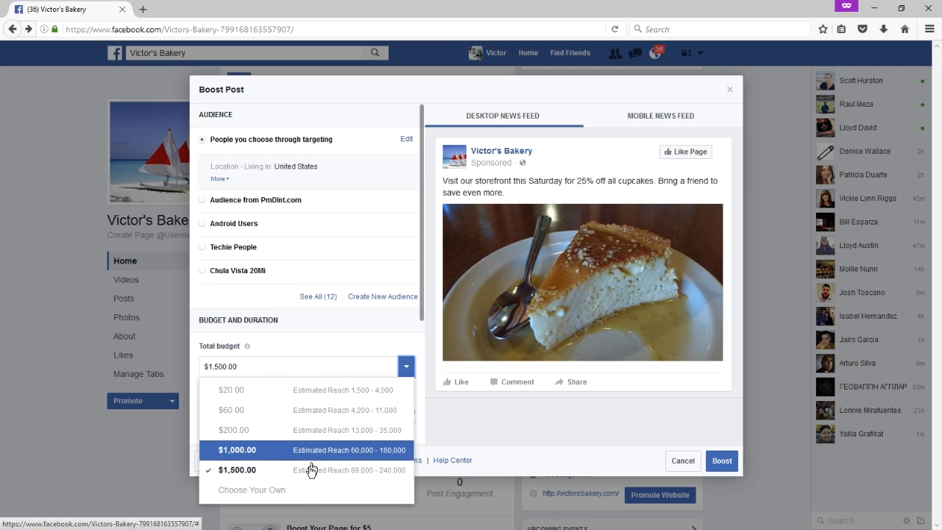
pyautogui.click(304, 490)
pyautogui.write('$1.00')
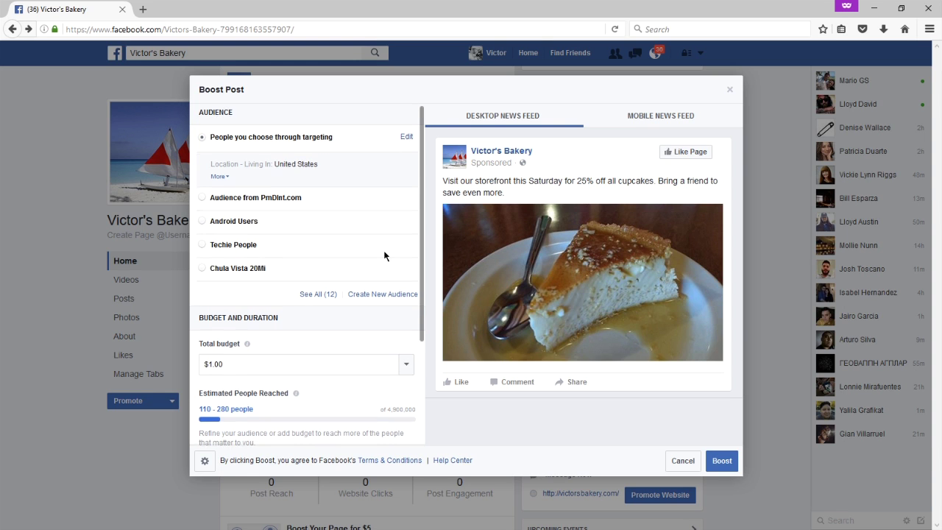
# Choose a 14-day duration and replace the $1.00 budget with $14.00, ending Dec 17, 2016.
pyautogui.scroll(-2, 383, 250)
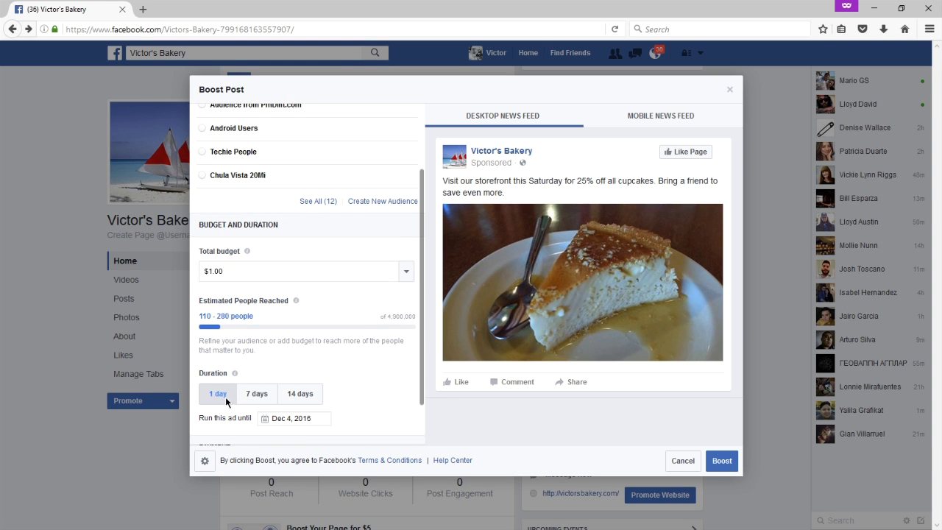
pyautogui.click(296, 401)
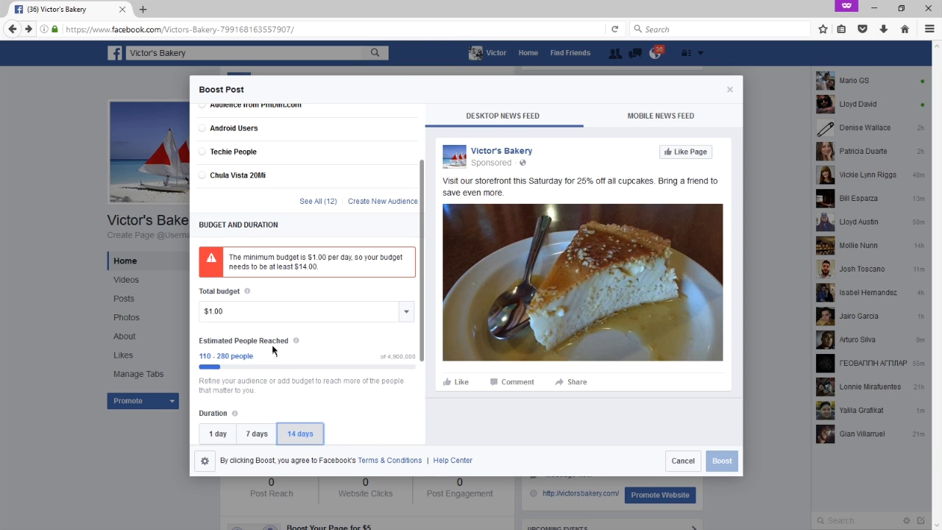
pyautogui.moveTo(247, 310); pyautogui.dragTo(180, 295)
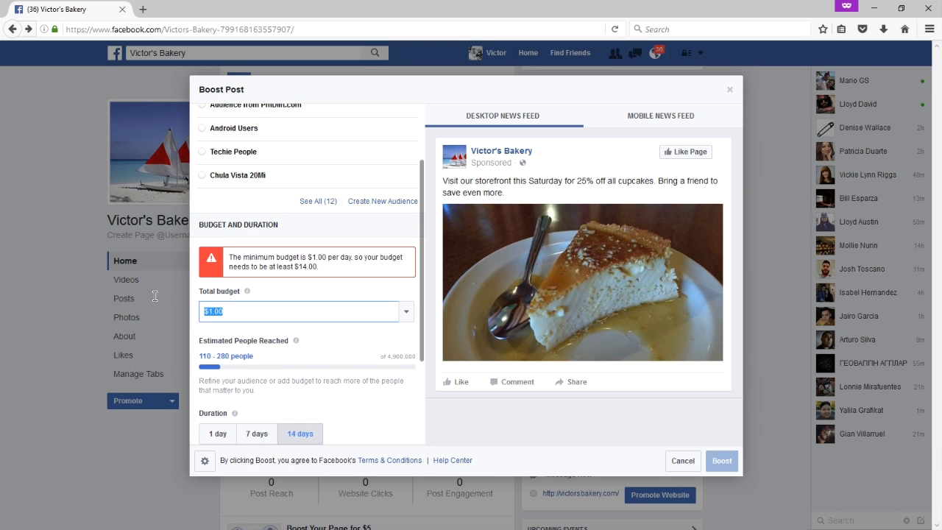
pyautogui.write('14')
pyautogui.press('Tab')
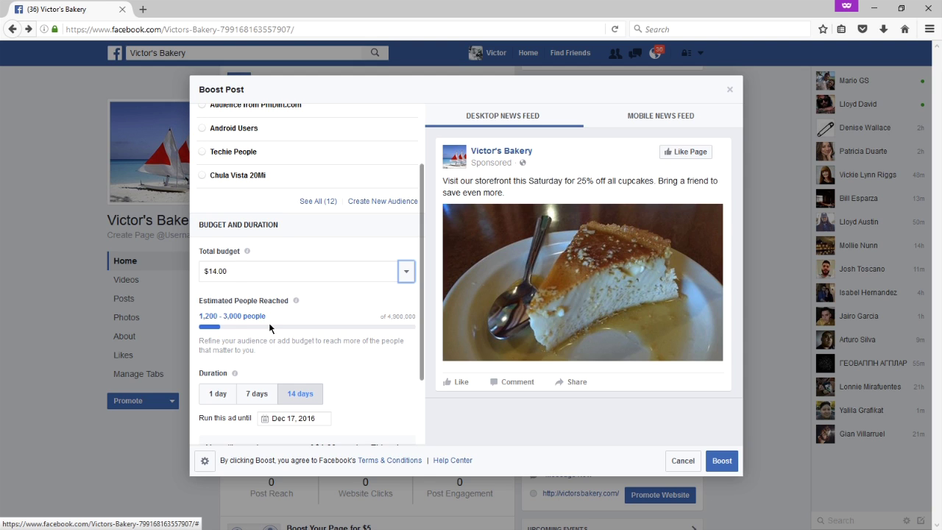
pyautogui.scroll(-1, 269, 328)
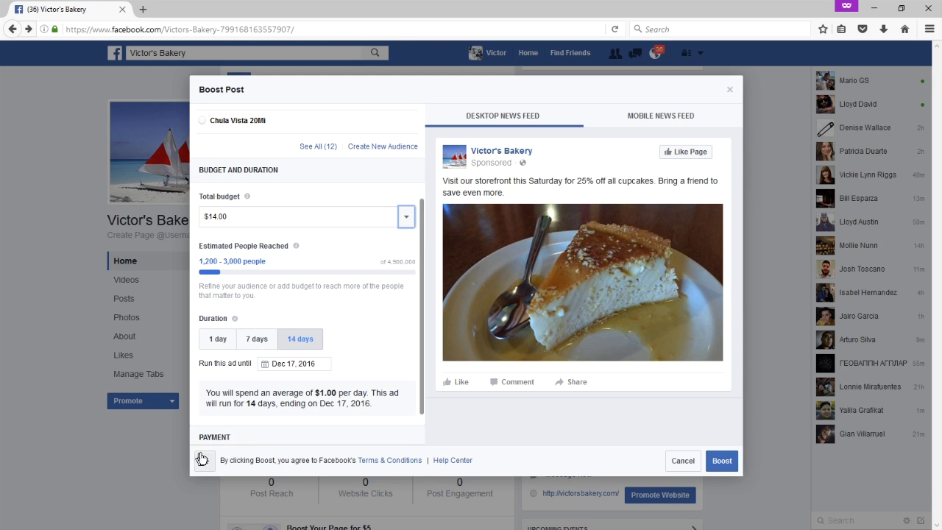
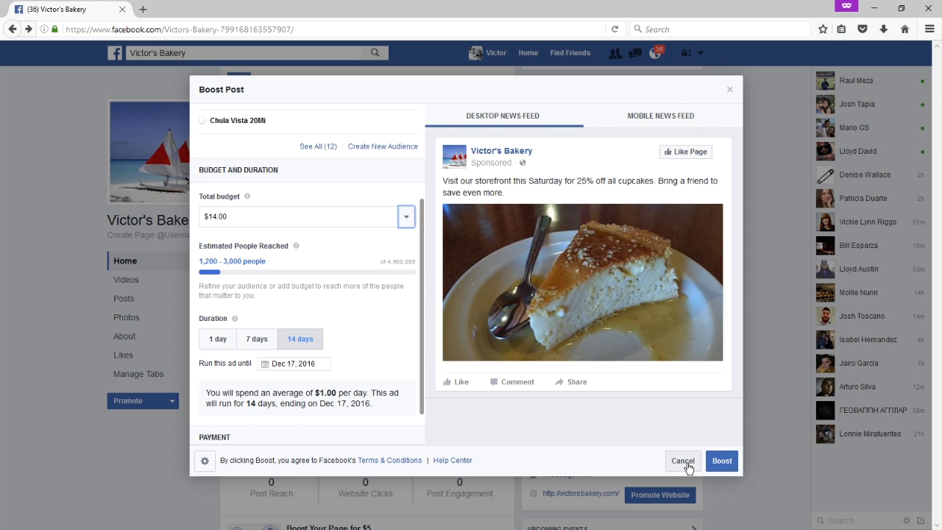
# Cancel the $14.00, 14-day boost of the cupcake post and bring up the page's Promote options.
pyautogui.click(683, 462)
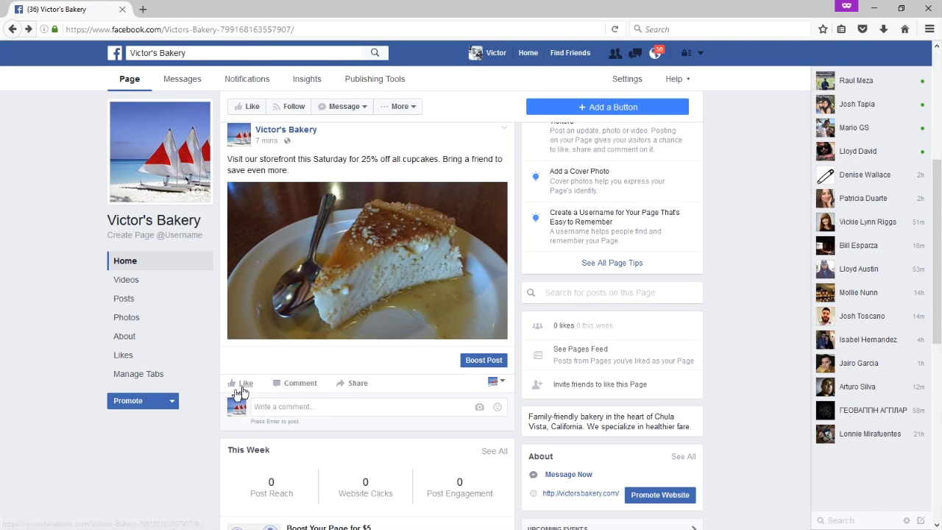
pyautogui.click(147, 401)
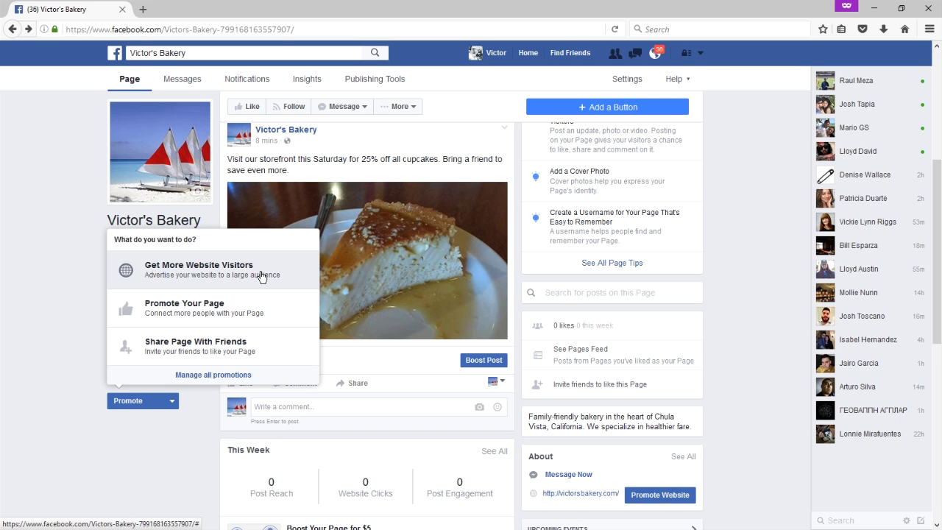
# From the account menu, choose to create a new ad, reaching the Ads Manager objective choices.
pyautogui.click(701, 58)
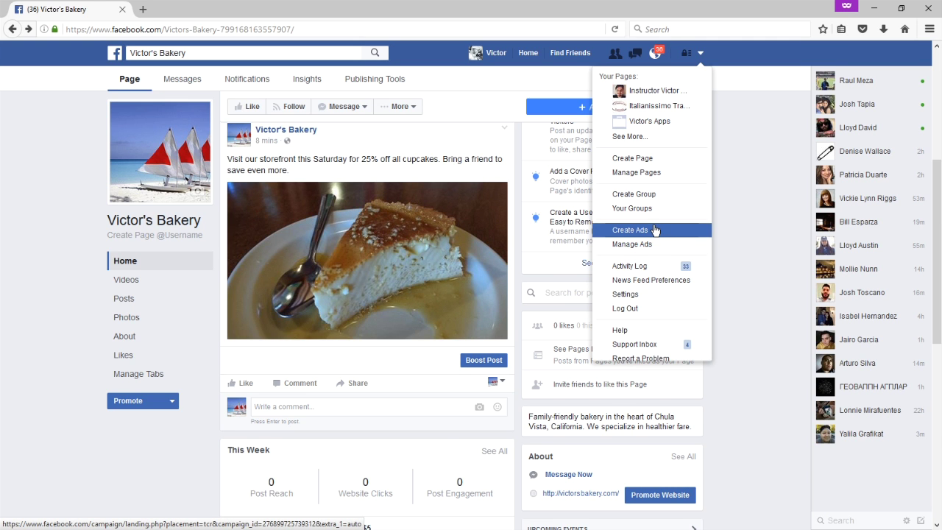
pyautogui.click(671, 233)
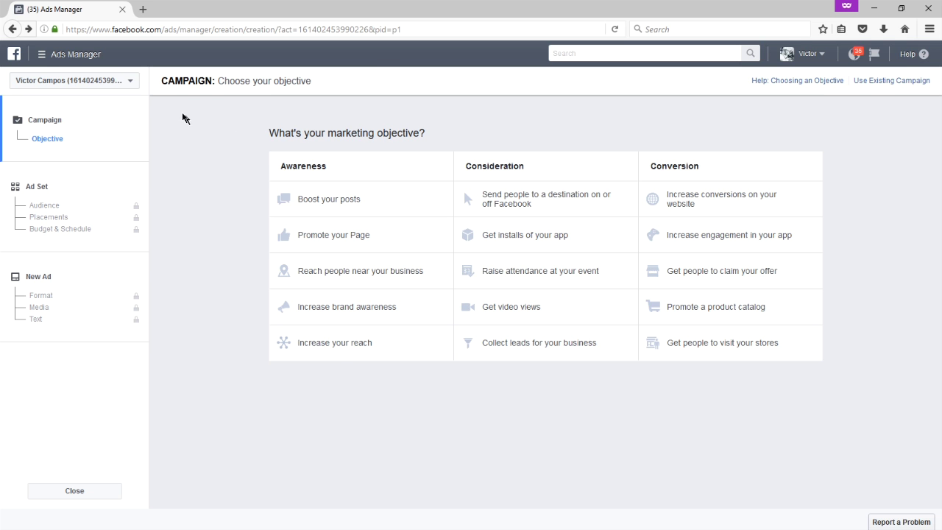
# Go back from Ads Manager to the Victor's Bakery page and scroll down to its Posts section.
pyautogui.click(12, 29)
pyautogui.scroll(-3, 493, 245)
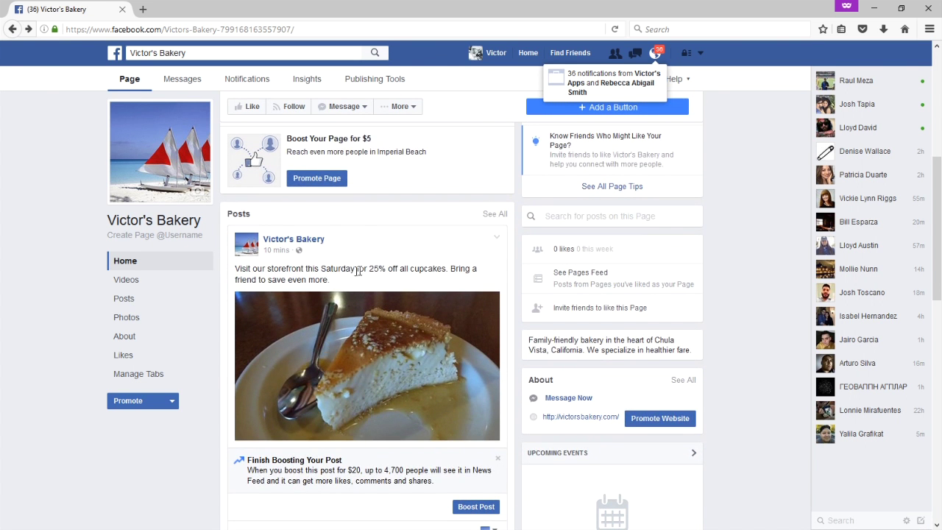
pyautogui.scroll(-1, 362, 274)
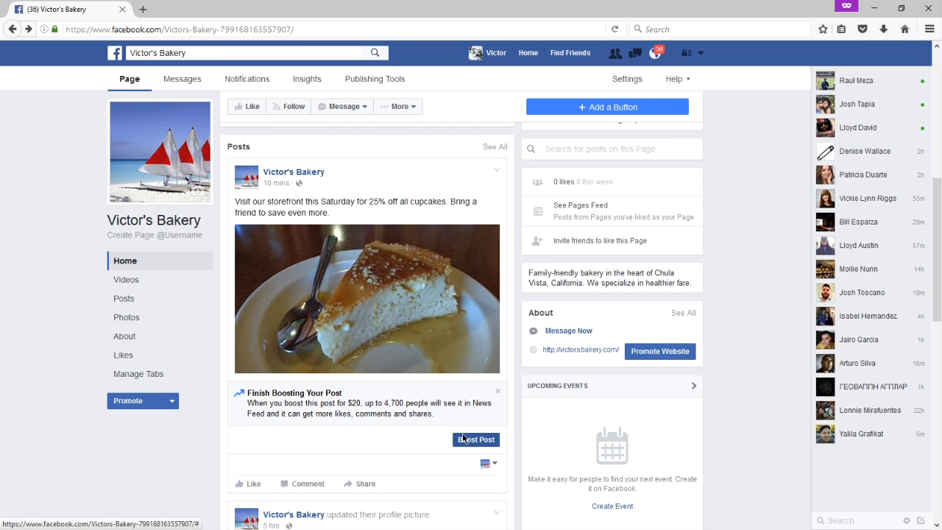
pyautogui.scroll(4, 412, 368)
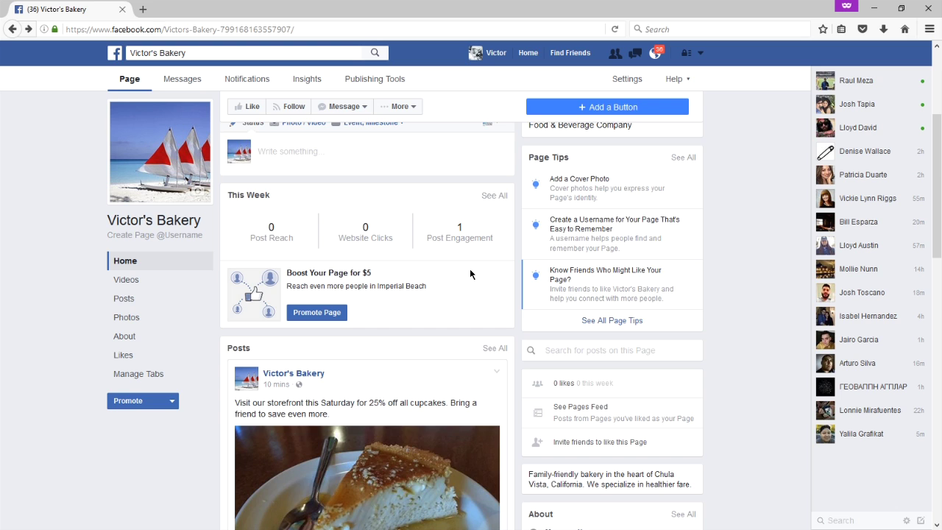
pyautogui.scroll(-4, 469, 273)
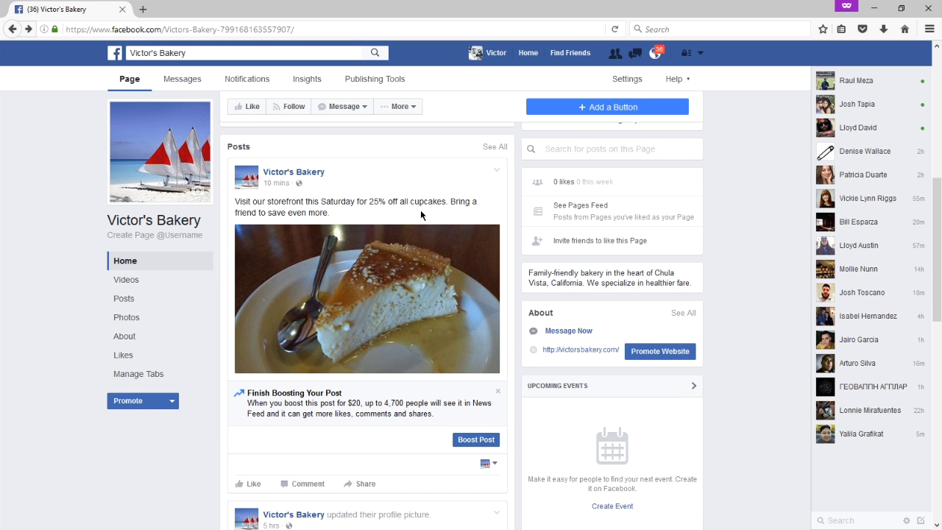